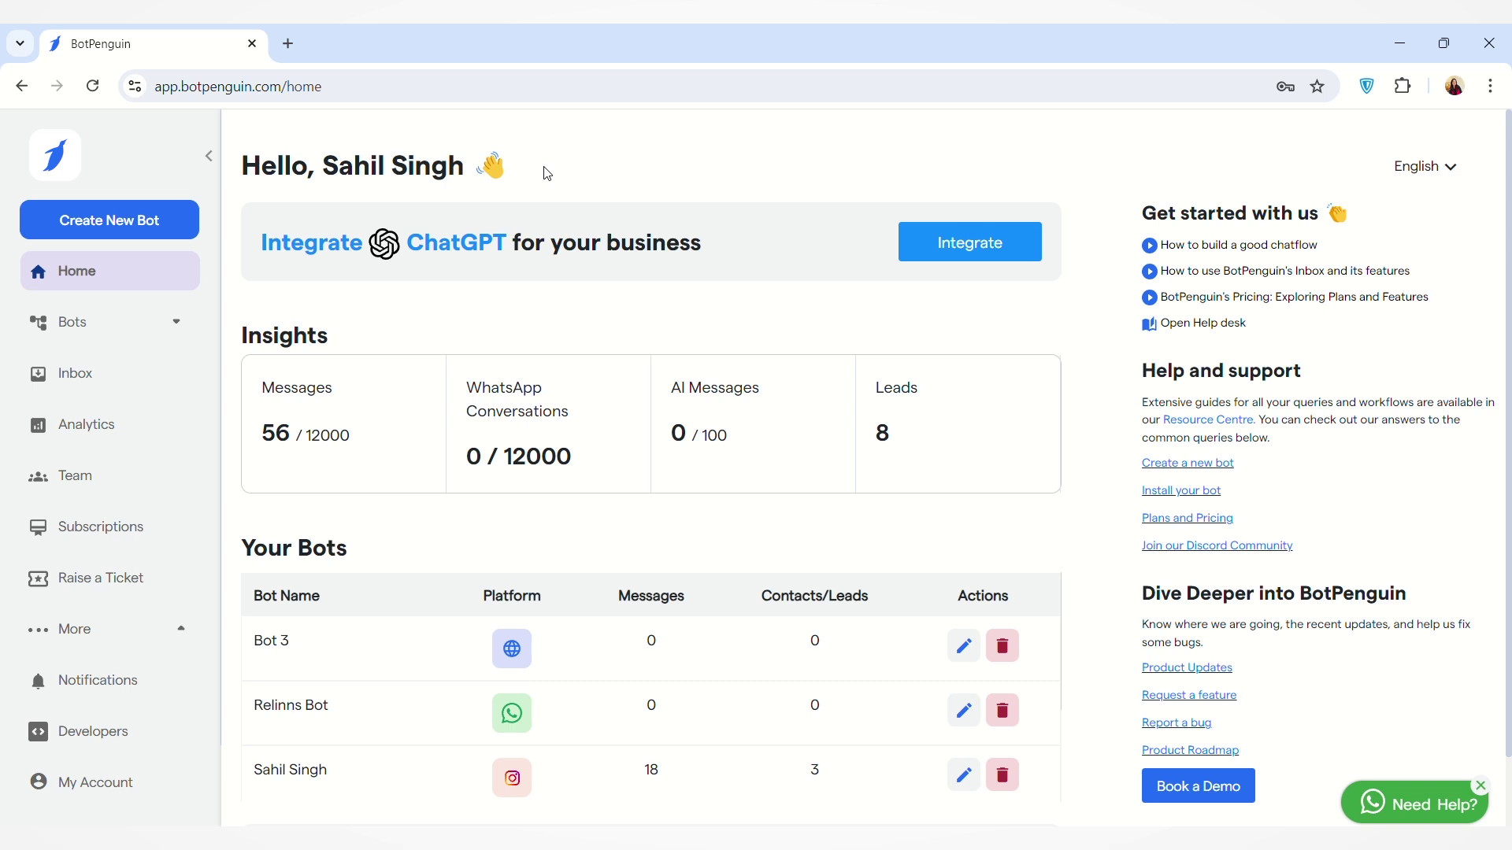
Open the Instagram bot's Chat Flows page, which lists Flow 1 and Flow 2.
left_click(180, 330)
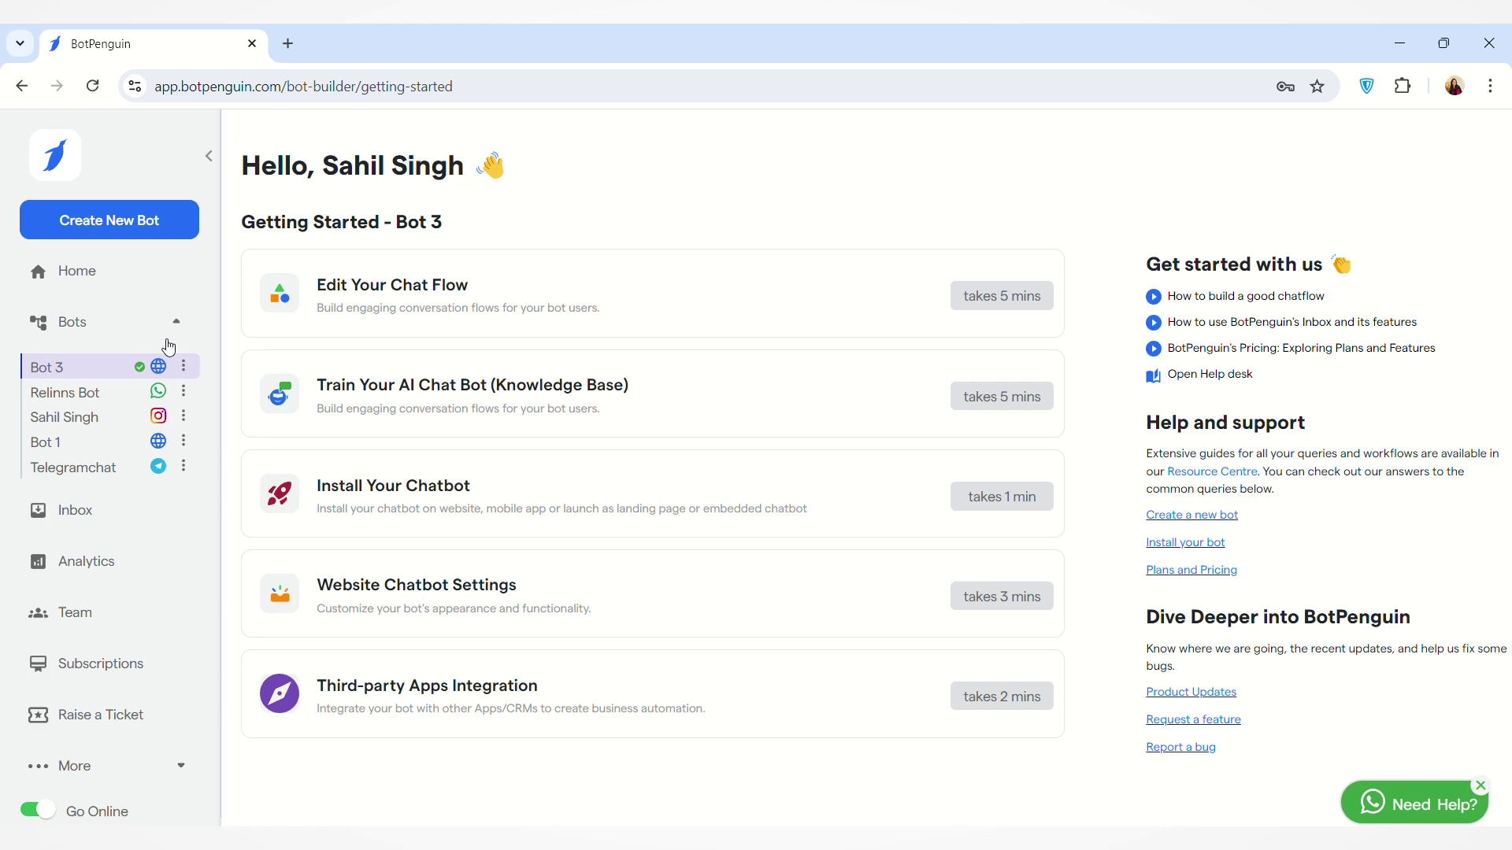
left_click(120, 423)
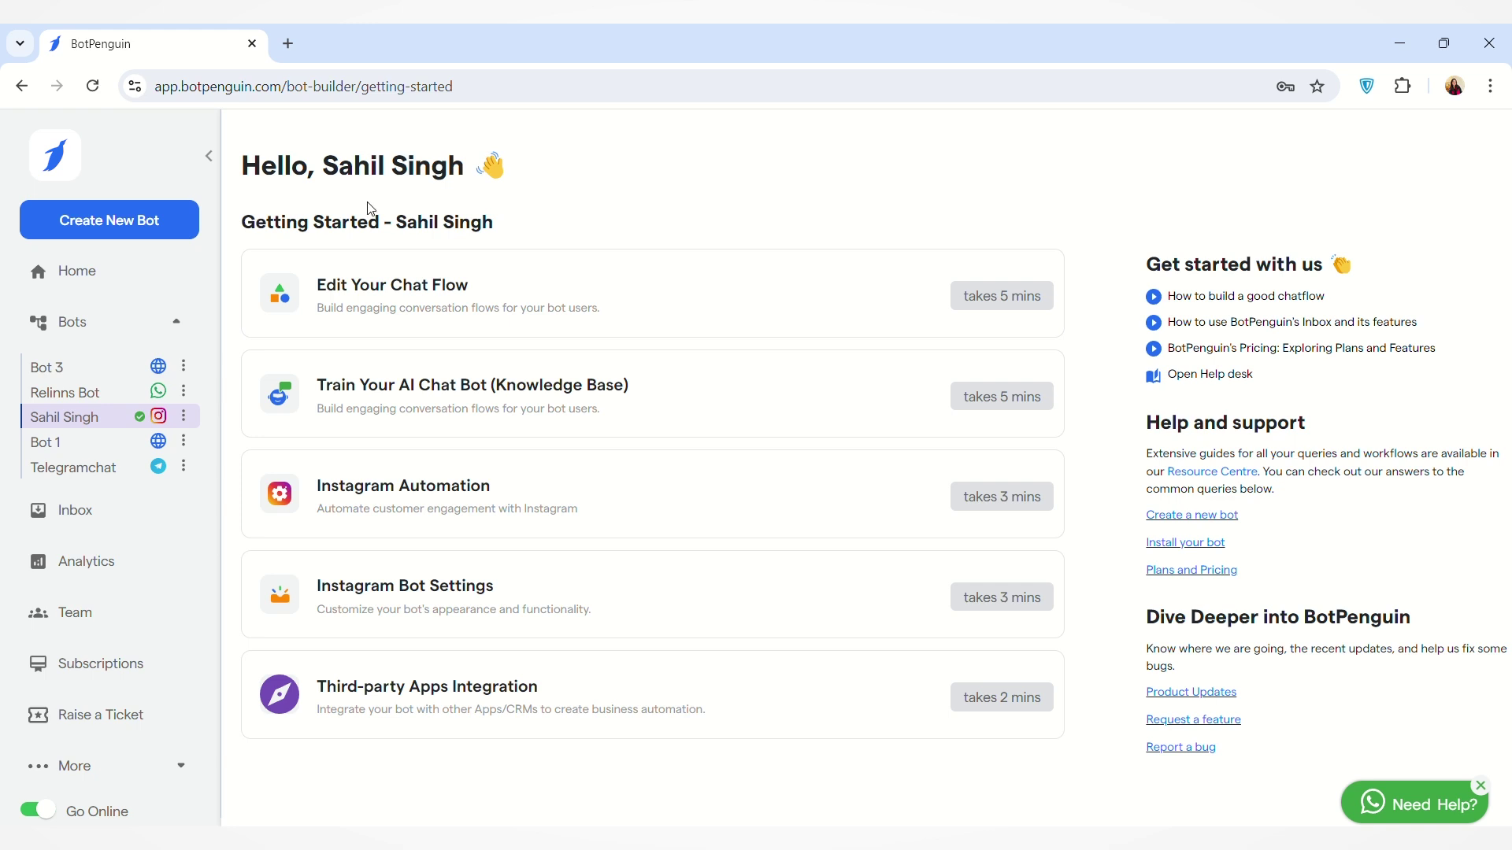
left_click(510, 307)
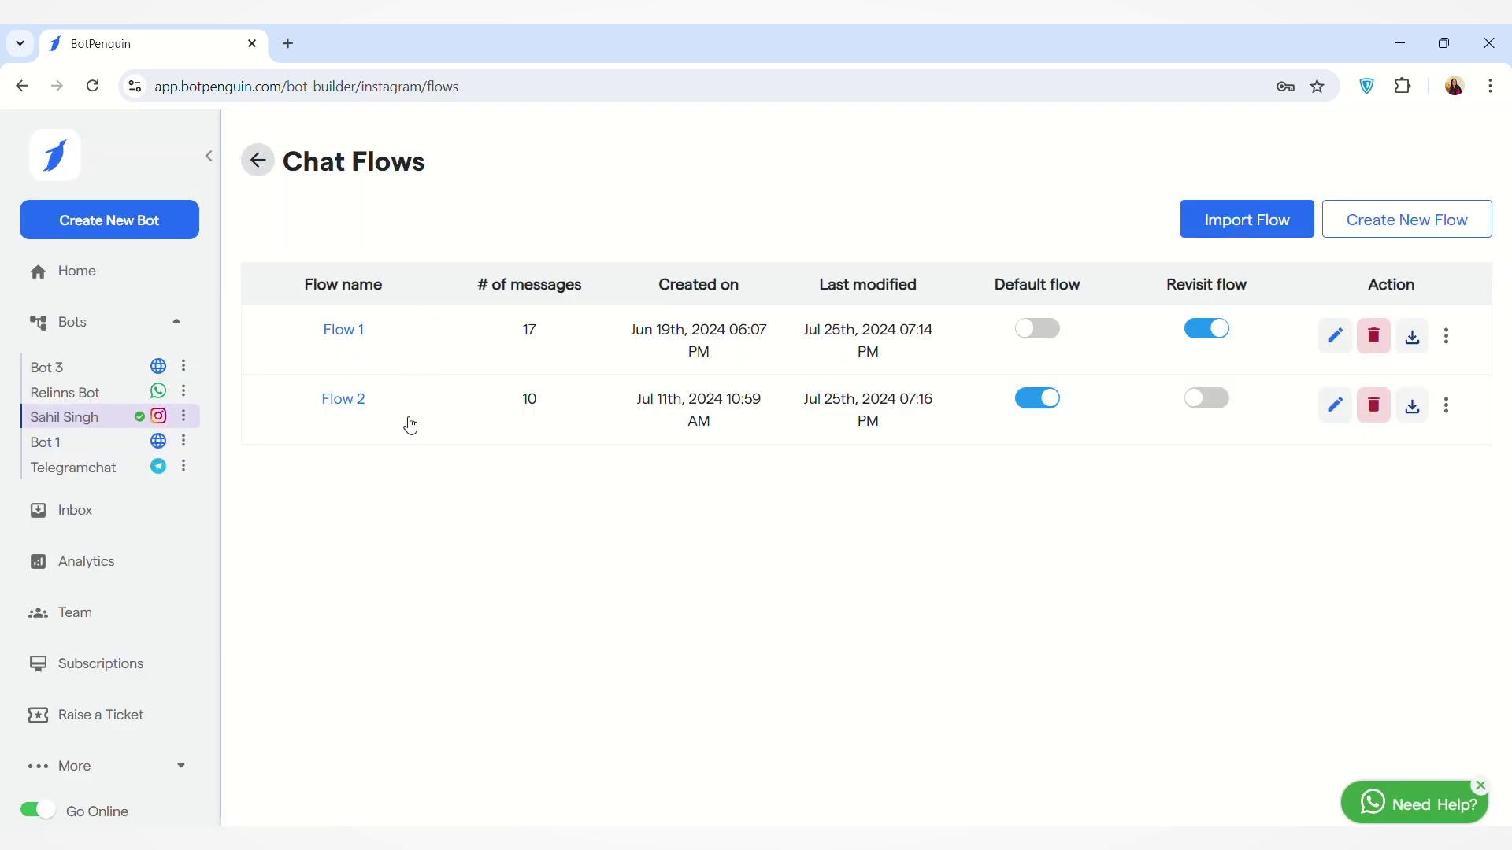
mouse_move(567, 294)
left_click(1449, 338)
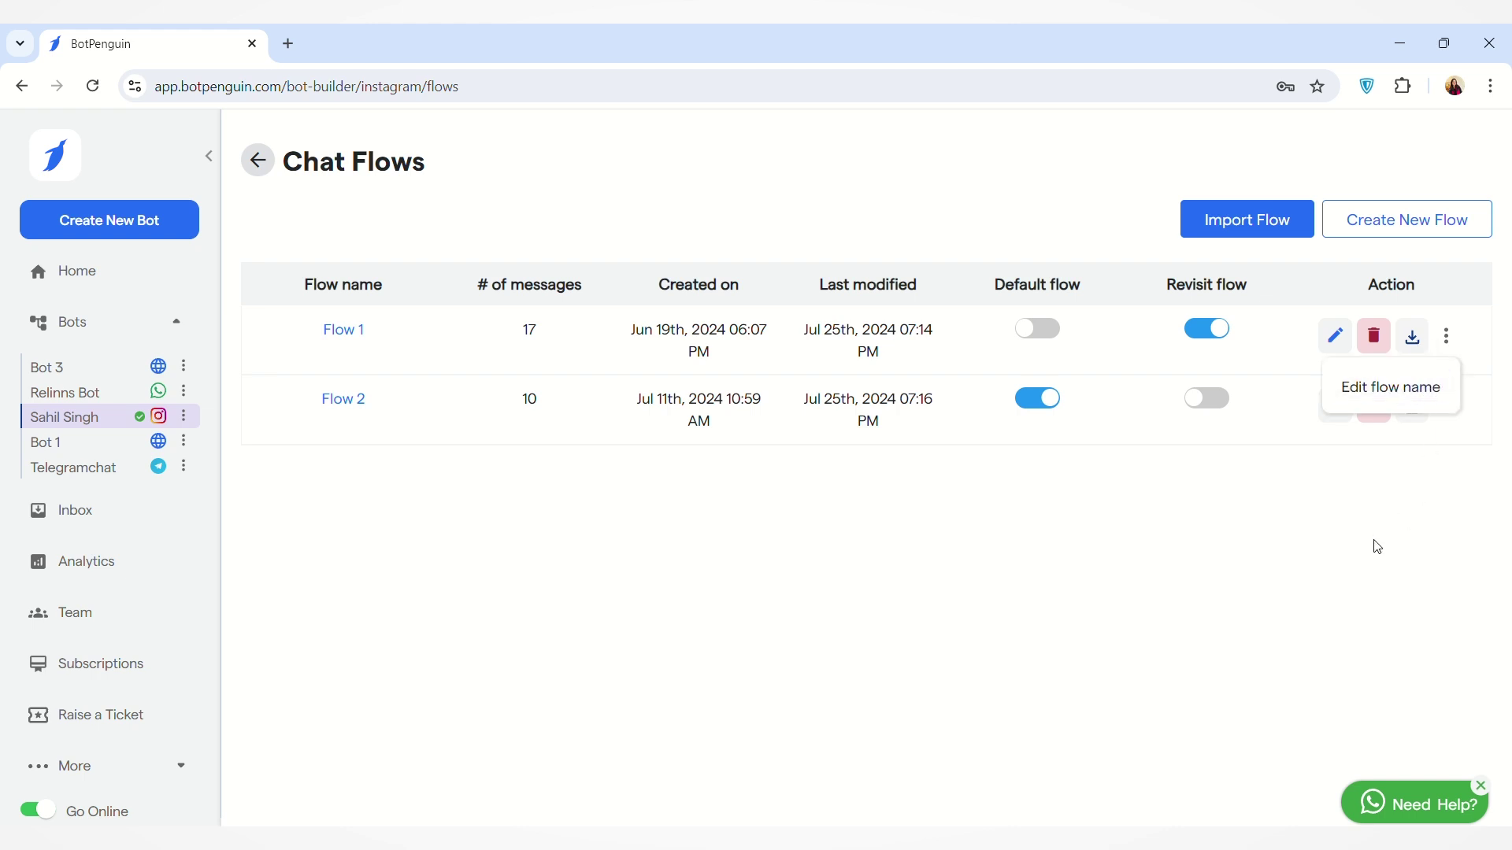
left_click(1329, 181)
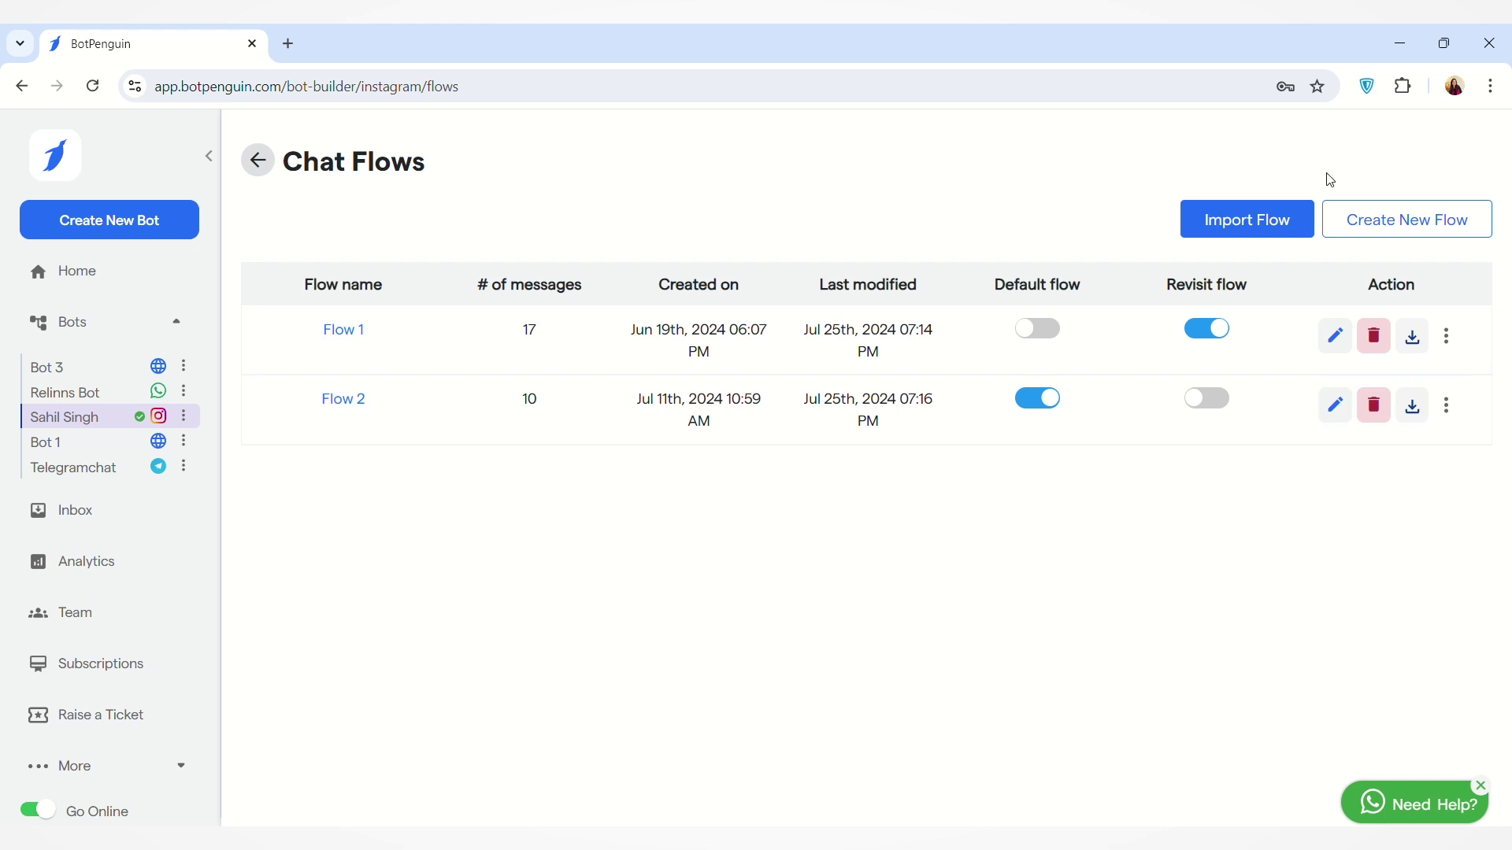
Create a new chat flow named 'Flow 3' and open it in the editor.
left_click(1437, 231)
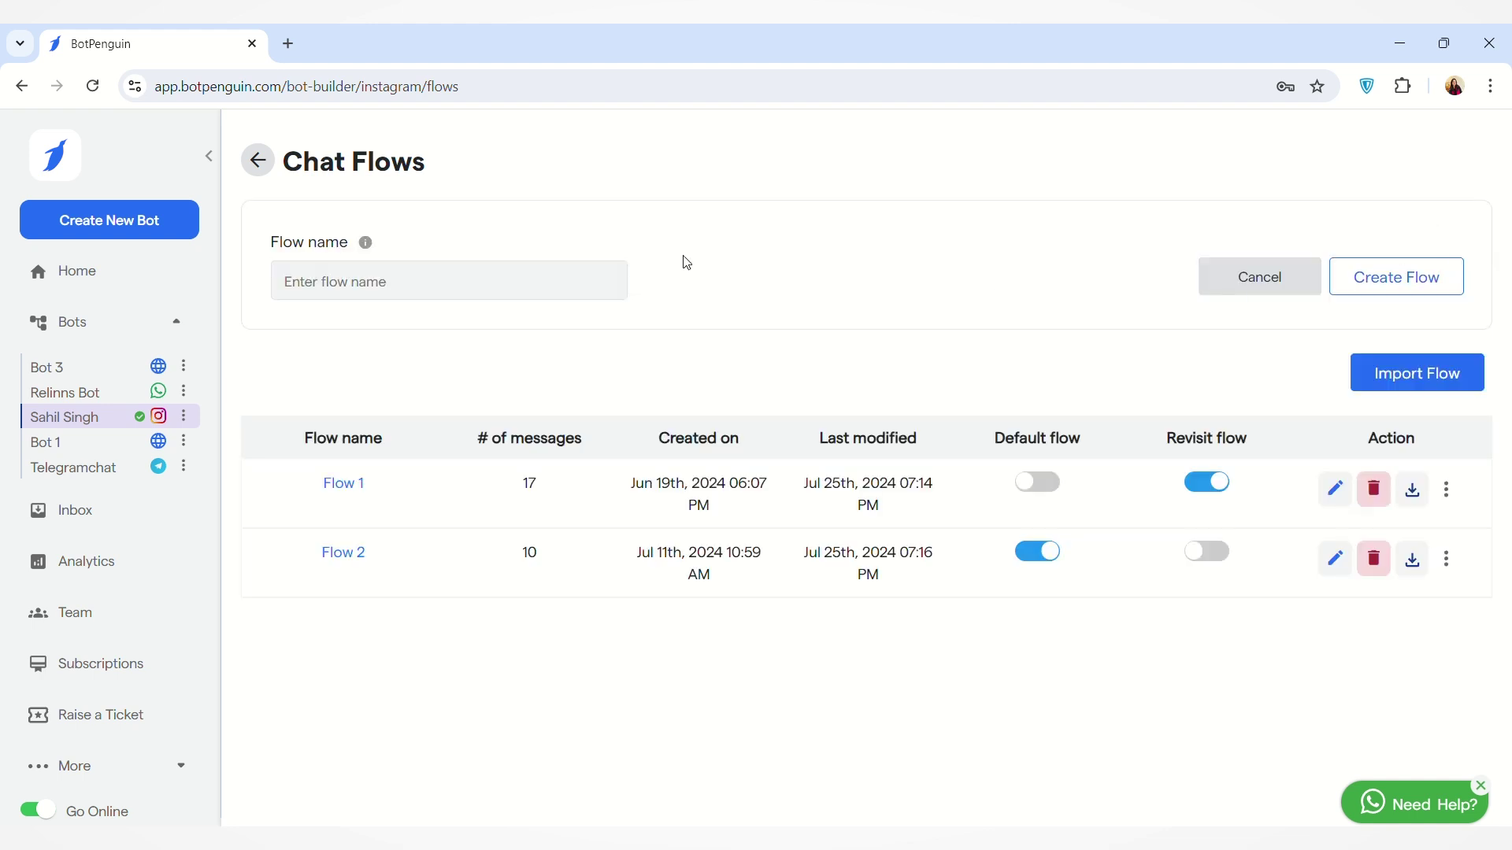
left_click(543, 282)
type("Flow 3")
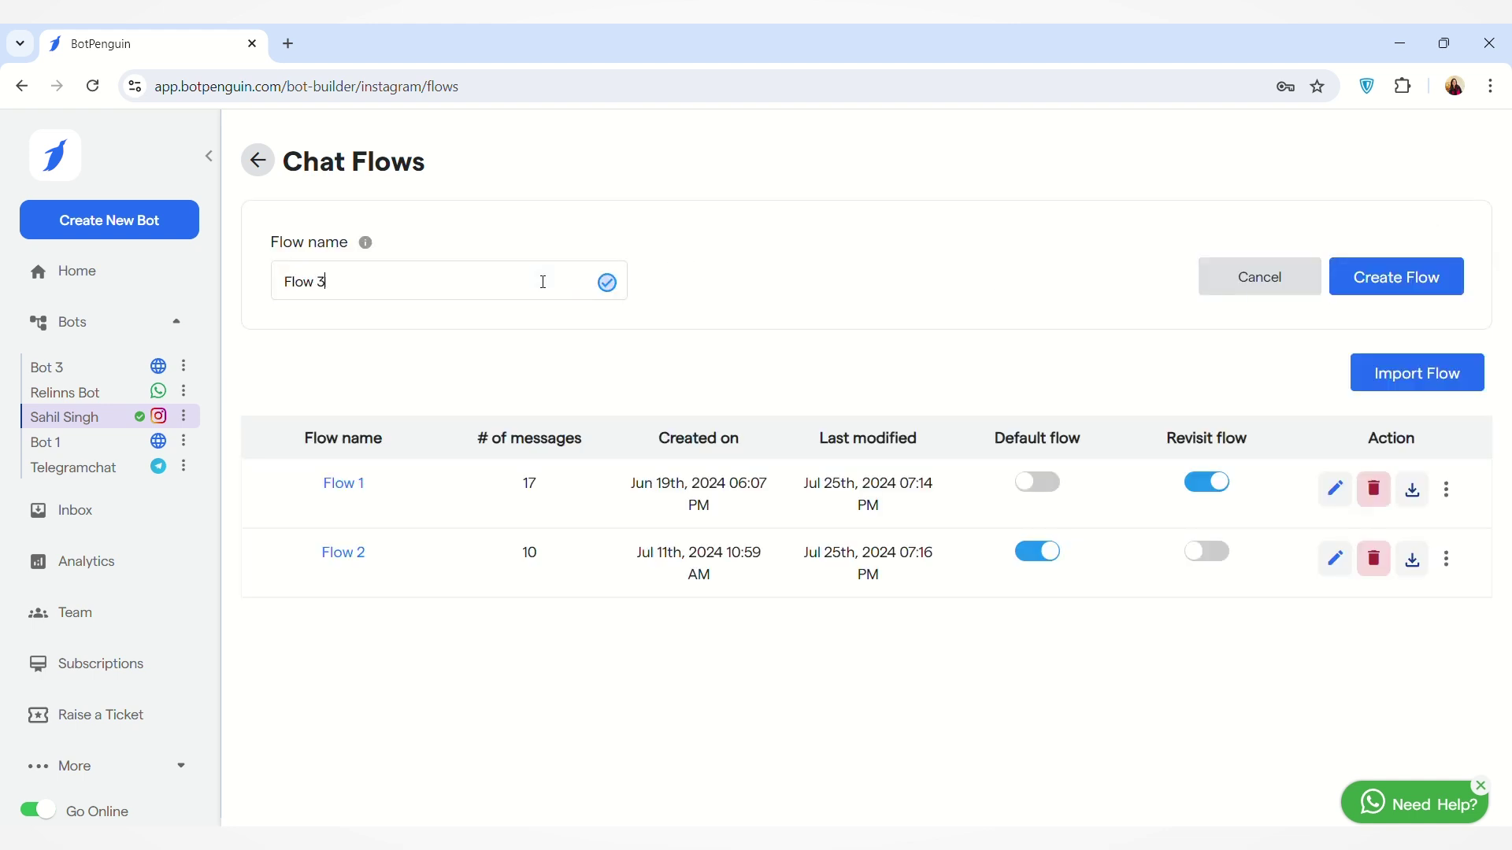
left_click(1410, 281)
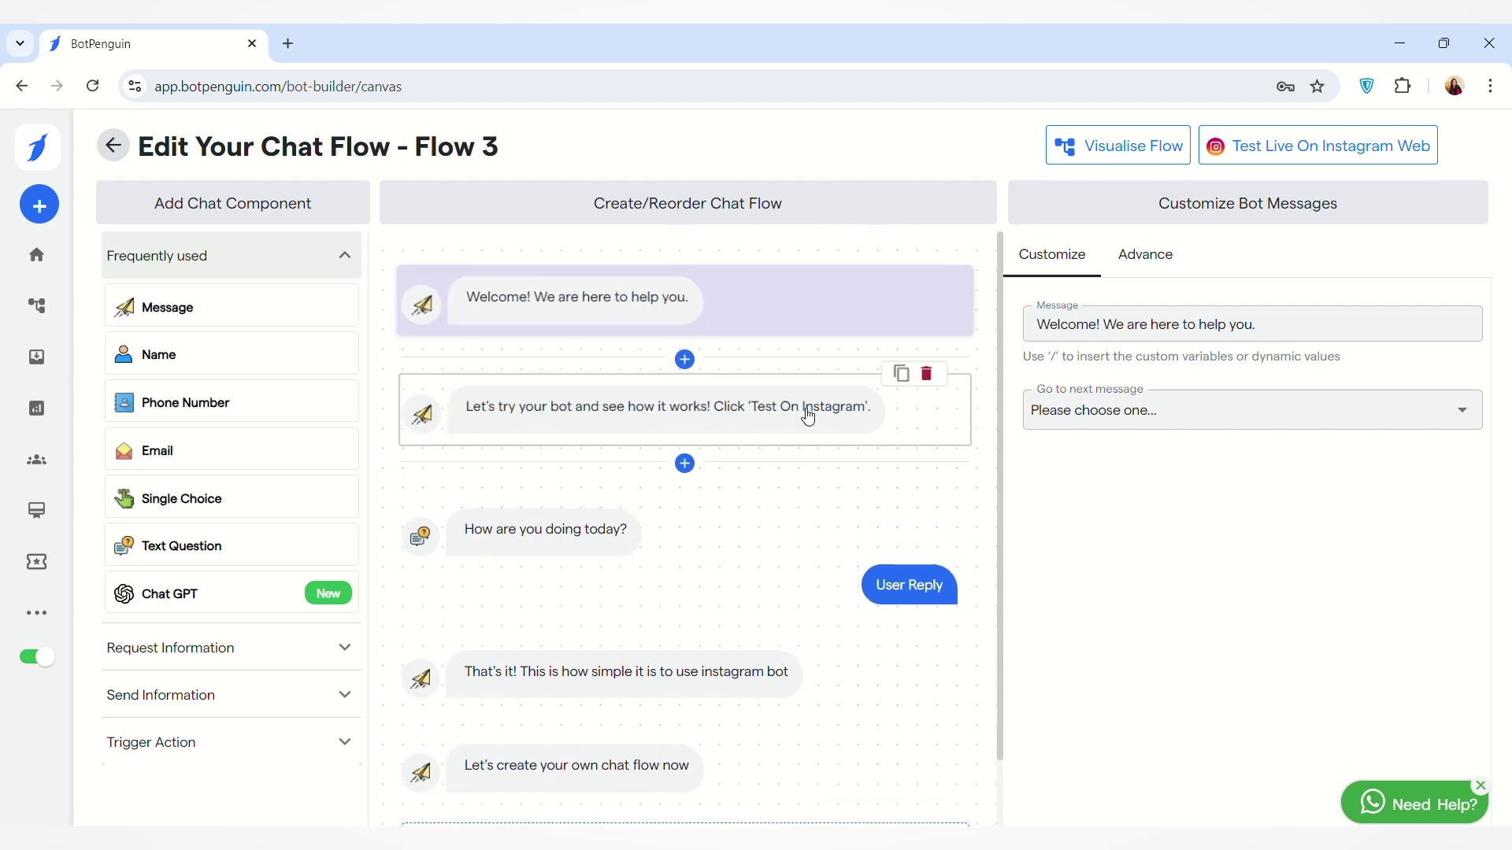
Delete the 'Let's try your bot and see how it works!' message from Flow 3.
scroll(787, 557, "down", 1)
scroll(819, 472, "up", 1)
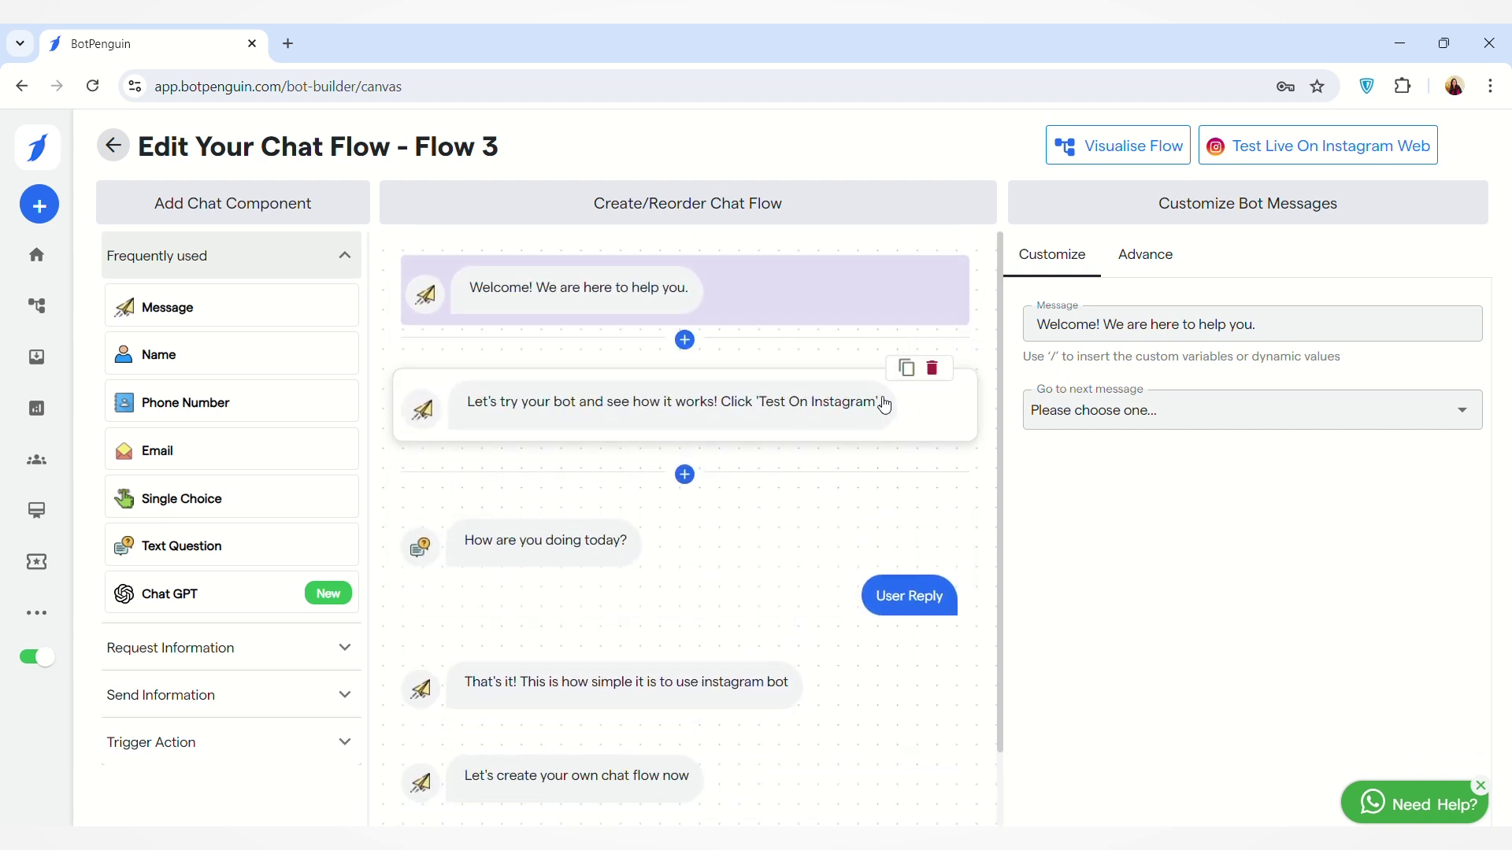
left_click(933, 370)
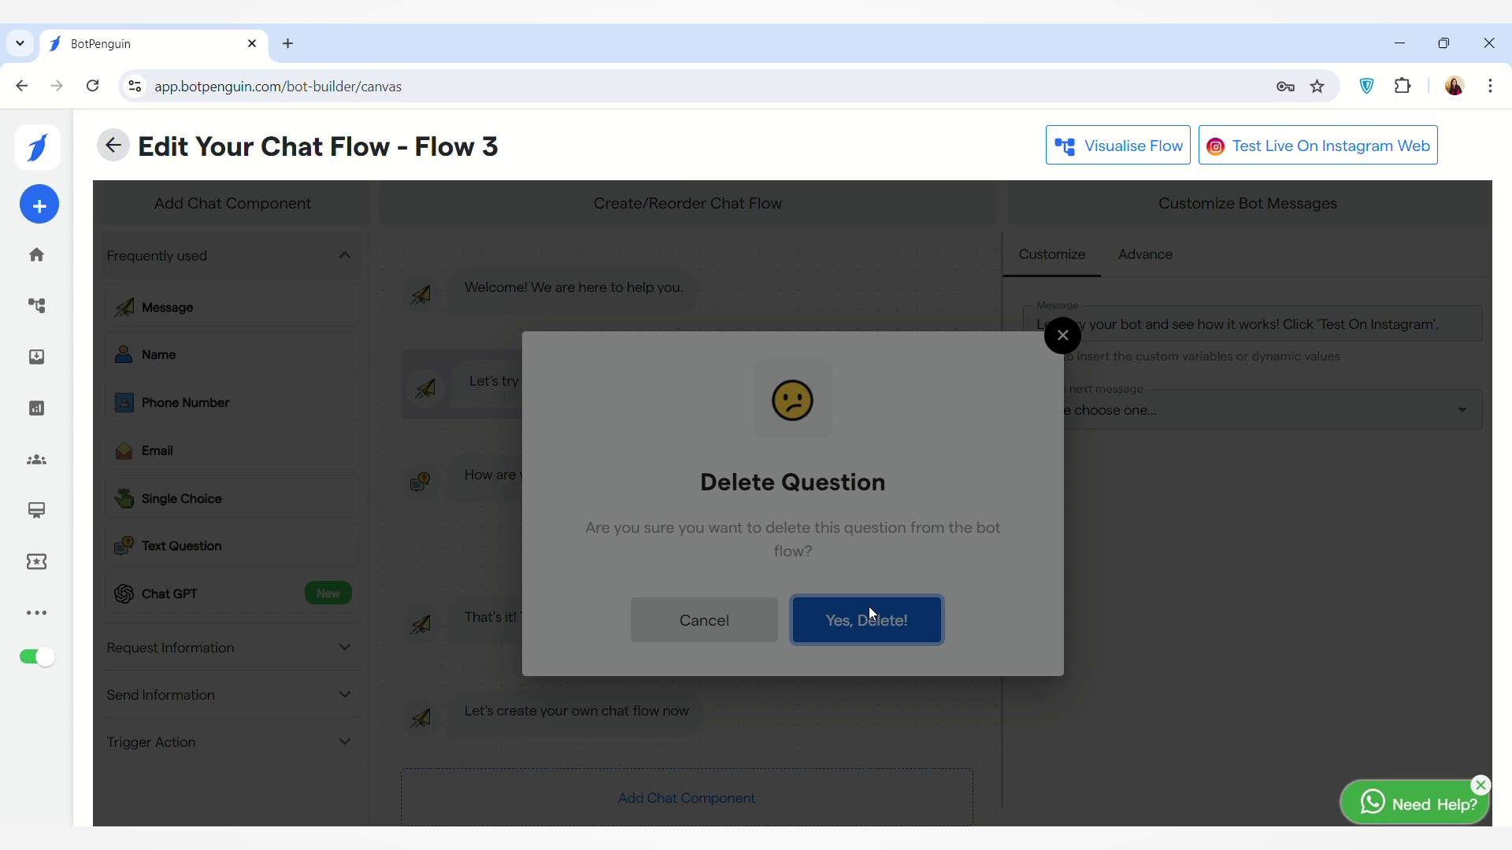
left_click(866, 621)
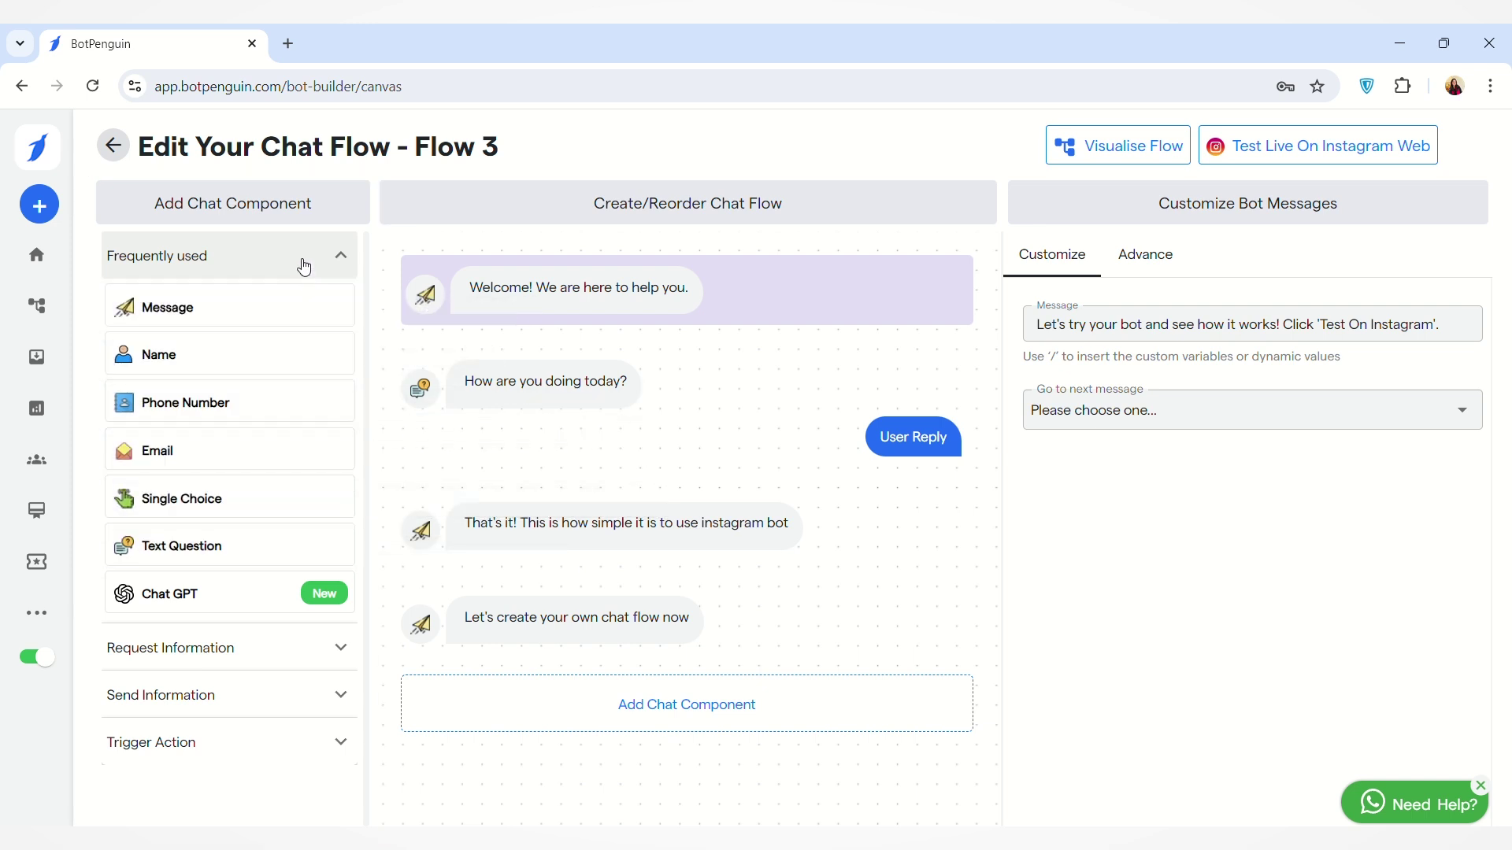
Add a Message block and a Name question reworded to 'WHAT IS YOUR NAME?'.
left_click(298, 321)
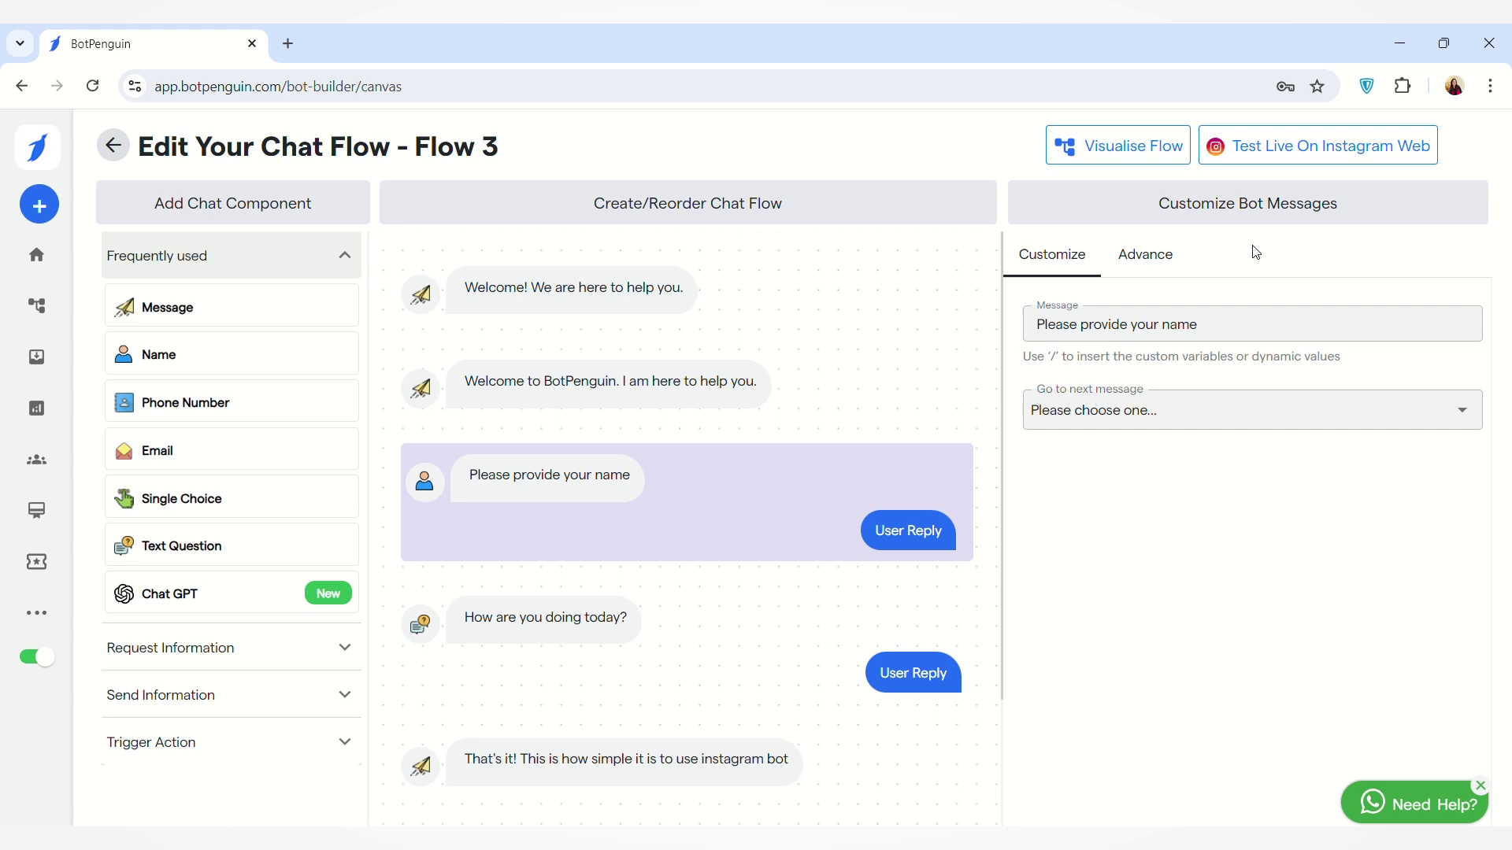
left_click(1270, 334)
key("BackSpace")
key("BackSpace")
key("BackSpace")
key("BackSpace")
key("BackSpace")
key("BackSpace")
key("BackSpace")
key("BackSpace")
key("BackSpace")
key("BackSpace")
key("BackSpace")
key("BackSpace")
key("BackSpace")
key("BackSpace")
key("BackSpace")
key("BackSpace")
key("BackSpace")
key("BackSpace")
key("BackSpace")
key("BackSpace")
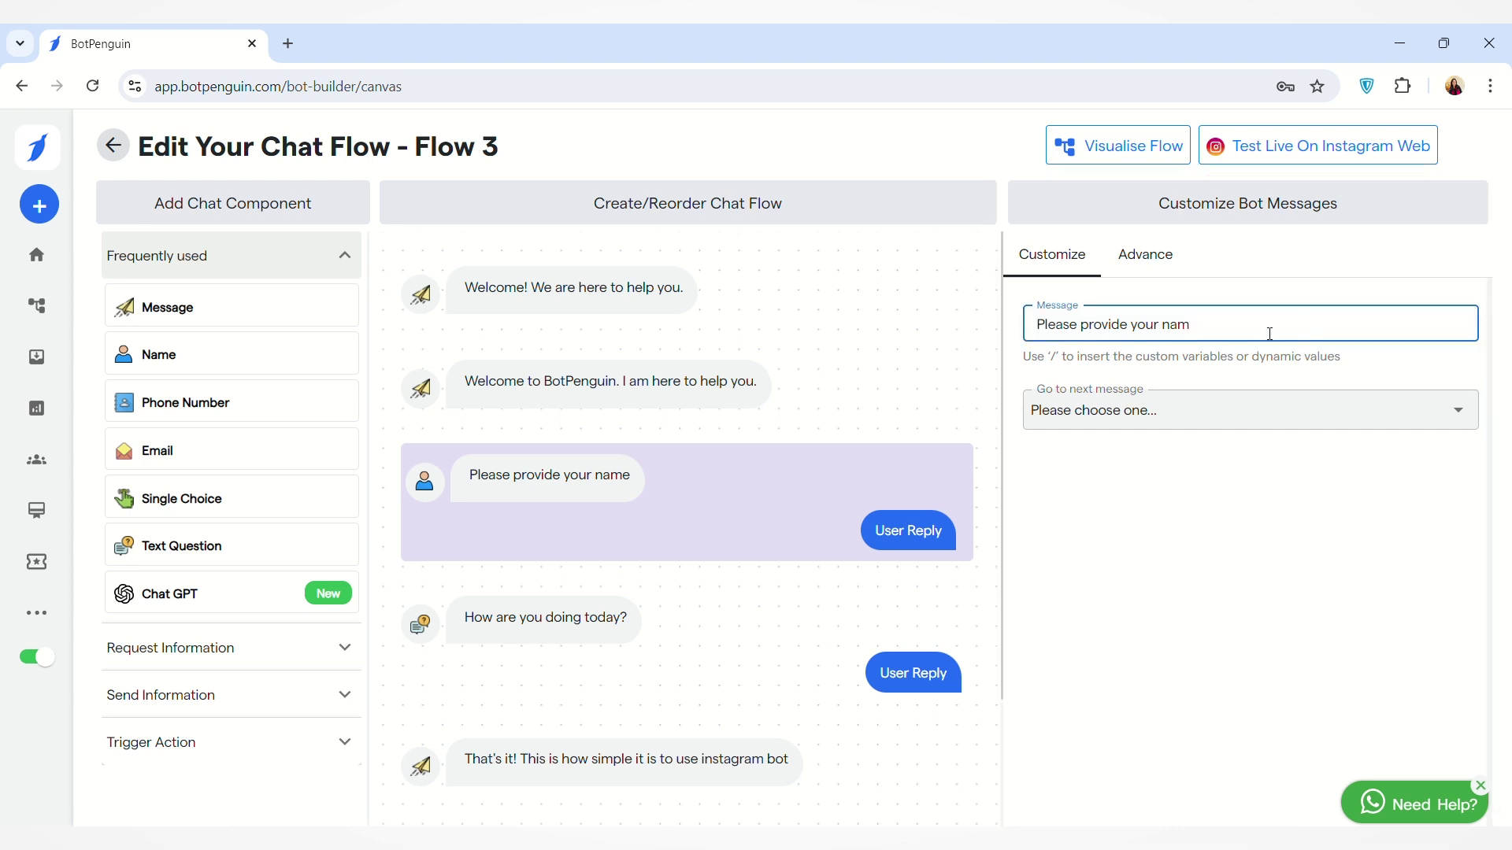
type("WH")
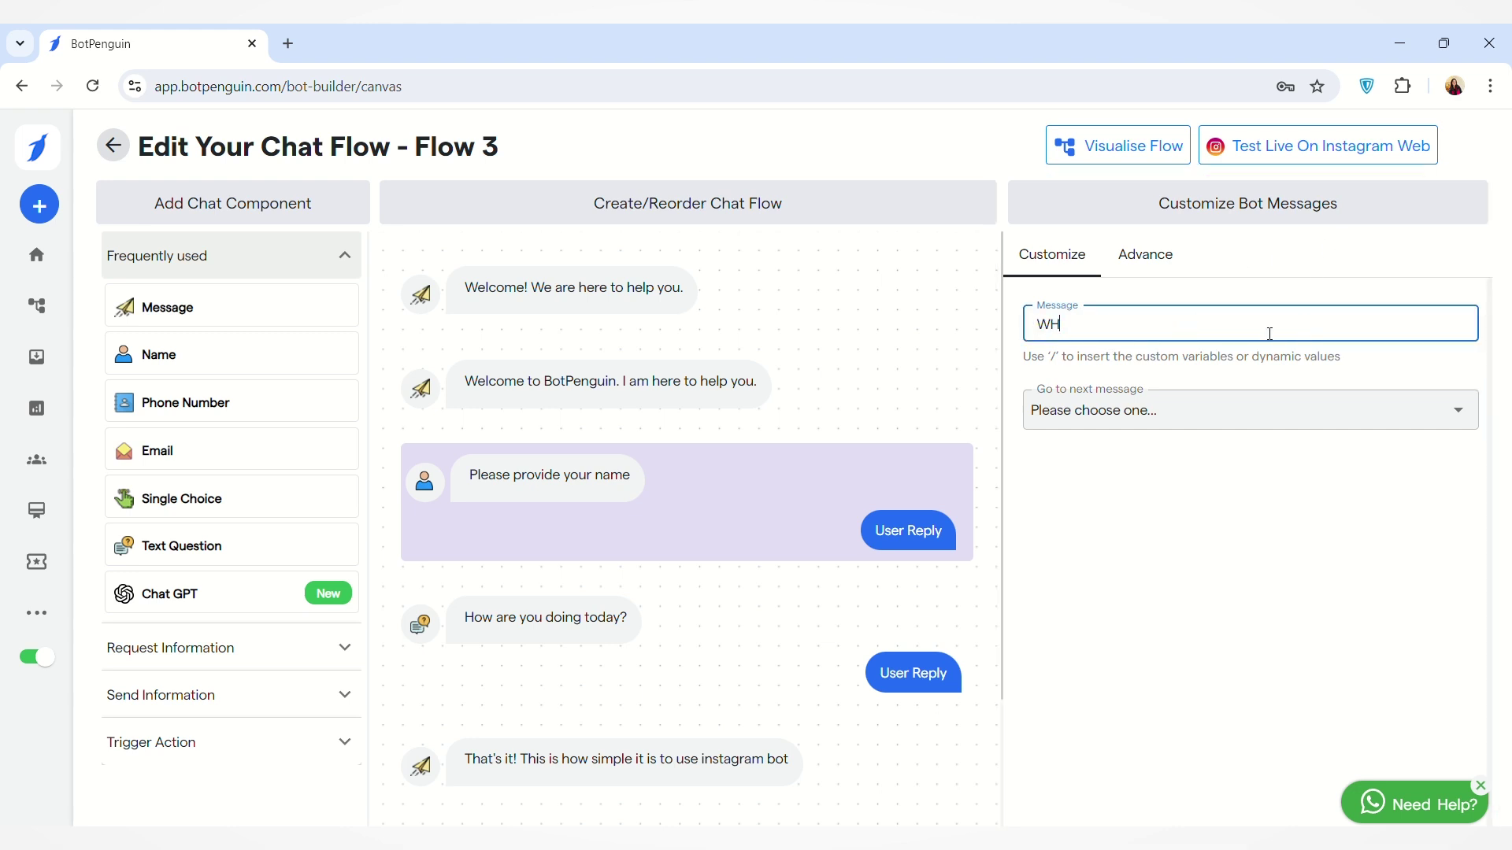
key("BackSpace")
key("BackSpace")
type("HAT IS YOUR NAME?")
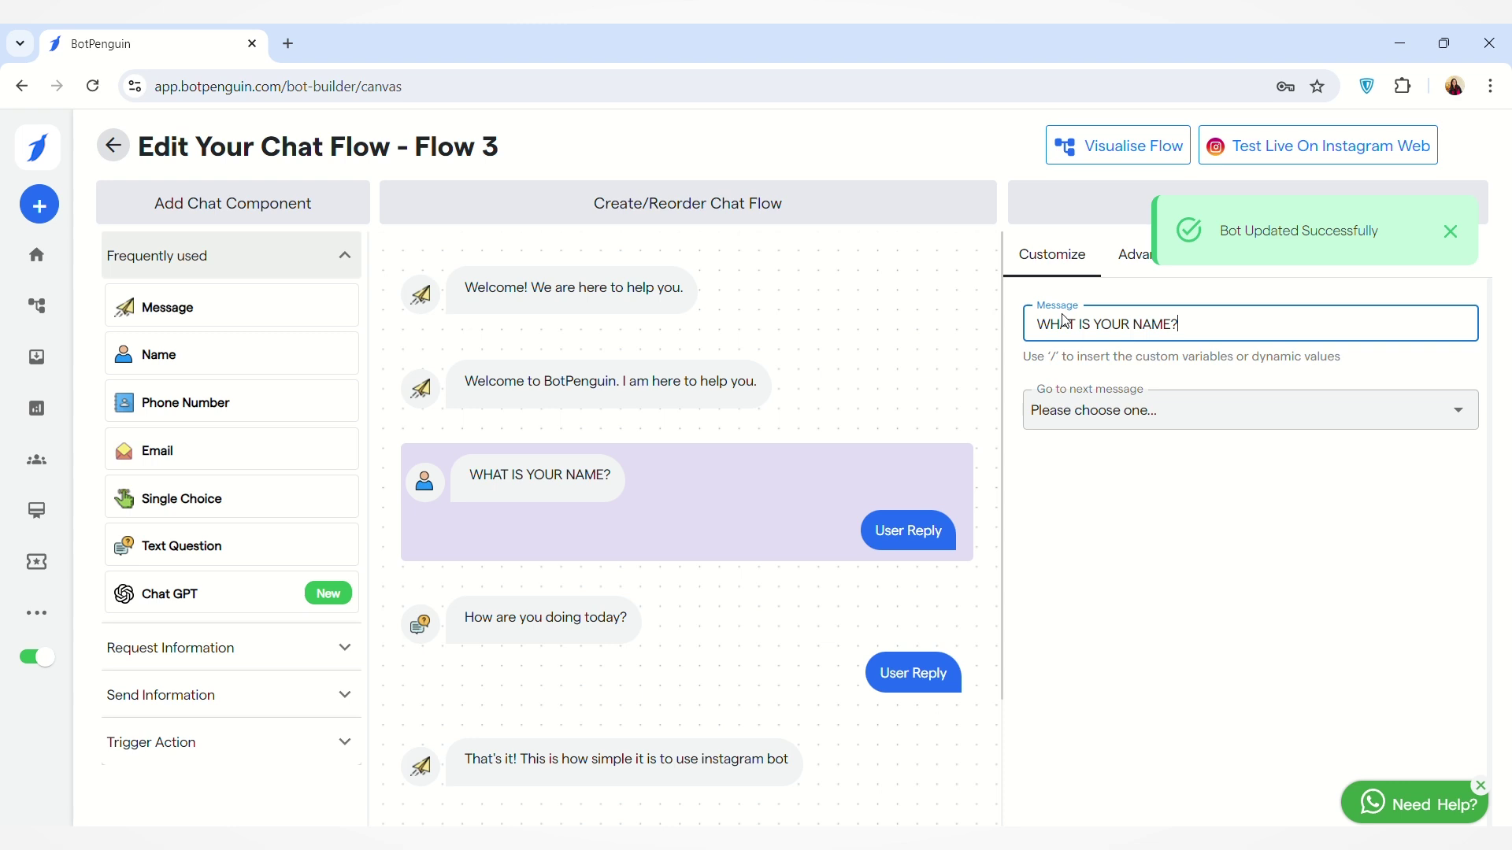
mouse_move(705, 537)
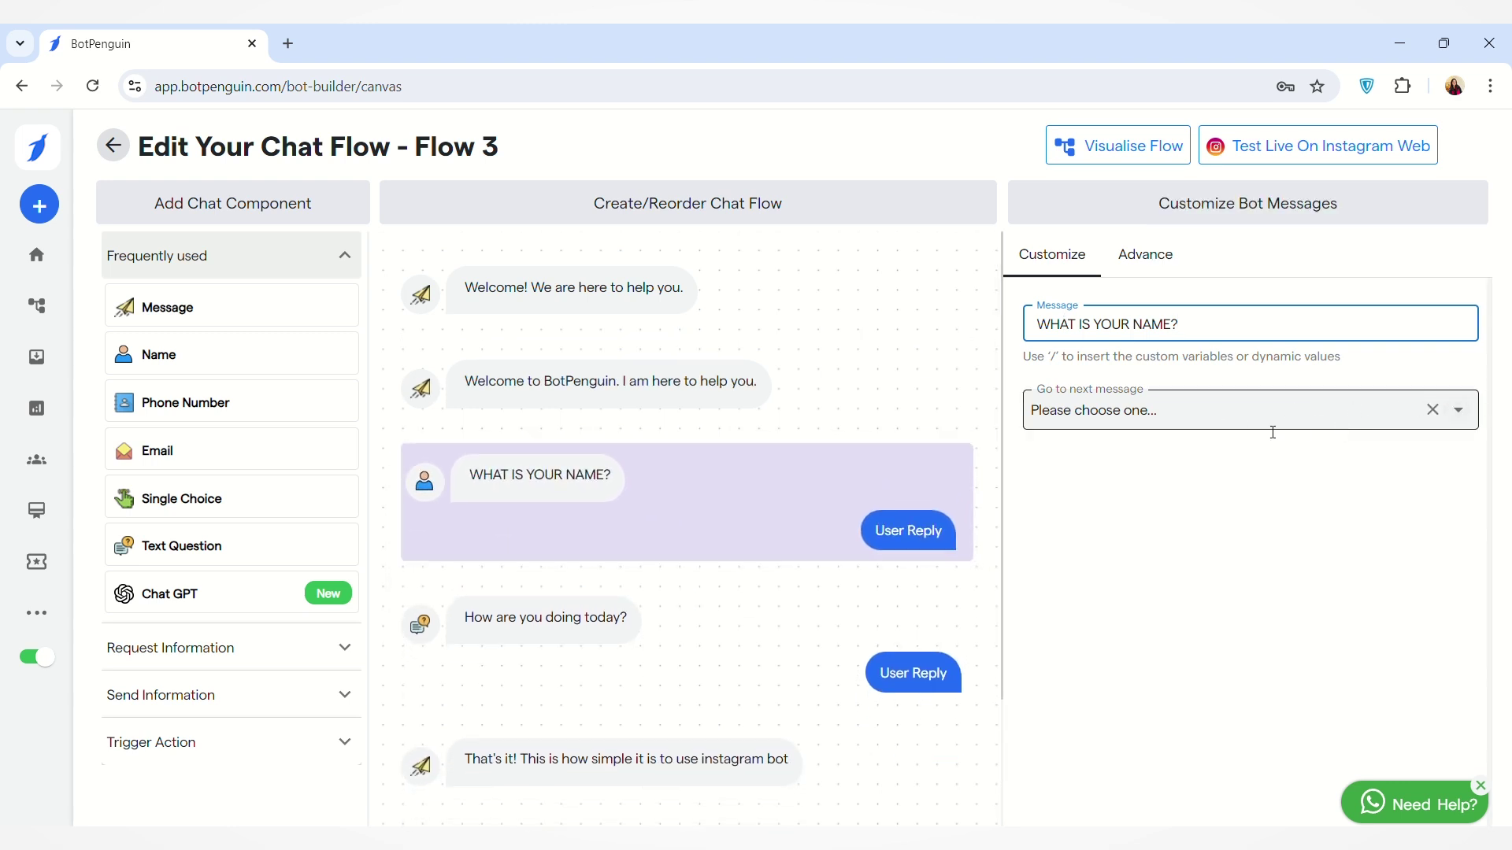
Add a Phone Number question to Flow 3.
left_click(1468, 423)
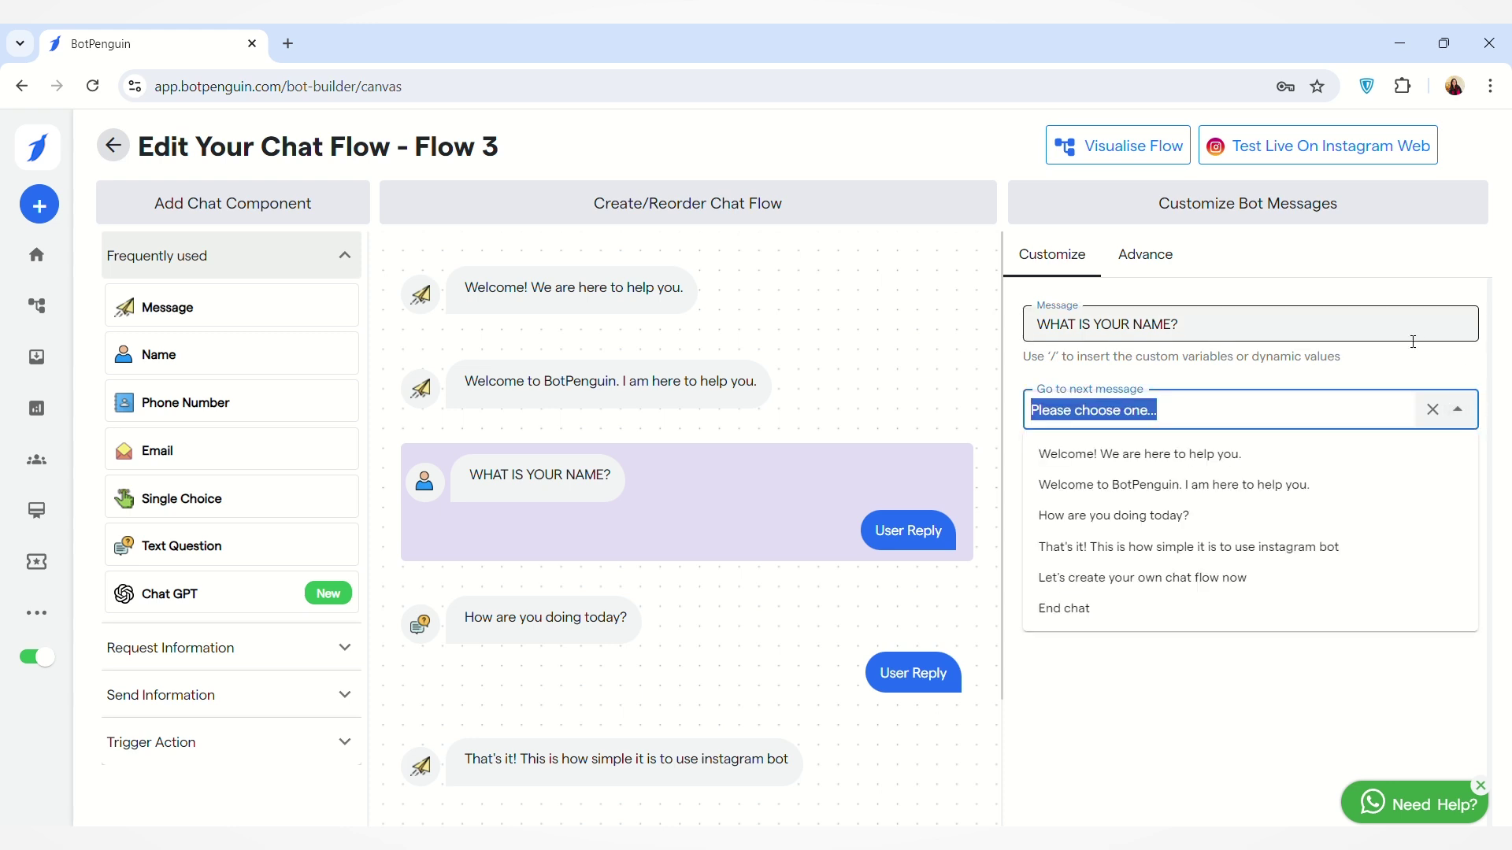
left_click(1277, 655)
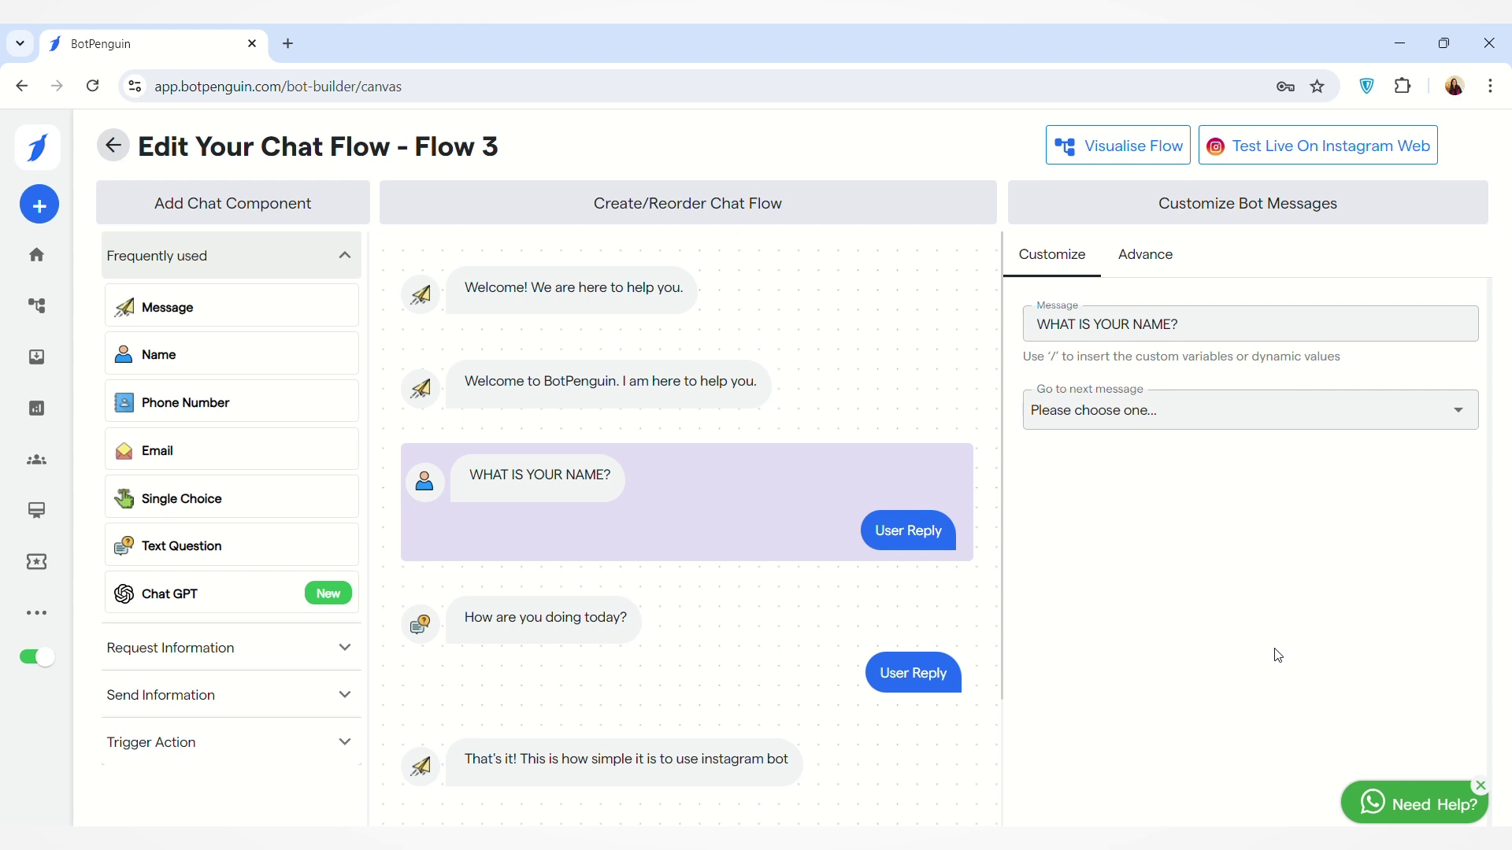
left_click(288, 422)
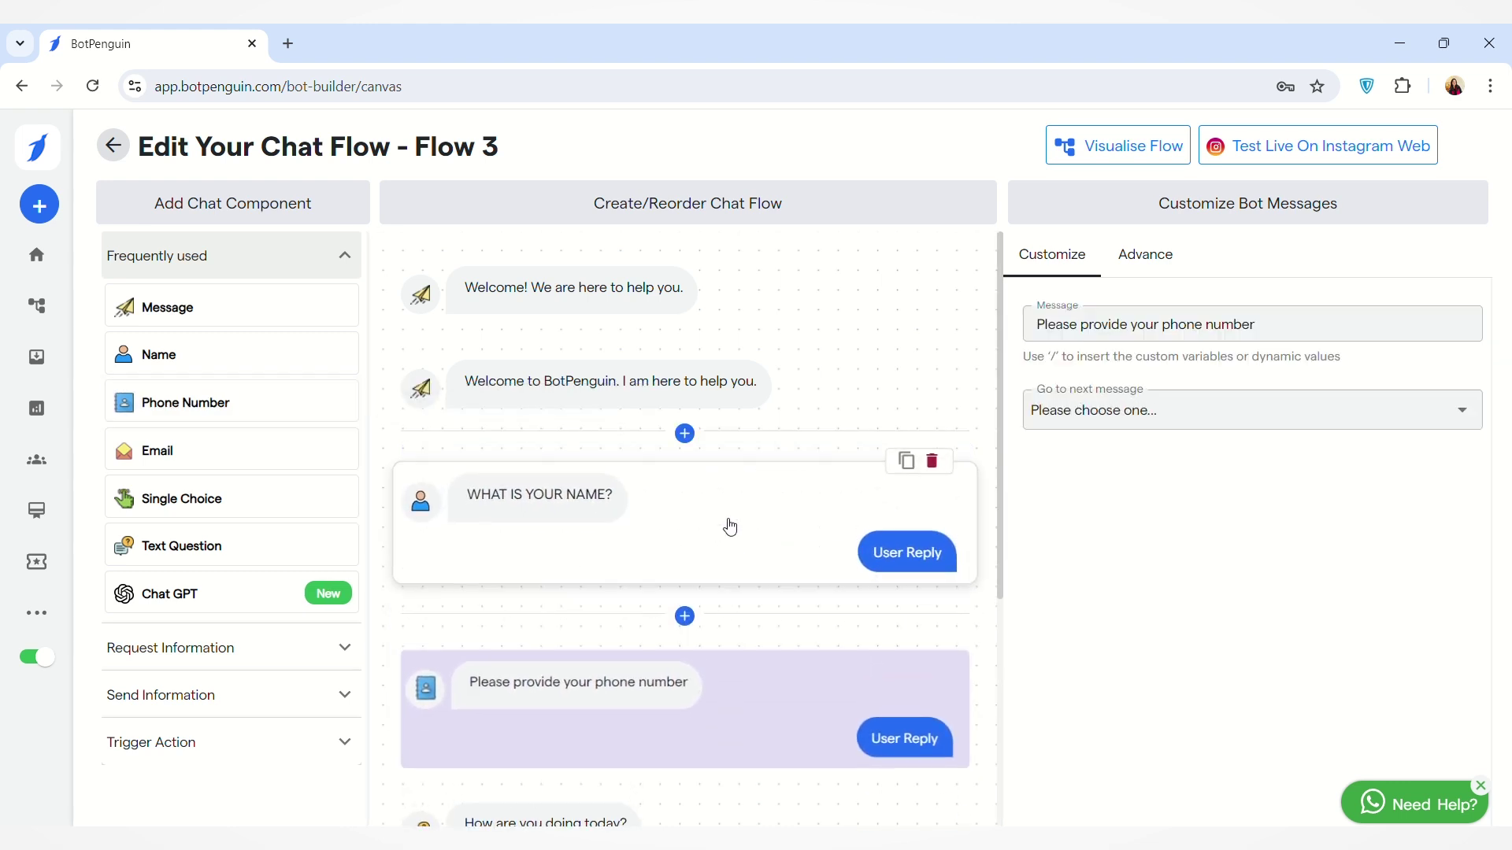
Make 'WHAT IS YOUR NAME?' lead next to 'Please provide your phone number'.
left_click(725, 526)
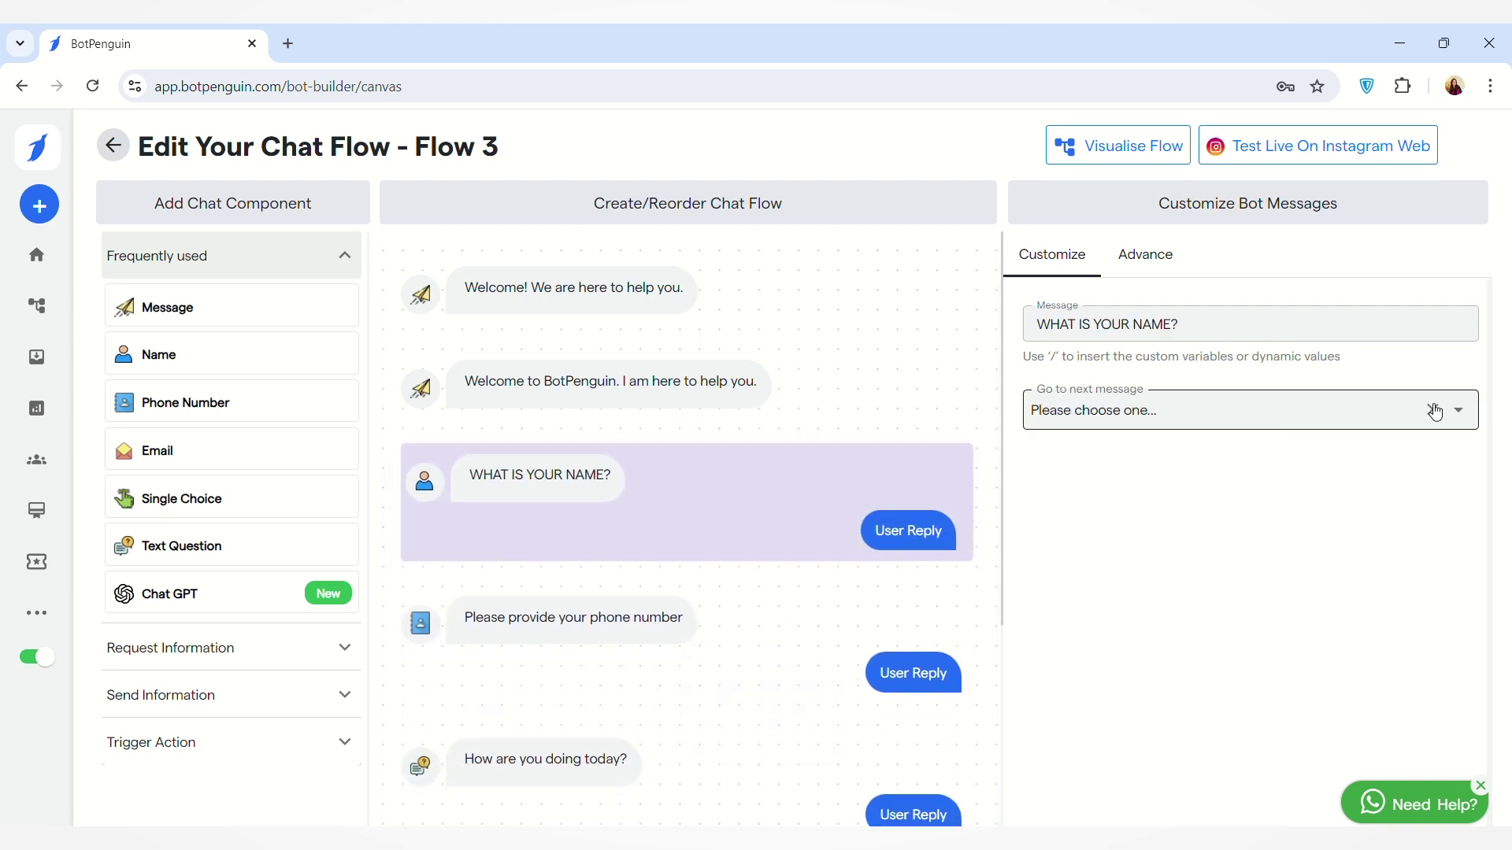
left_click(1471, 419)
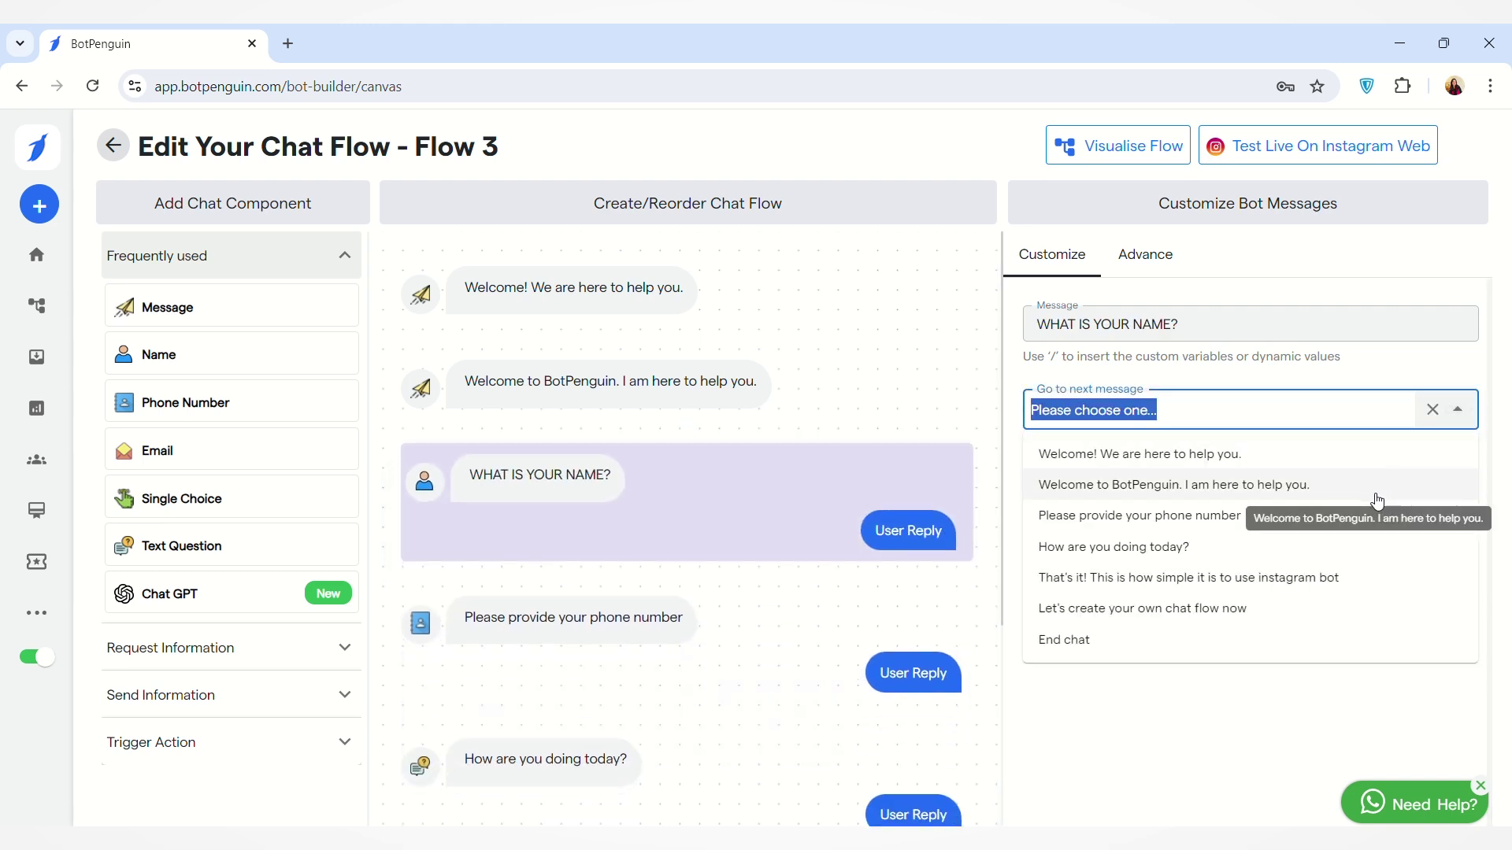
left_click(1351, 518)
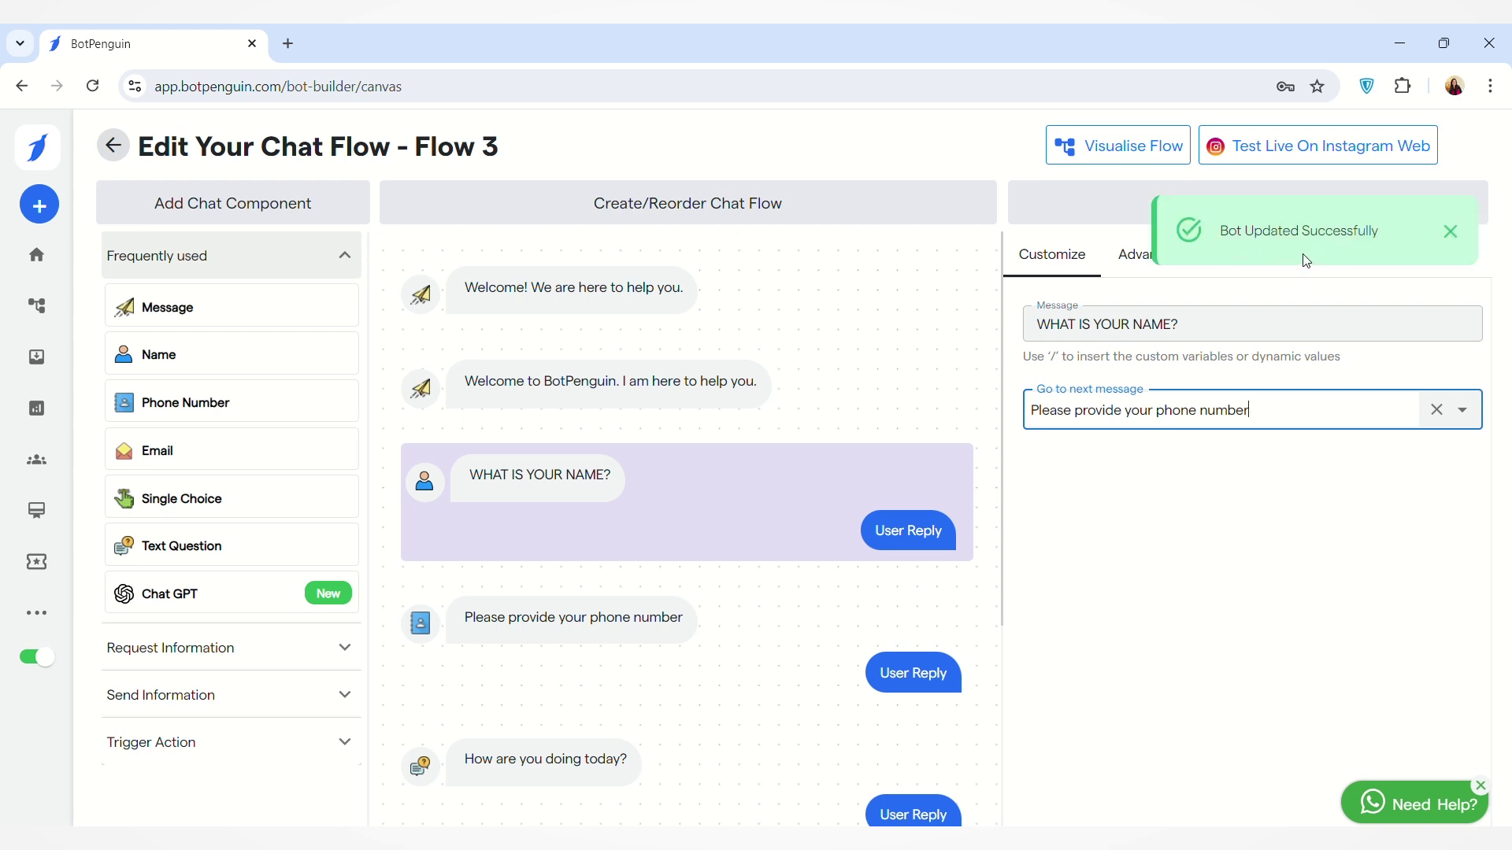
mouse_move(904, 617)
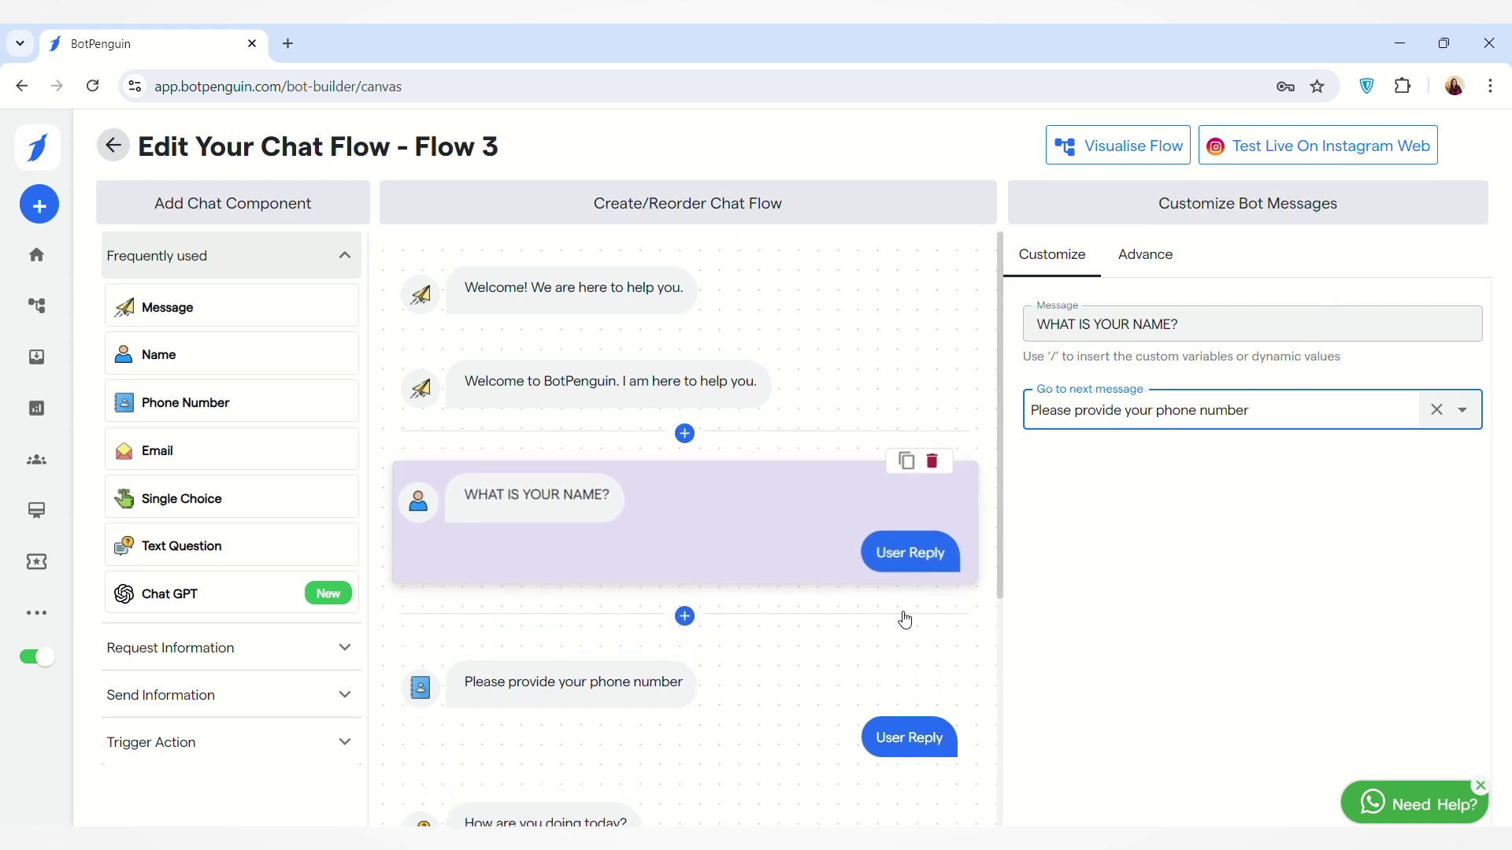
scroll(866, 598, "down", 2)
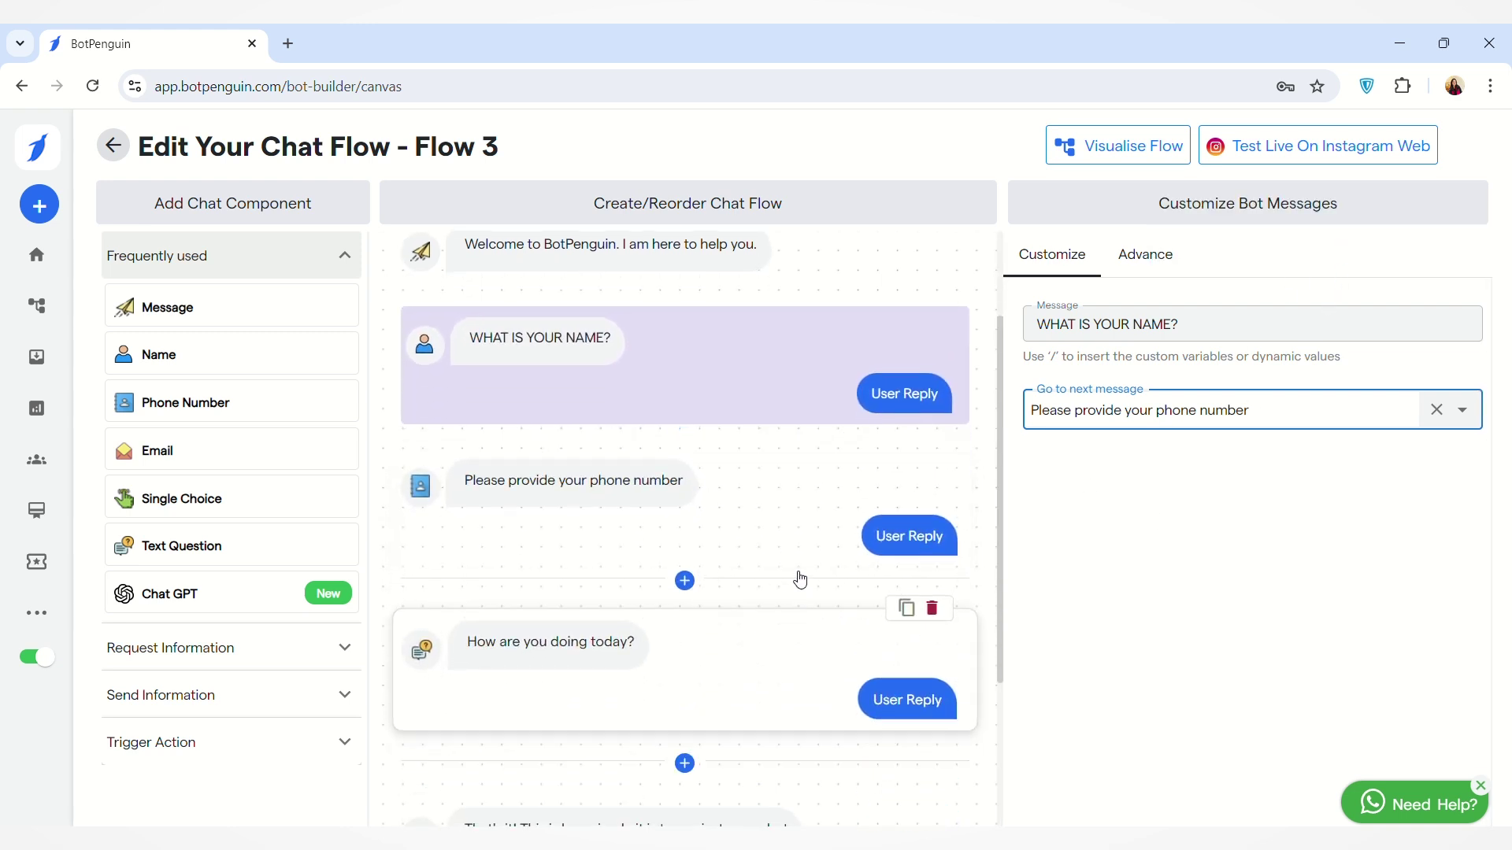
left_click(805, 548)
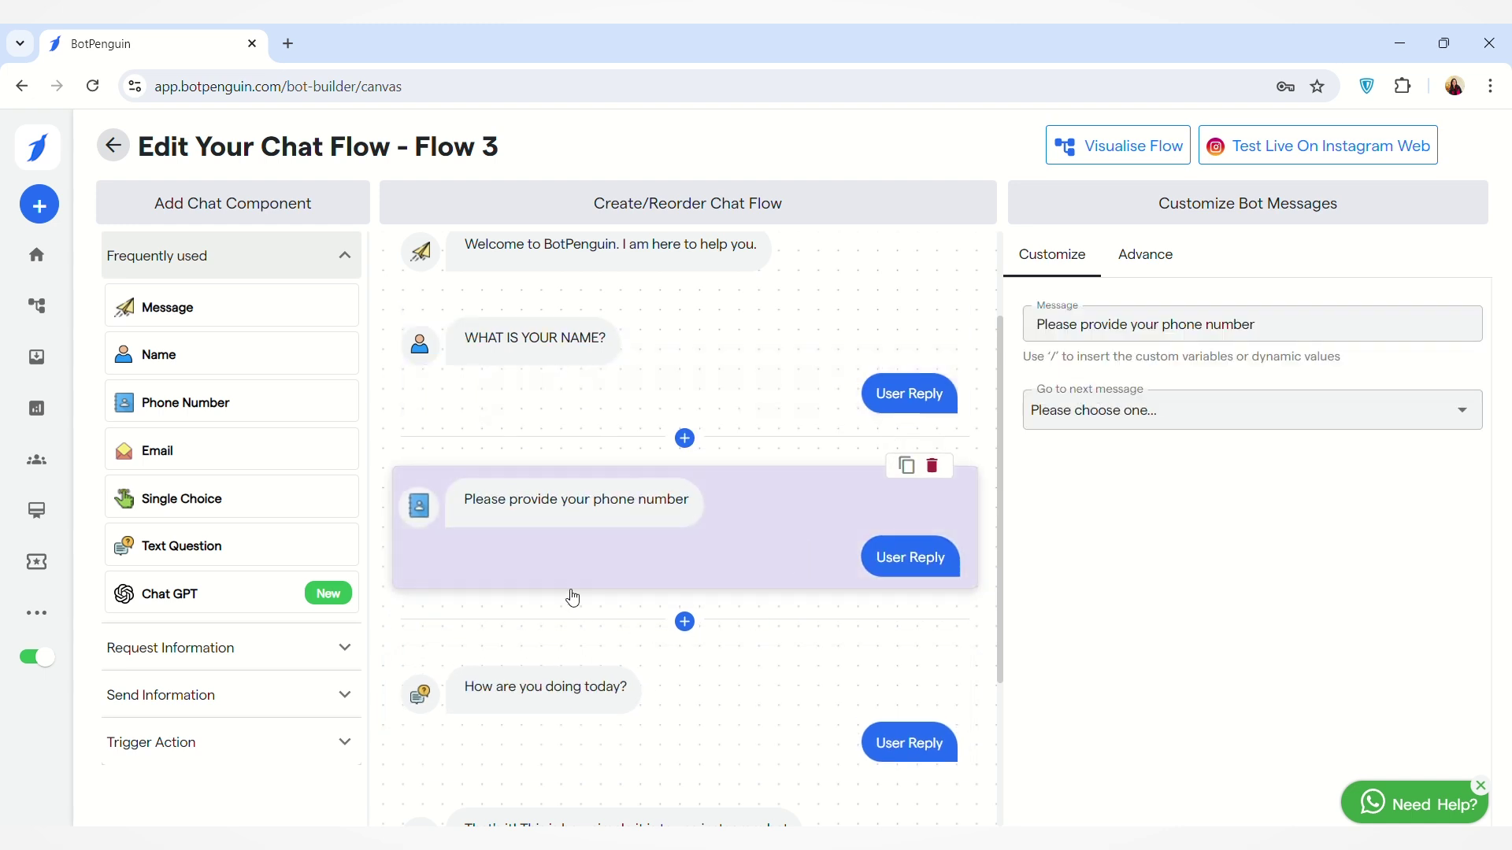
Add an Email question and route the phone-number question to 'What is your email address?'.
left_click(300, 457)
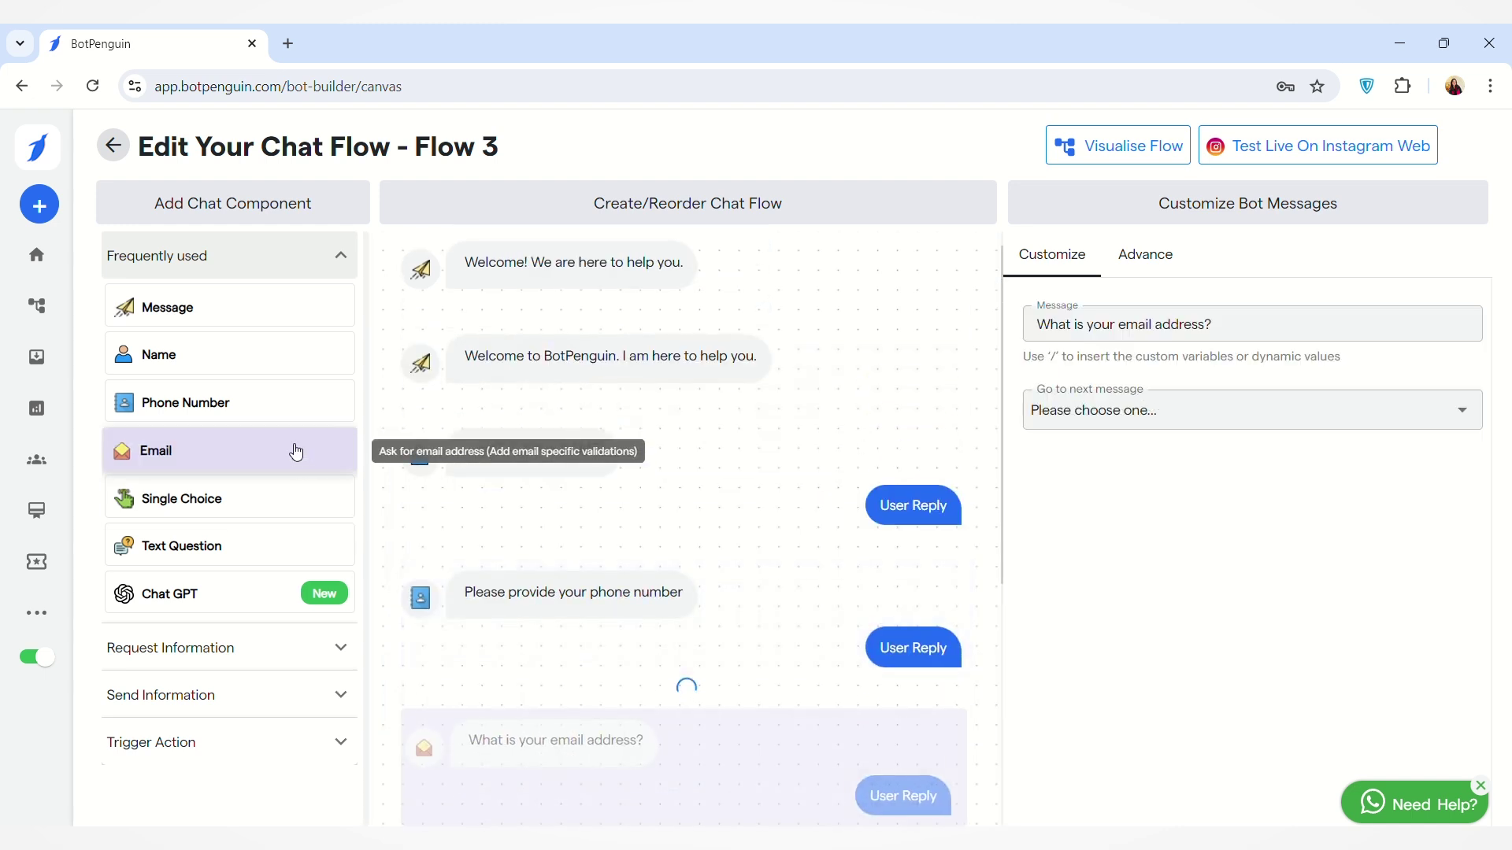
scroll(712, 596, "down", 3)
left_click(830, 425)
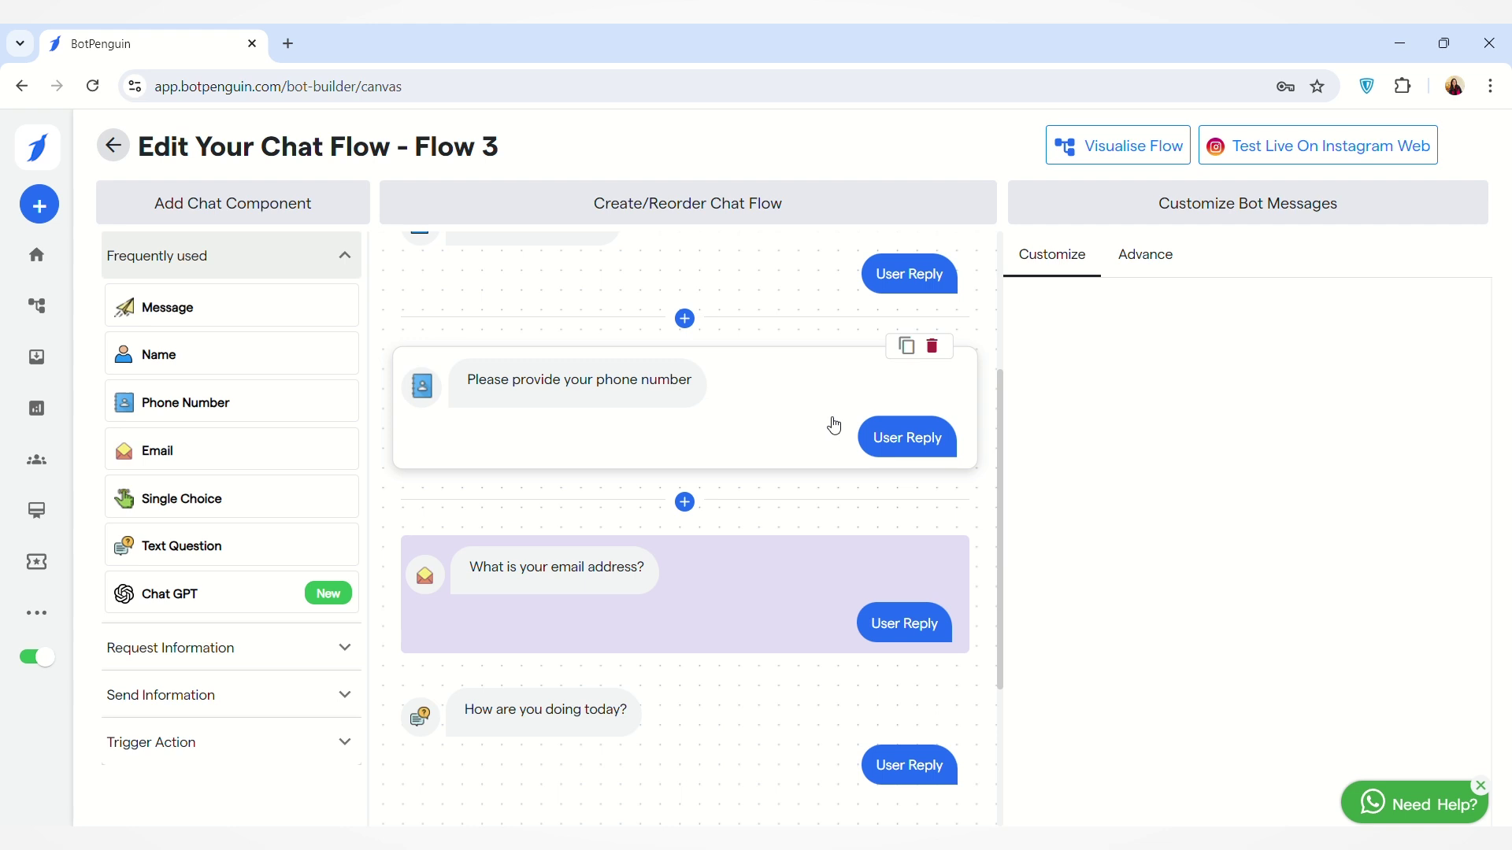
left_click(1459, 410)
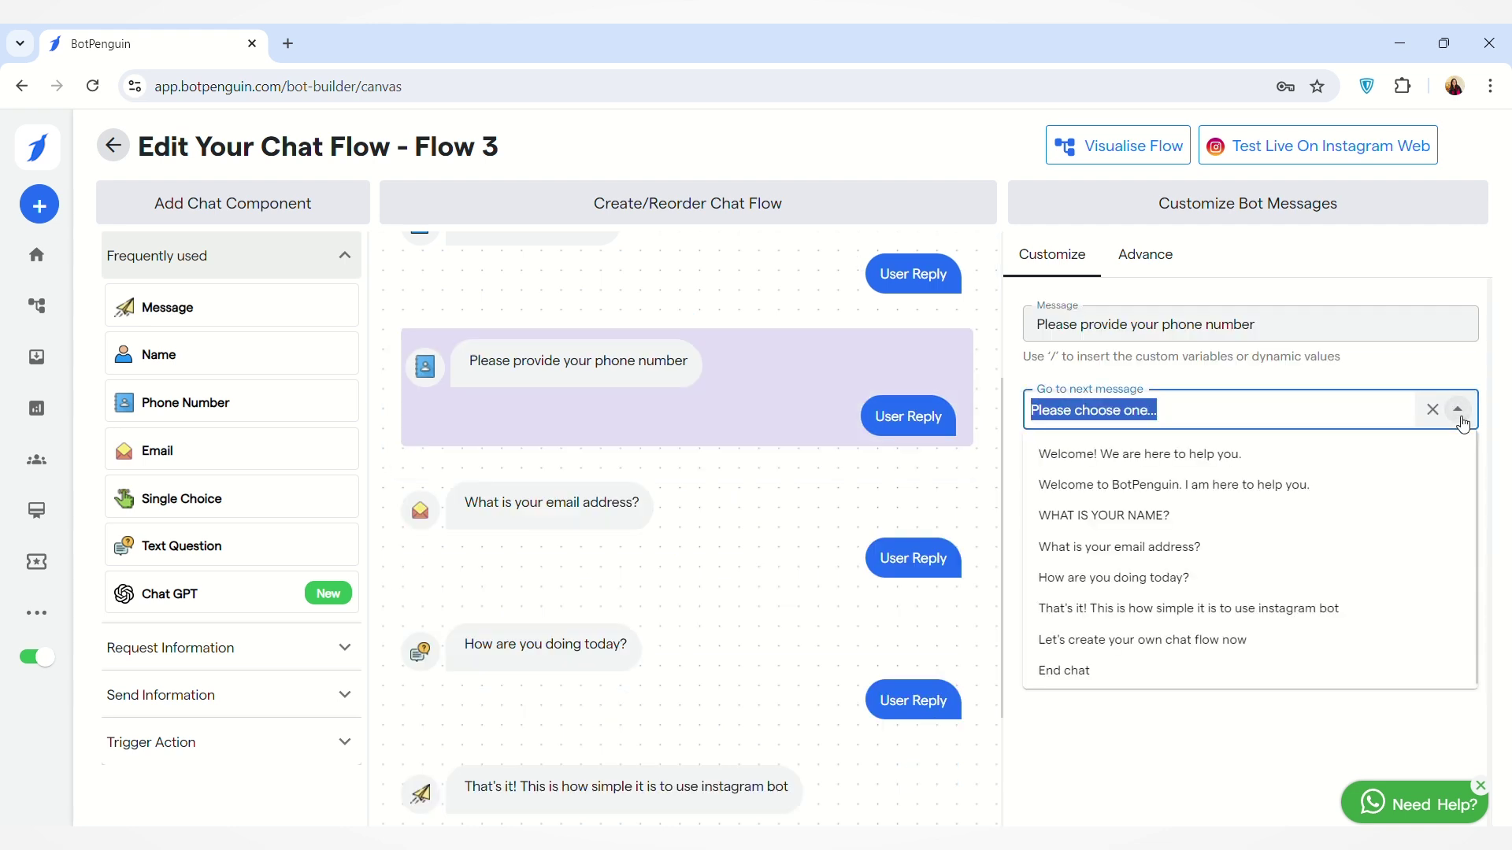
left_click(1345, 556)
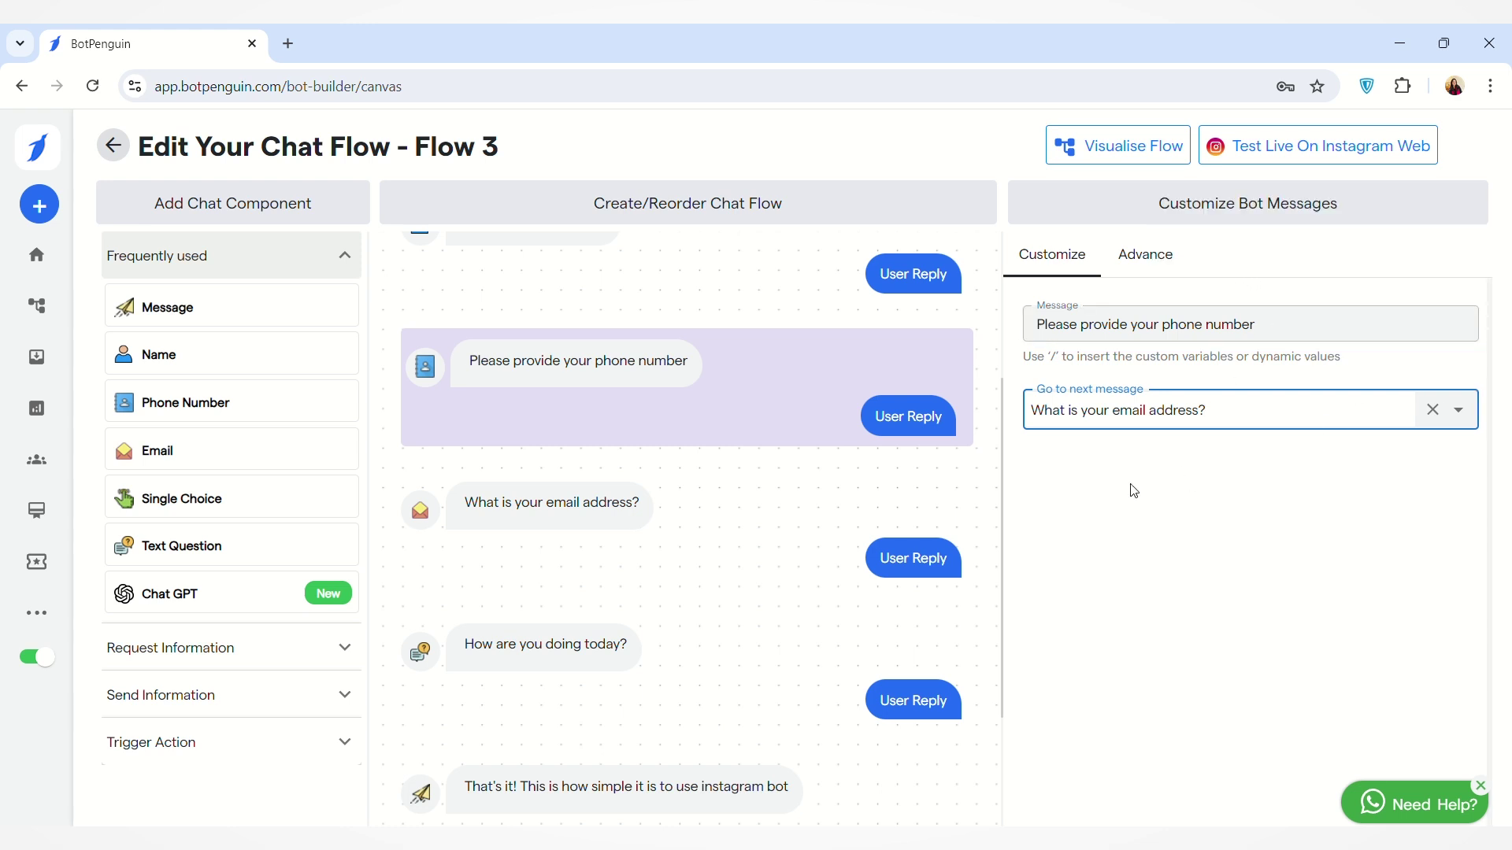
scroll(850, 528, "down", 2)
scroll(850, 530, "up", 2)
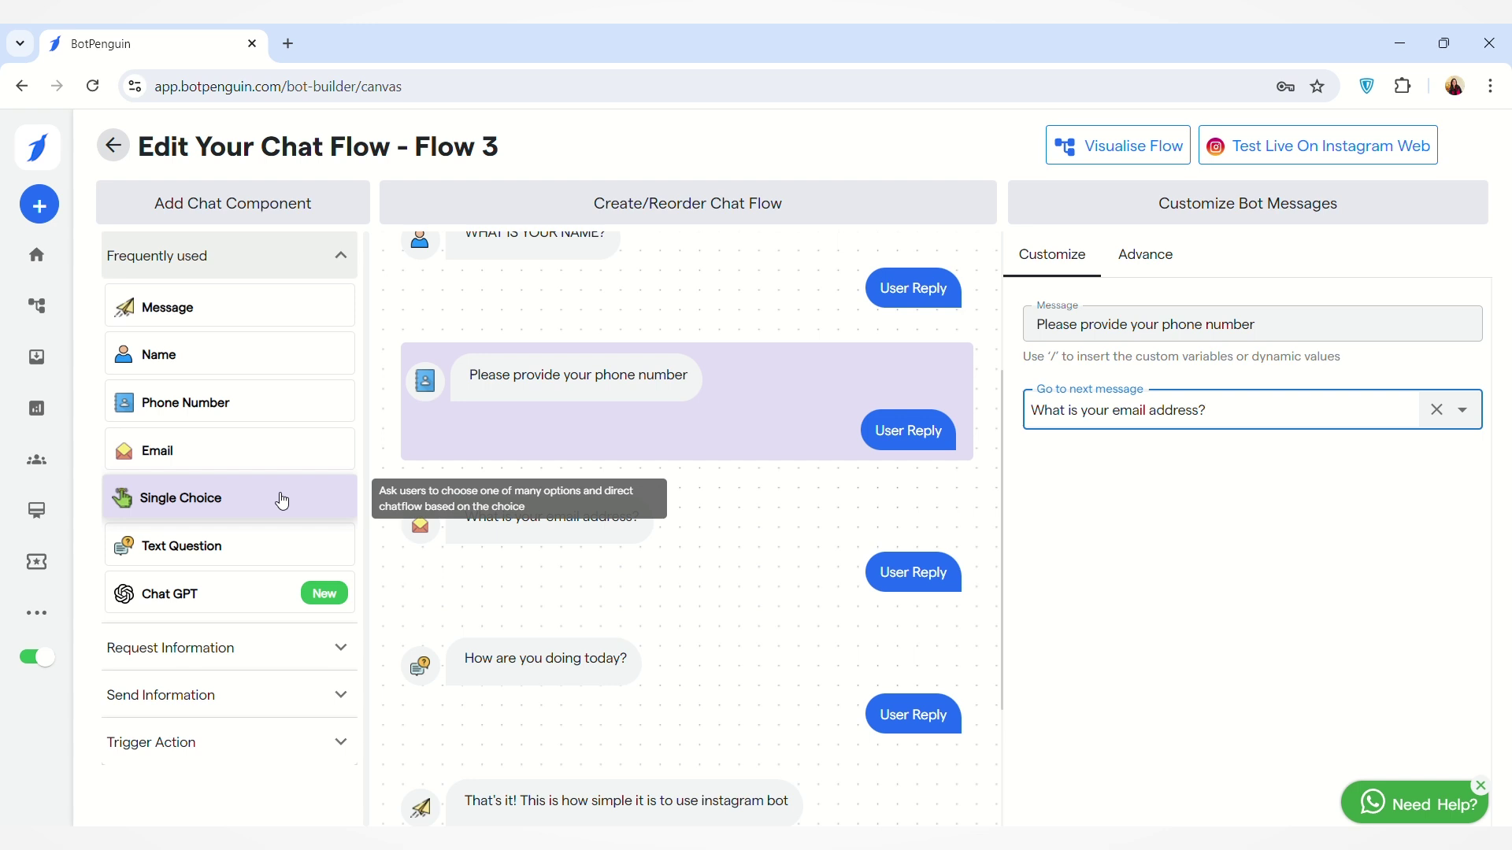
Add a Single Choice question and extend its answers to Option 1 through Option 4.
left_click(282, 501)
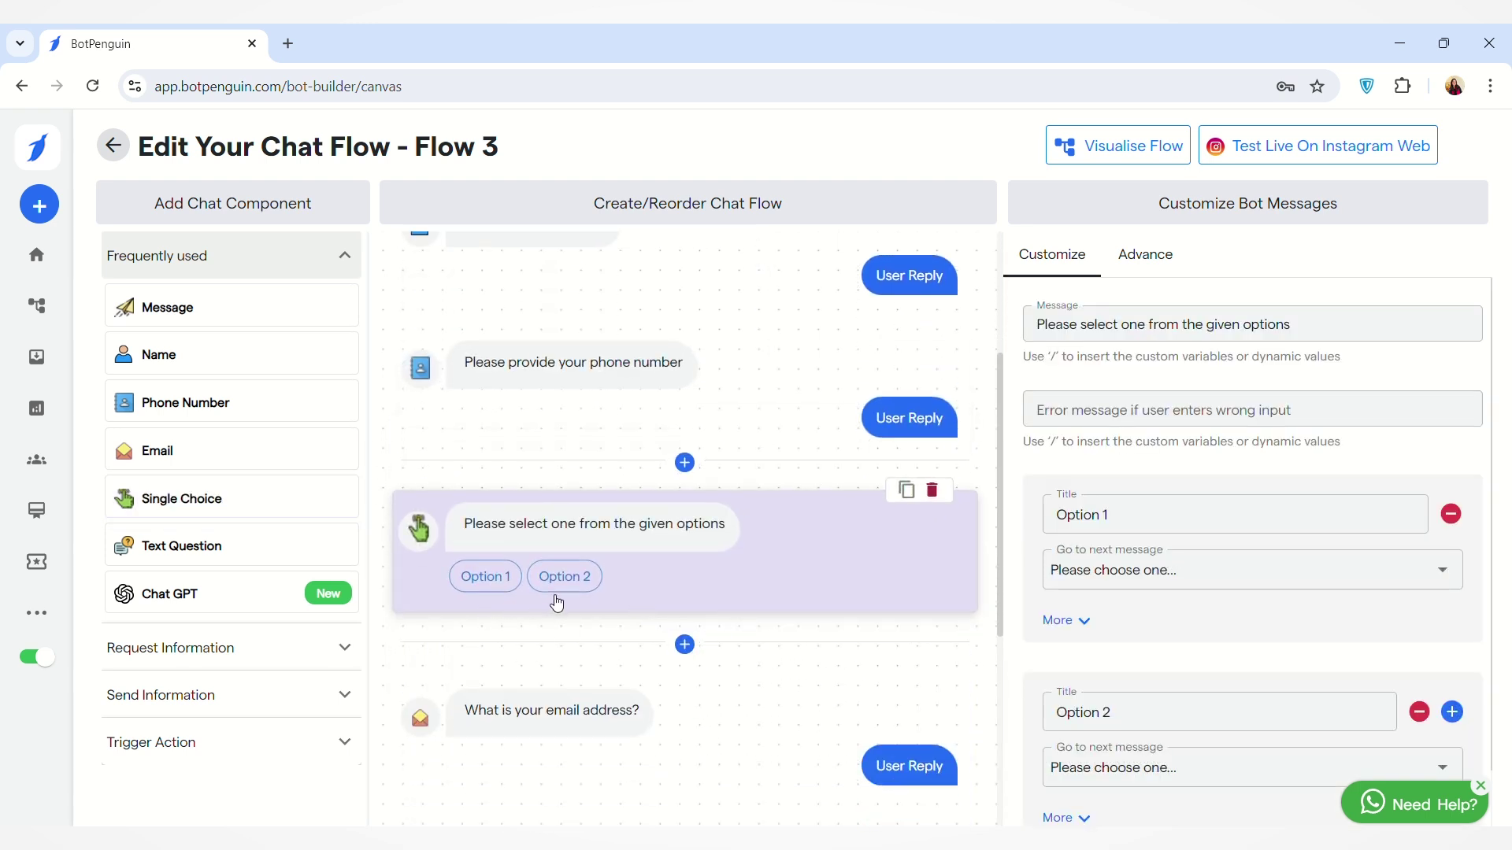
left_click(1455, 715)
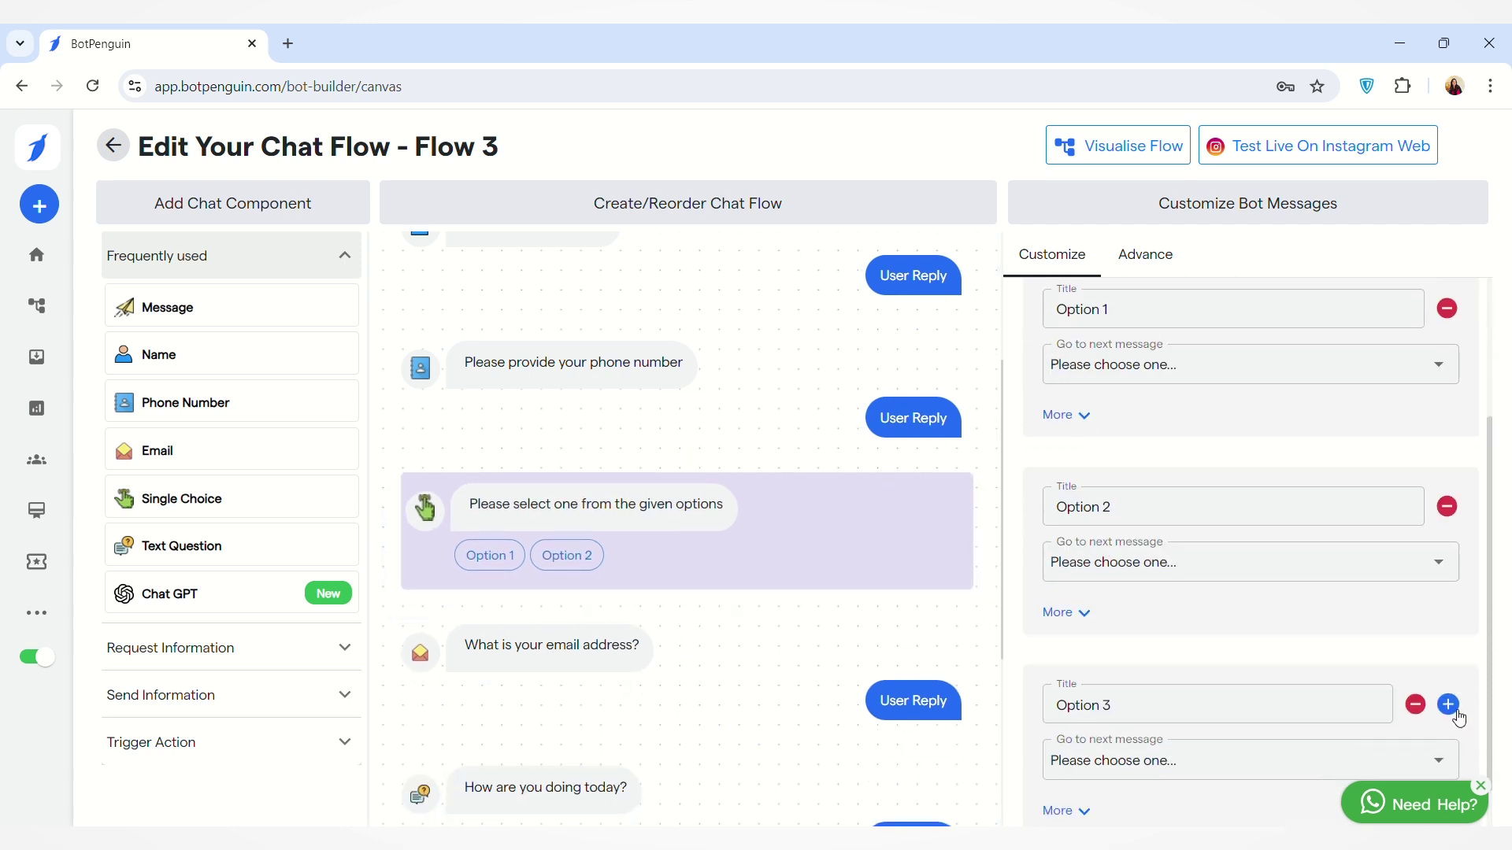
scroll(1453, 713, "down", 2)
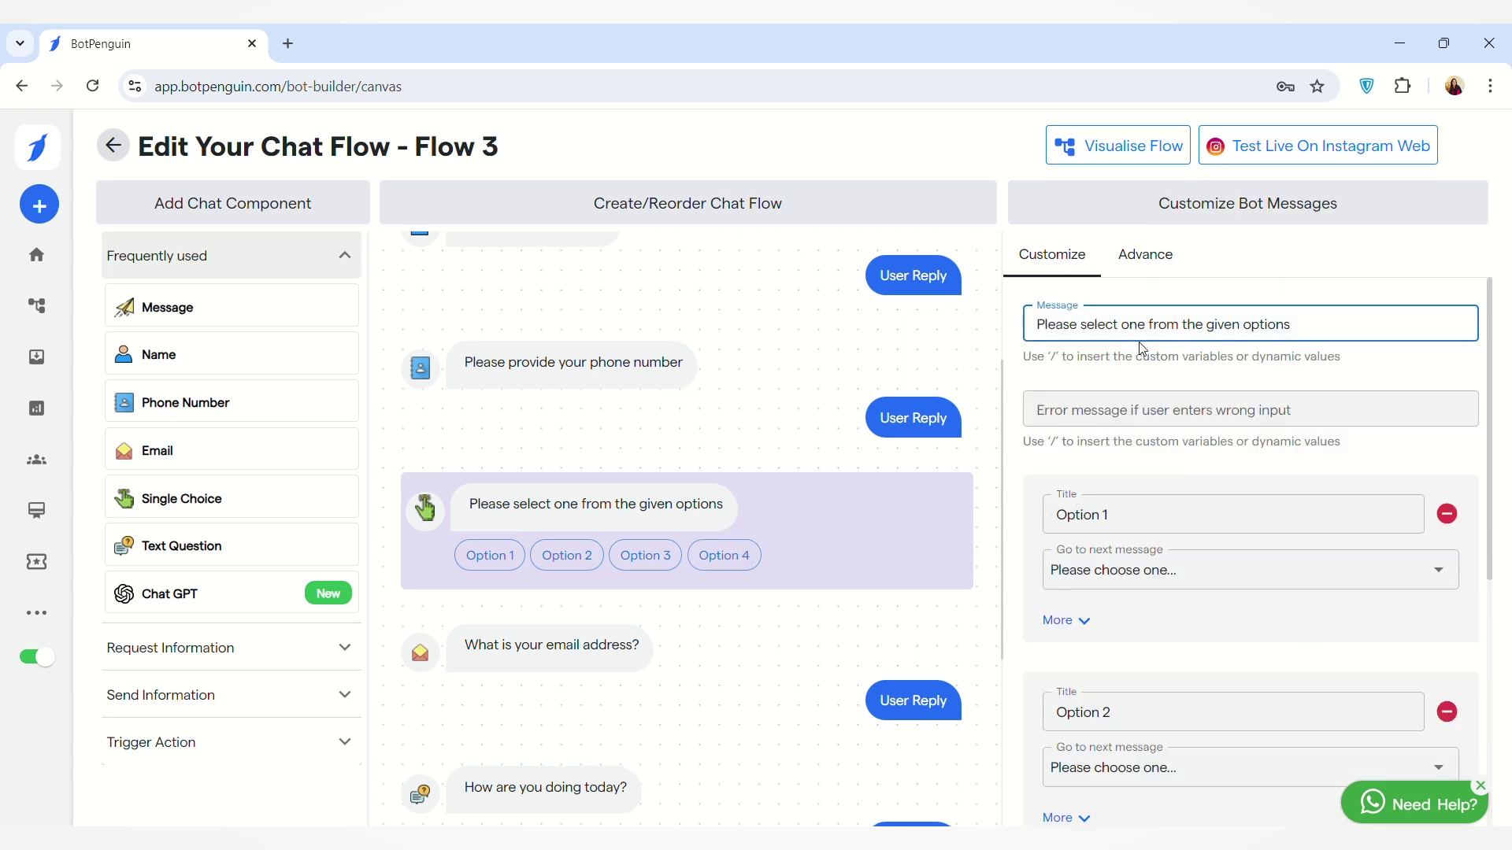
Change the choice question's text to 'What is your favourite color?'.
left_click(1215, 529)
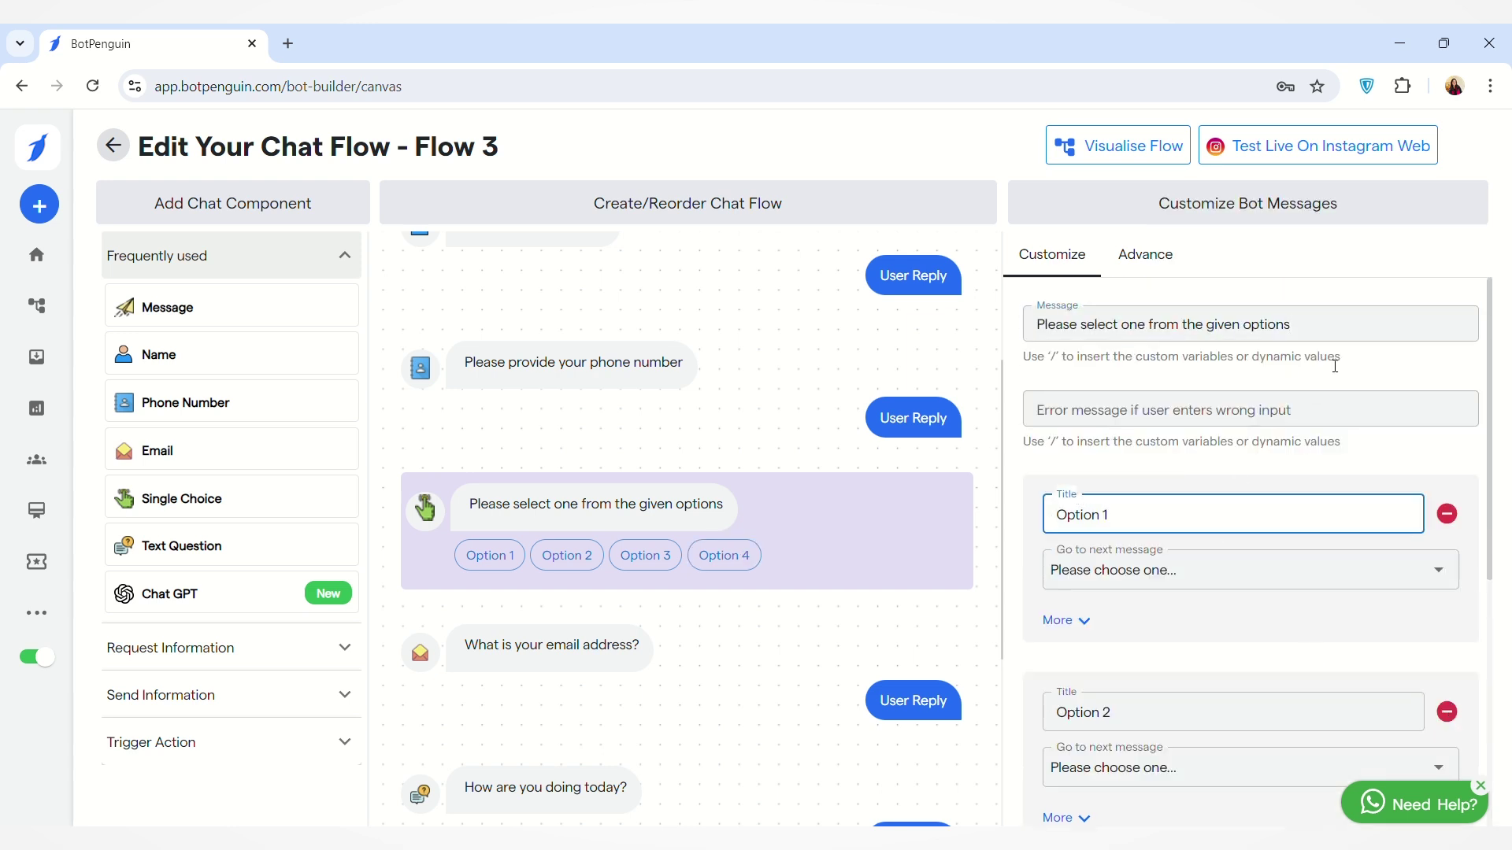
left_click(1364, 323)
key("BackSpace")
key("BackSpace")
key("BackSpace")
key("BackSpace")
key("BackSpace")
key("BackSpace")
key("BackSpace")
key("BackSpace")
key("BackSpace")
key("BackSpace")
key("BackSpace")
key("BackSpace")
key("BackSpace")
key("BackSpace")
key("BackSpace")
key("BackSpace")
key("BackSpace")
key("BackSpace")
key("BackSpace")
key("BackSpace")
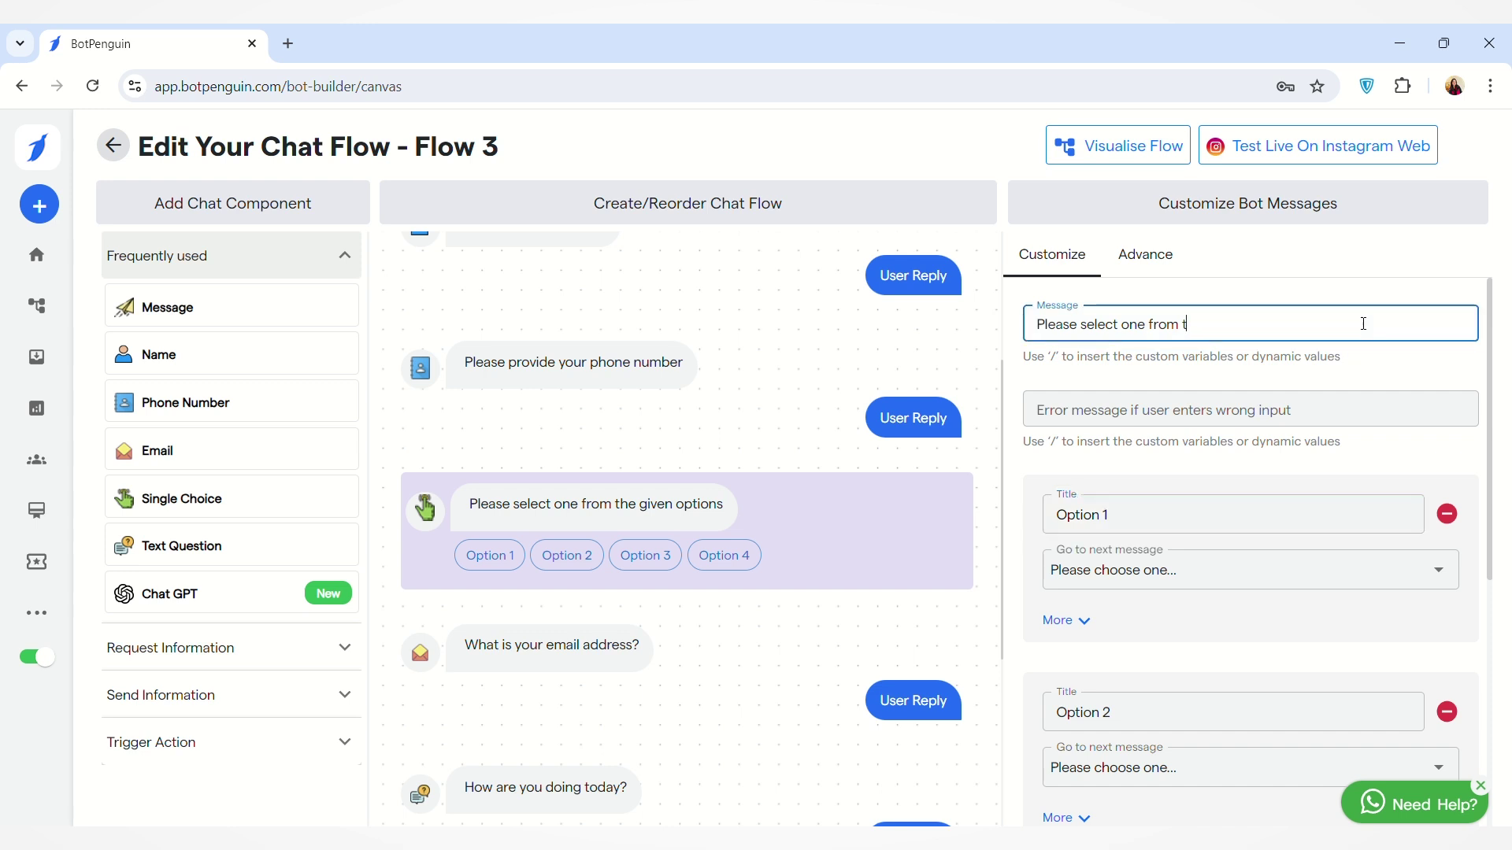
type("What ")
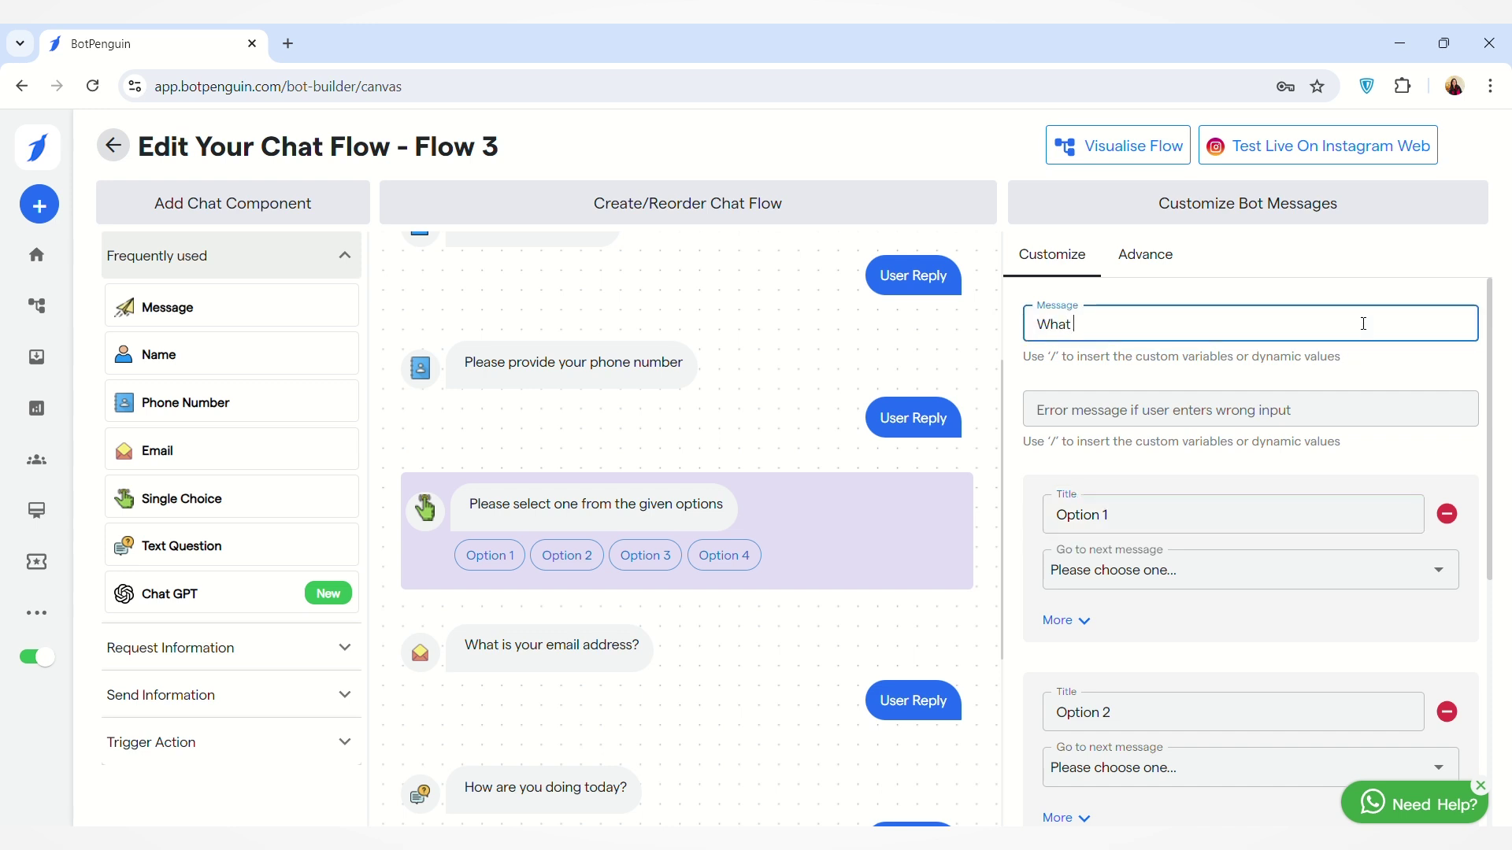
type("is your favourite color?")
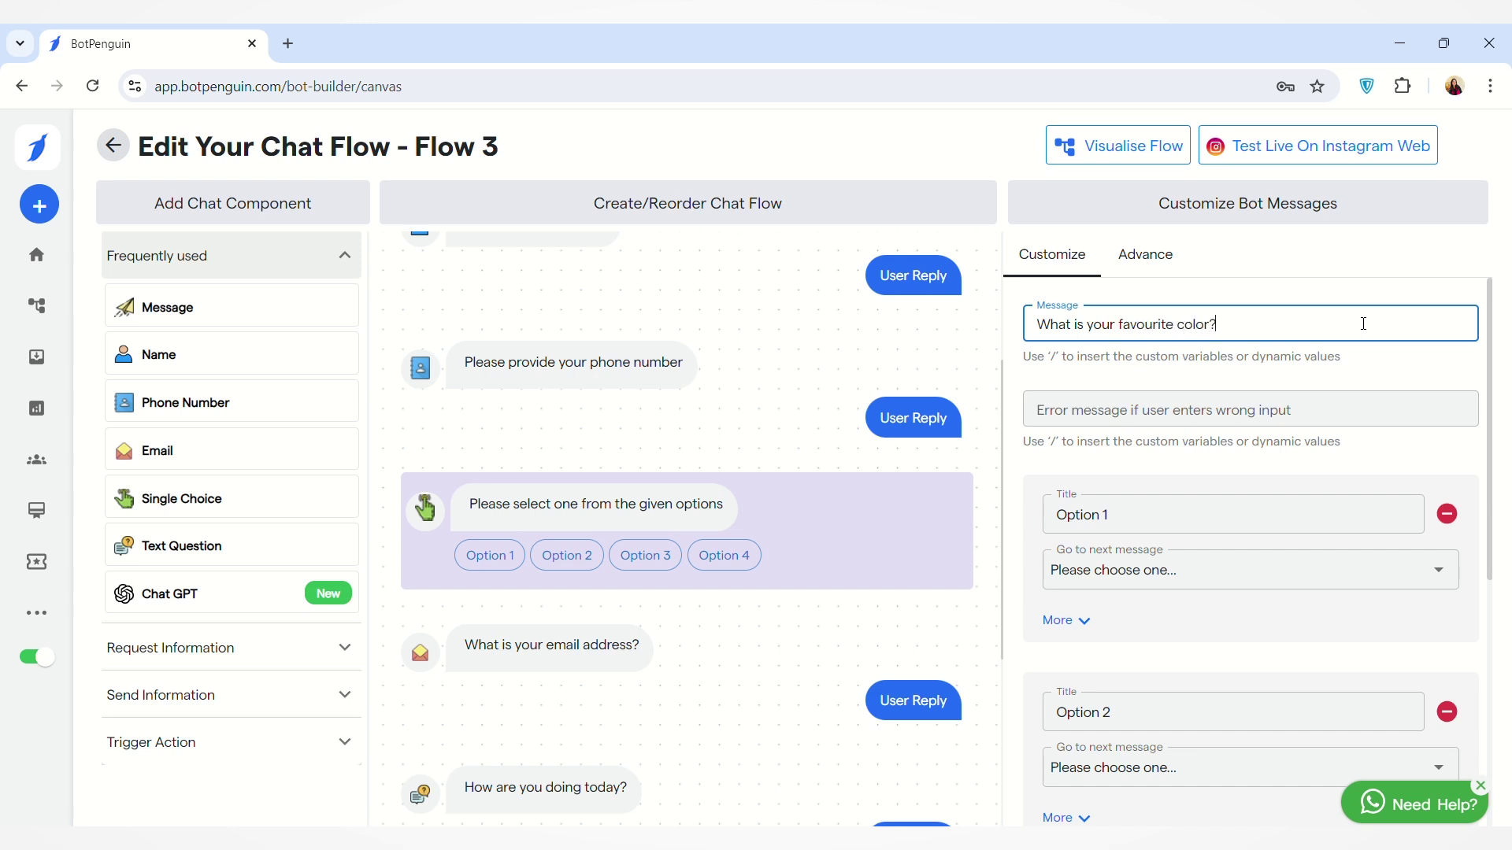
Rename the four answer options to RED, BLUE, GREEN and YELLOW.
left_click(1221, 514)
key("BackSpace")
key("BackSpace")
key("BackSpace")
key("BackSpace")
key("BackSpace")
key("BackSpace")
key("BackSpace")
key("BackSpace")
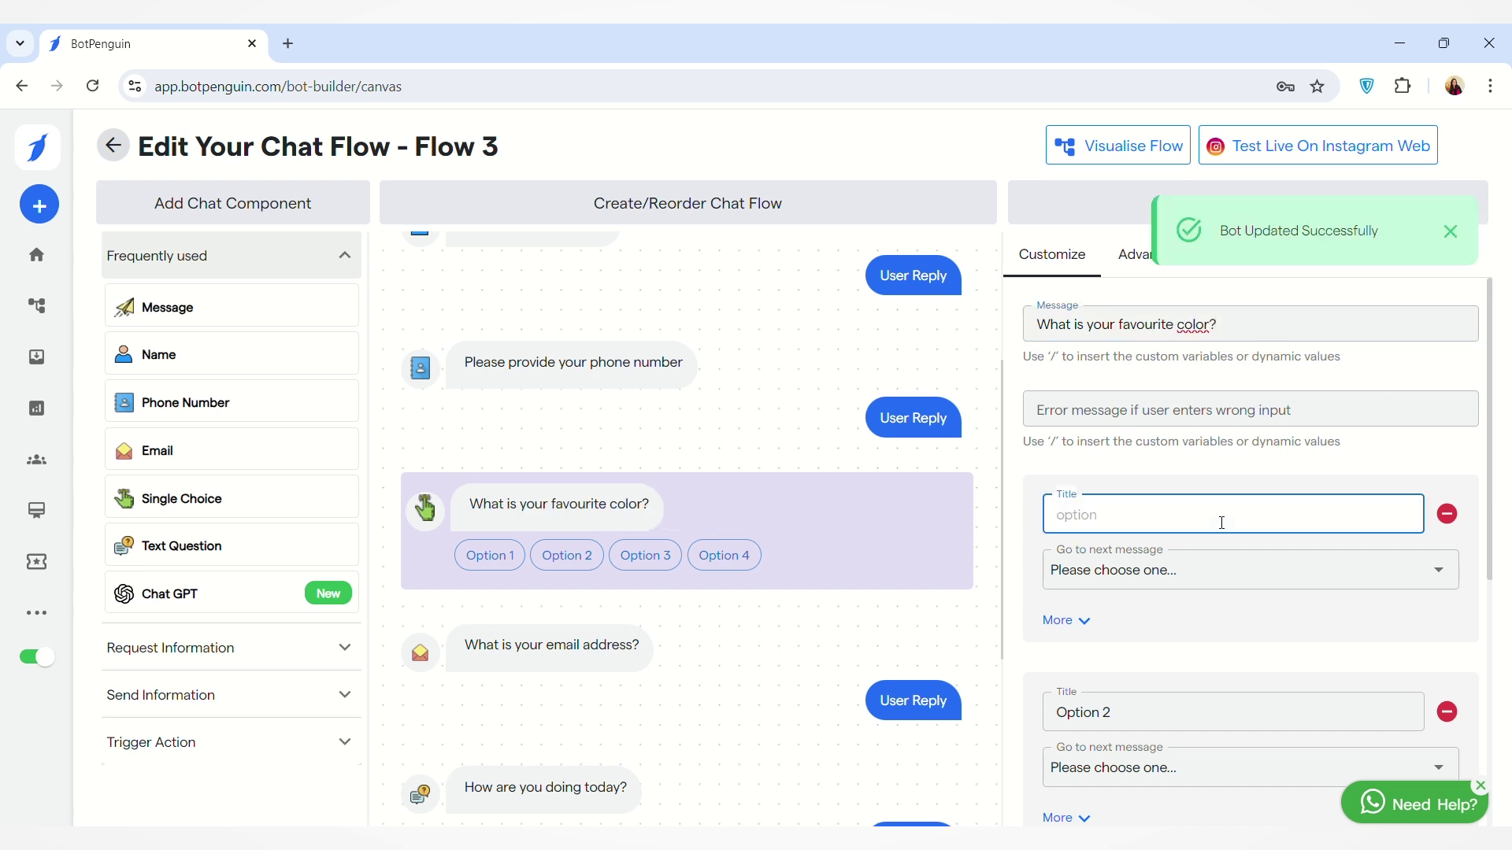
type("RED")
scroll(1117, 617, "down", 1)
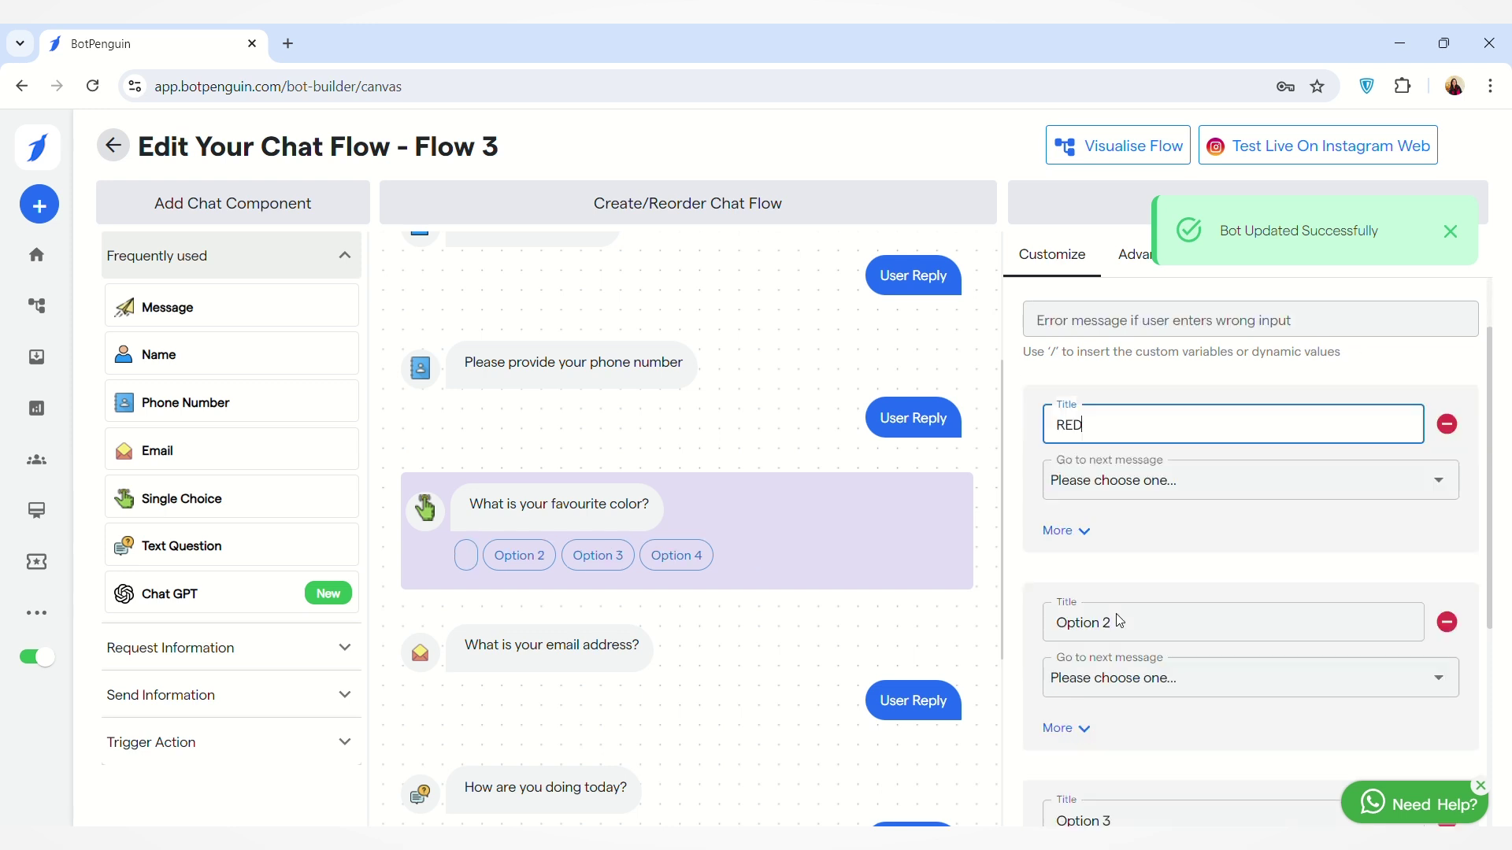
left_click(1127, 619)
key("BackSpace")
key("BackSpace")
key("BackSpace")
key("BackSpace")
key("BackSpace")
key("BackSpace")
key("BackSpace")
key("BackSpace")
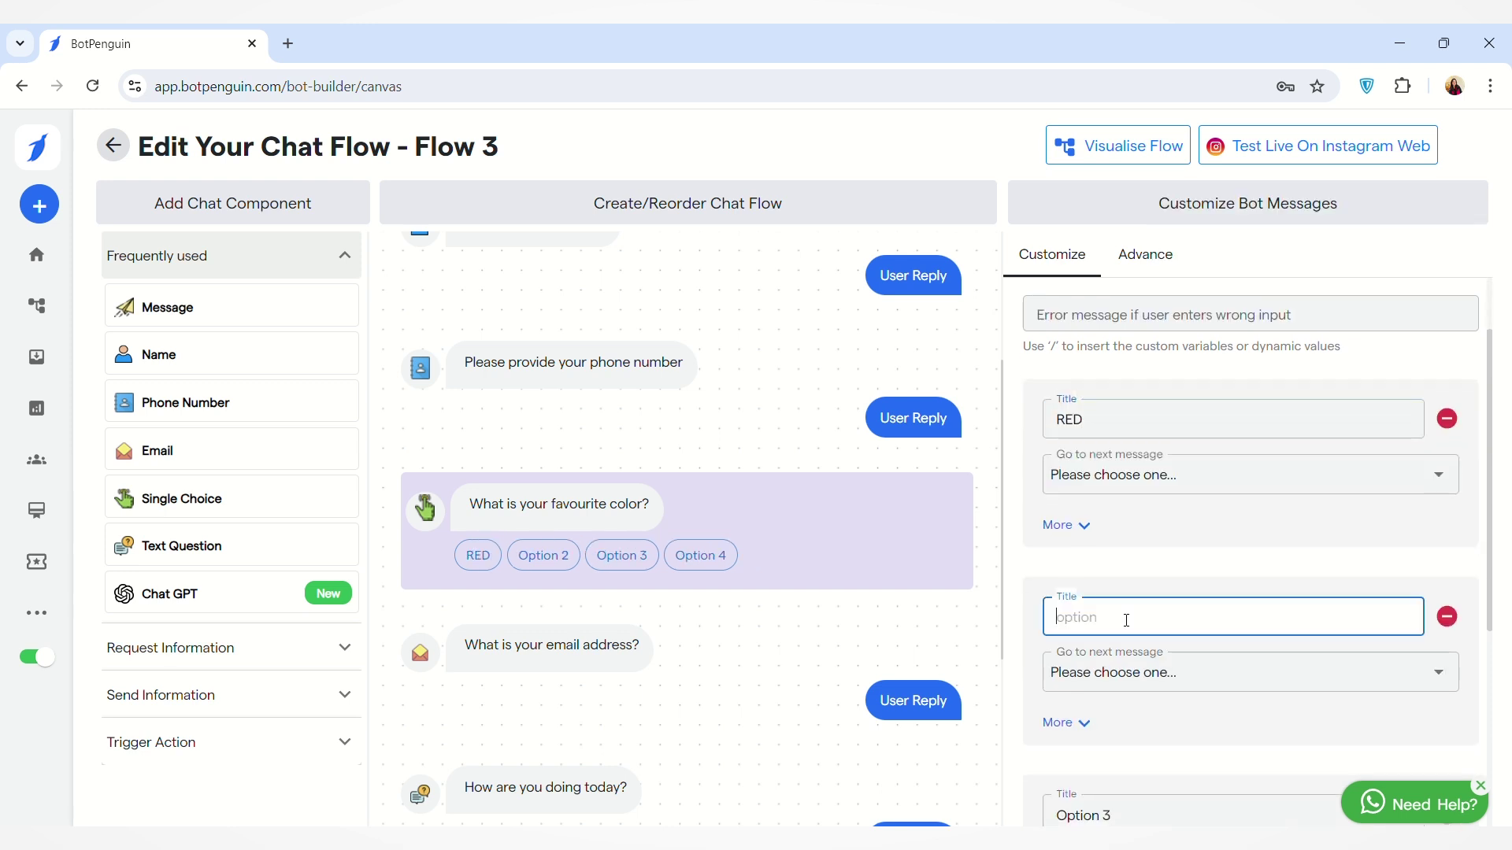
type("BLUE")
scroll(1125, 618, "down", 3)
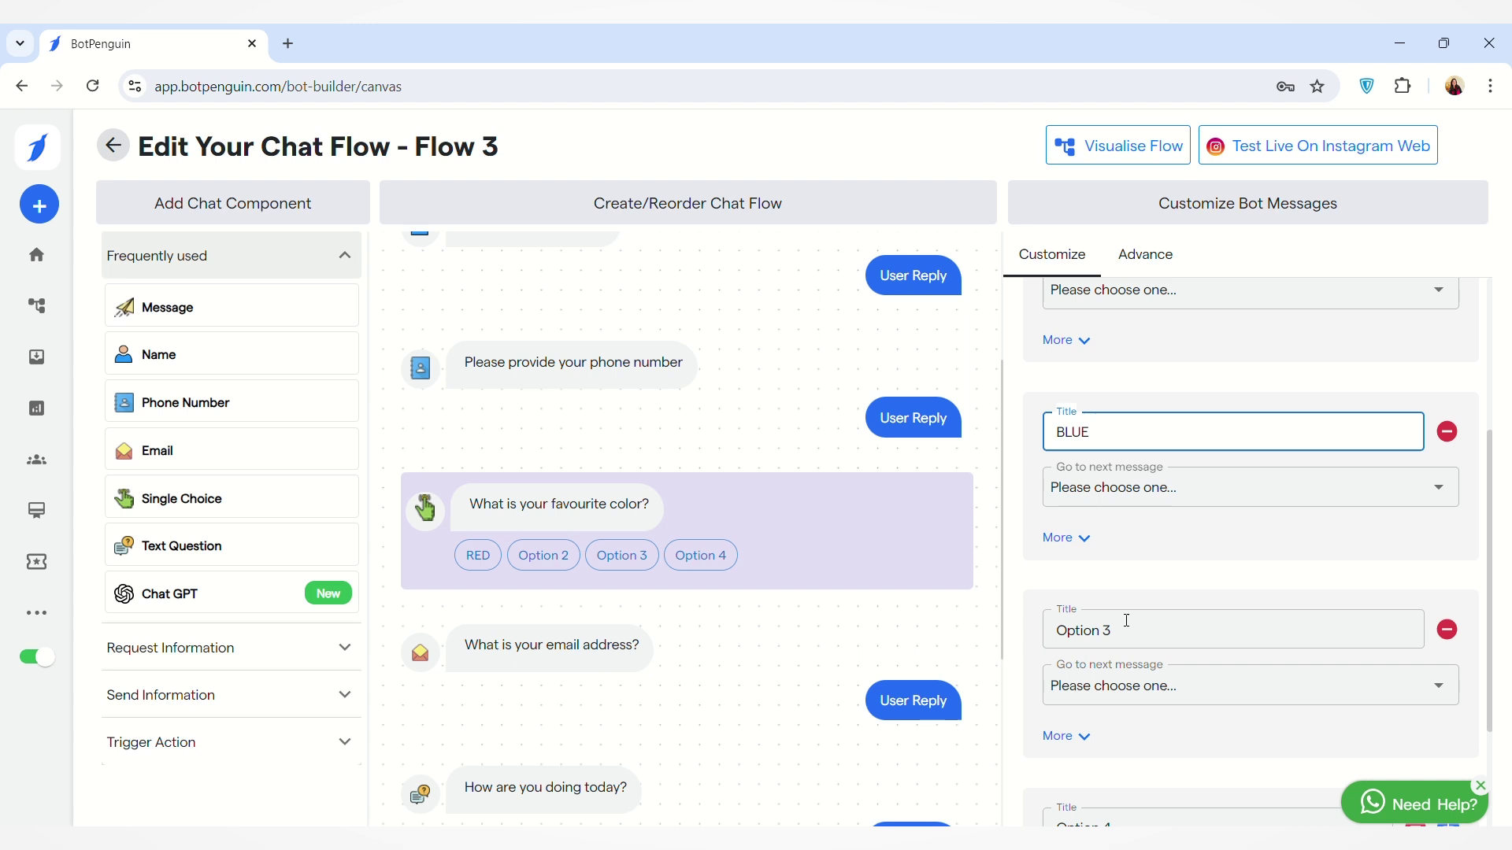
left_click(1145, 573)
key("BackSpace")
key("BackSpace")
key("BackSpace")
key("BackSpace")
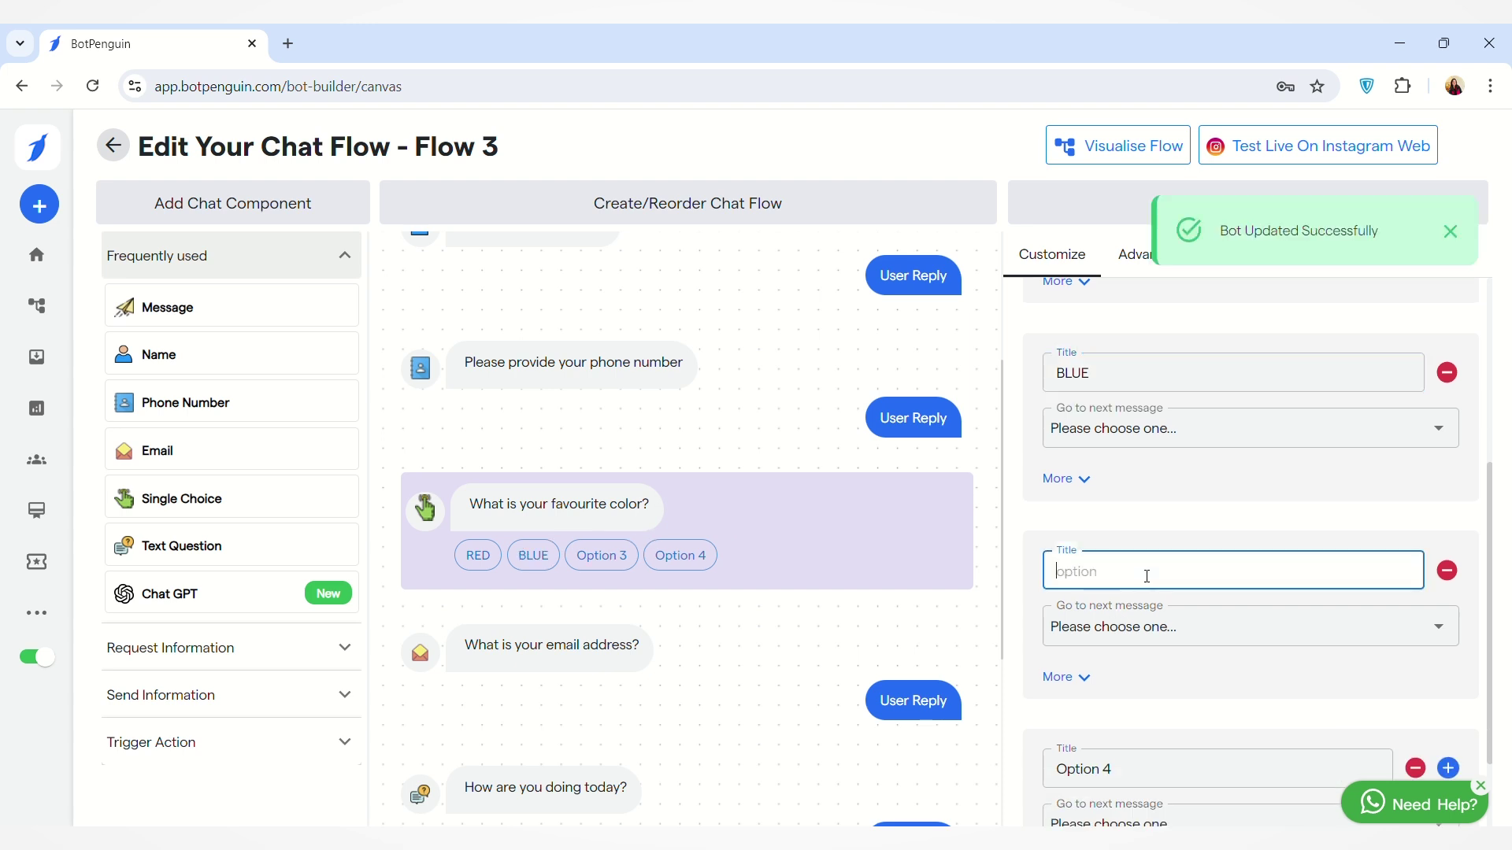
type("GREE")
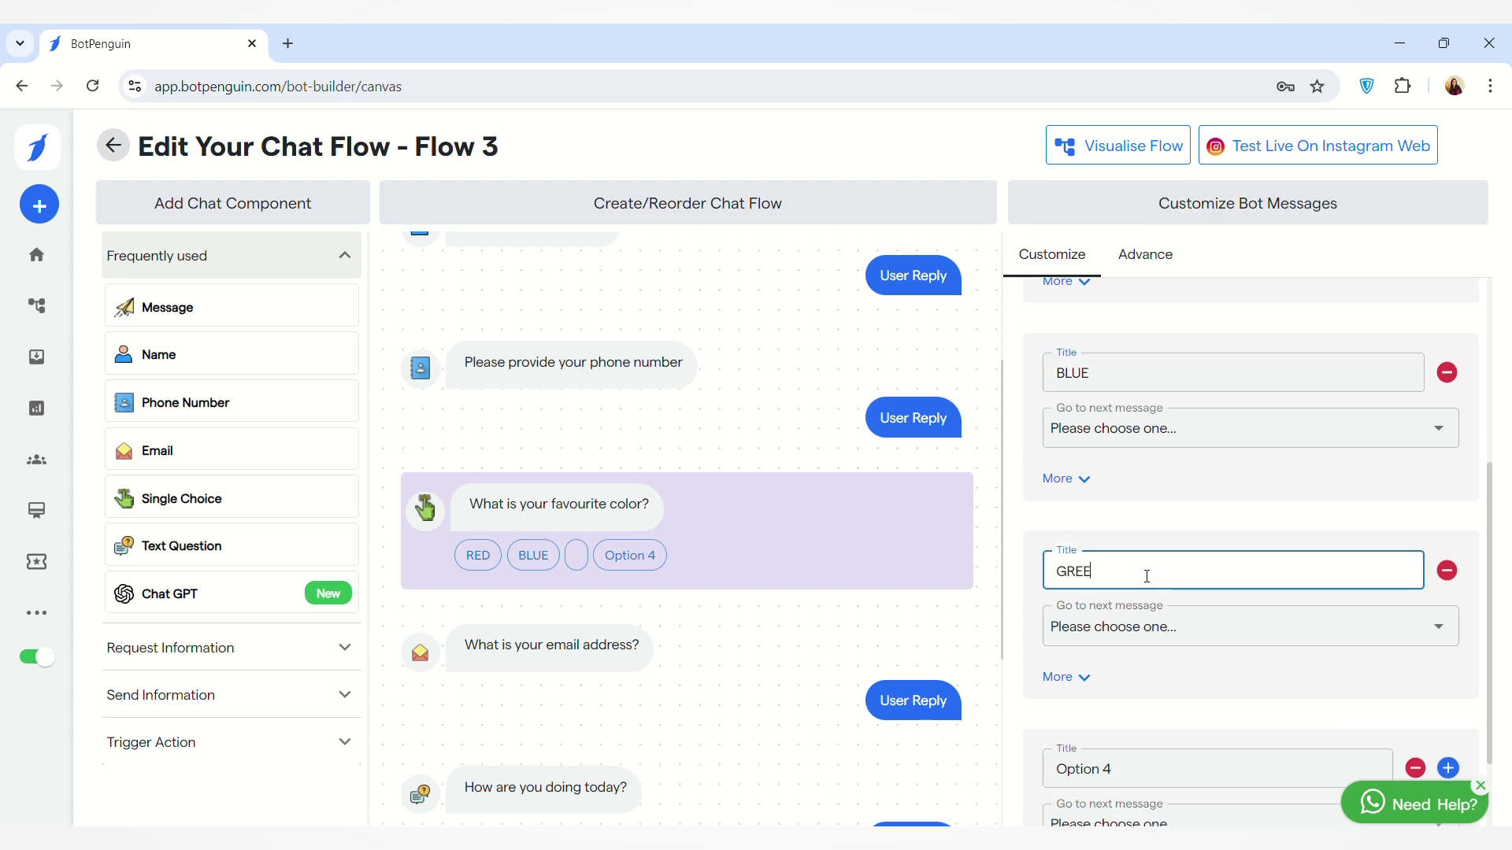
scroll(1147, 576, "down", 2)
left_click(1134, 637)
key("BackSpace")
key("BackSpace")
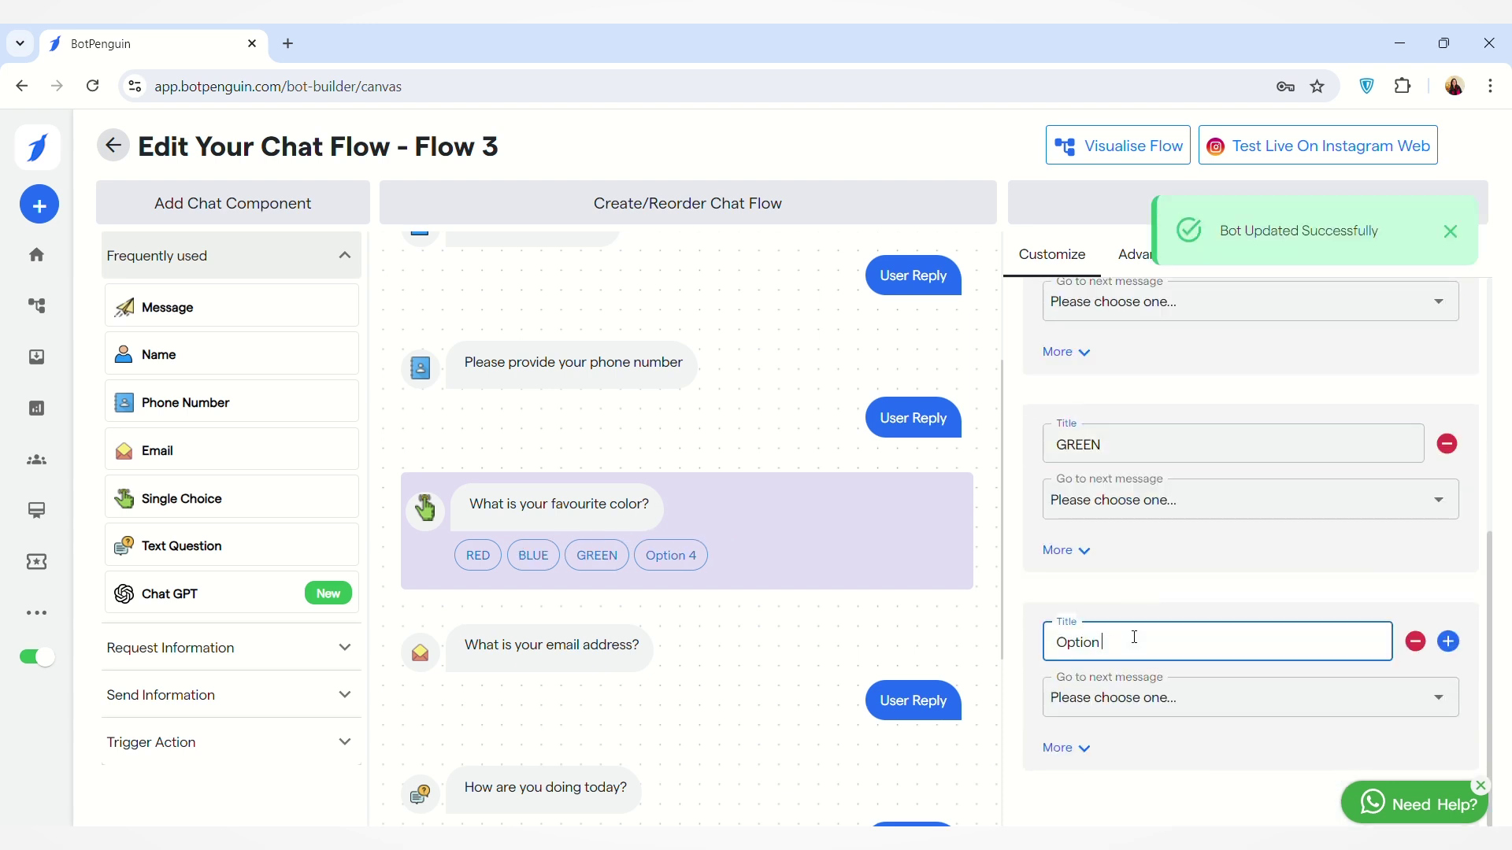
key("BackSpace")
key("BackSpace")
key("BackSpace")
key("BackSpace")
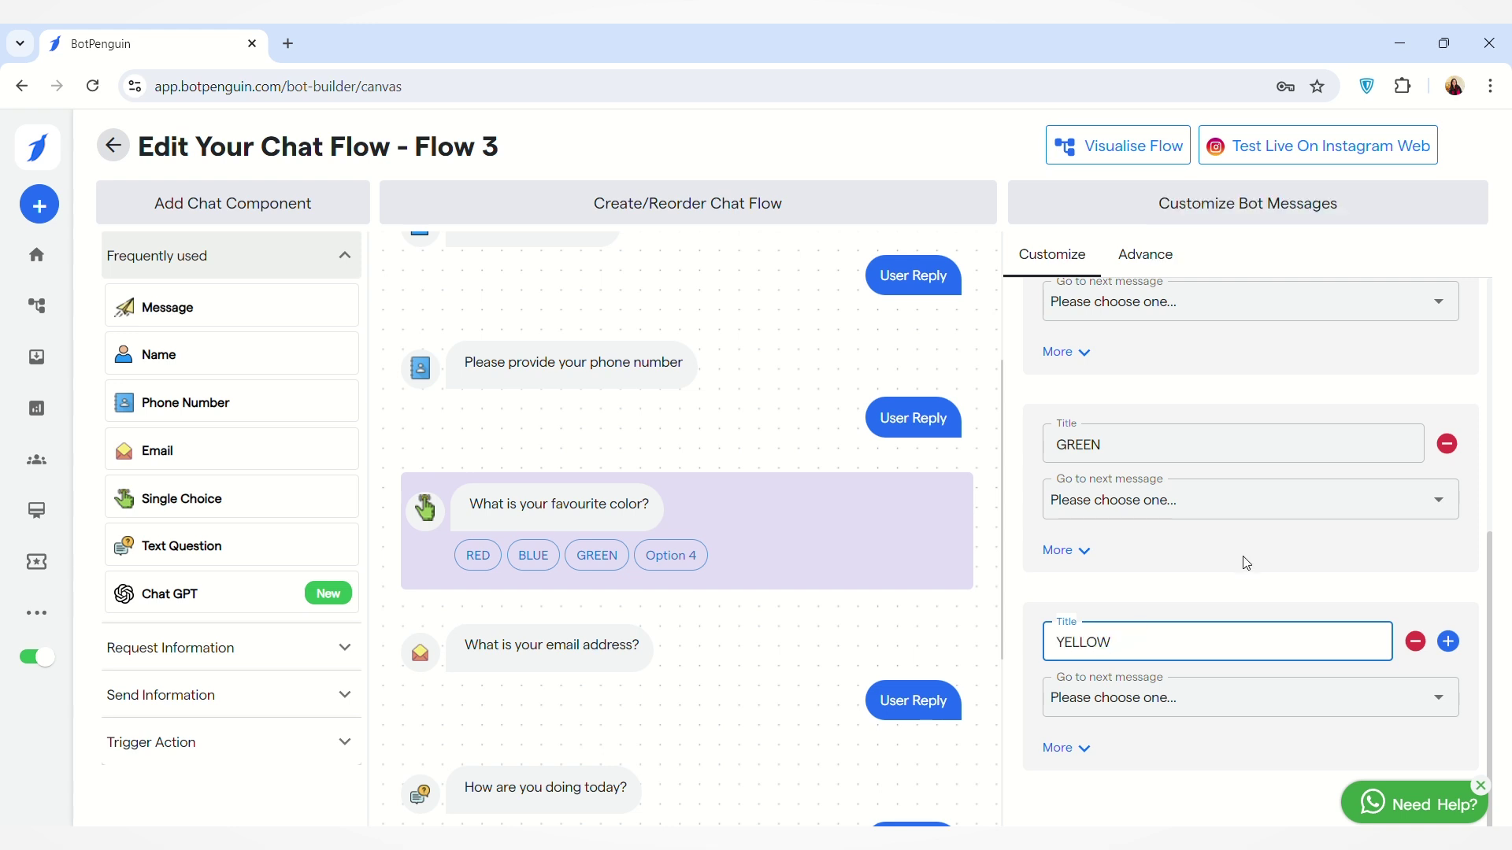
scroll(1246, 563, "up", 6)
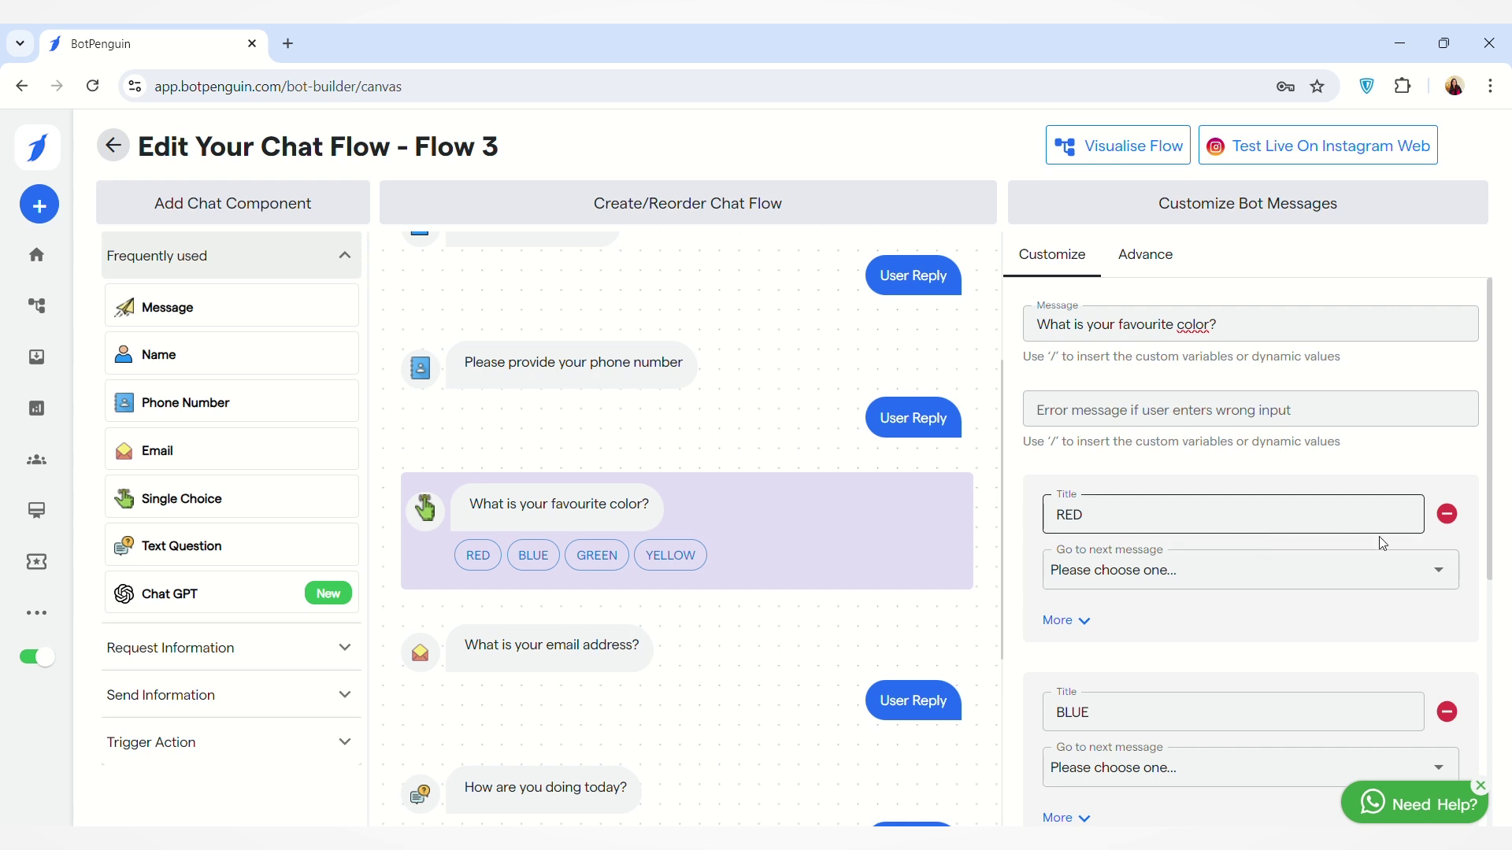
Route RED to 'How are you doing today?' and BLUE to 'Please provide your phone number'.
left_click(1449, 577)
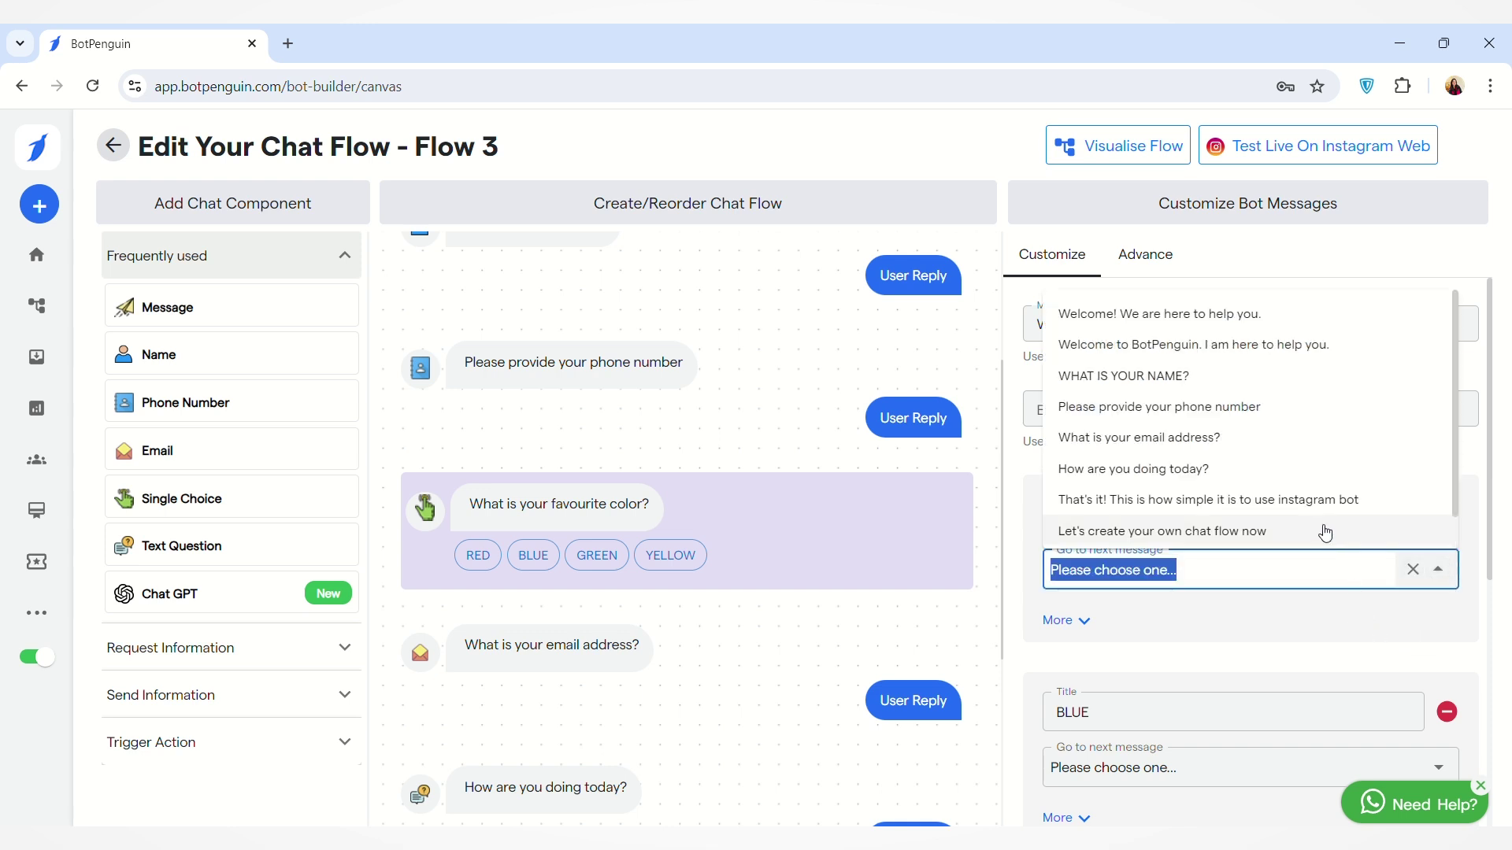
left_click(1286, 472)
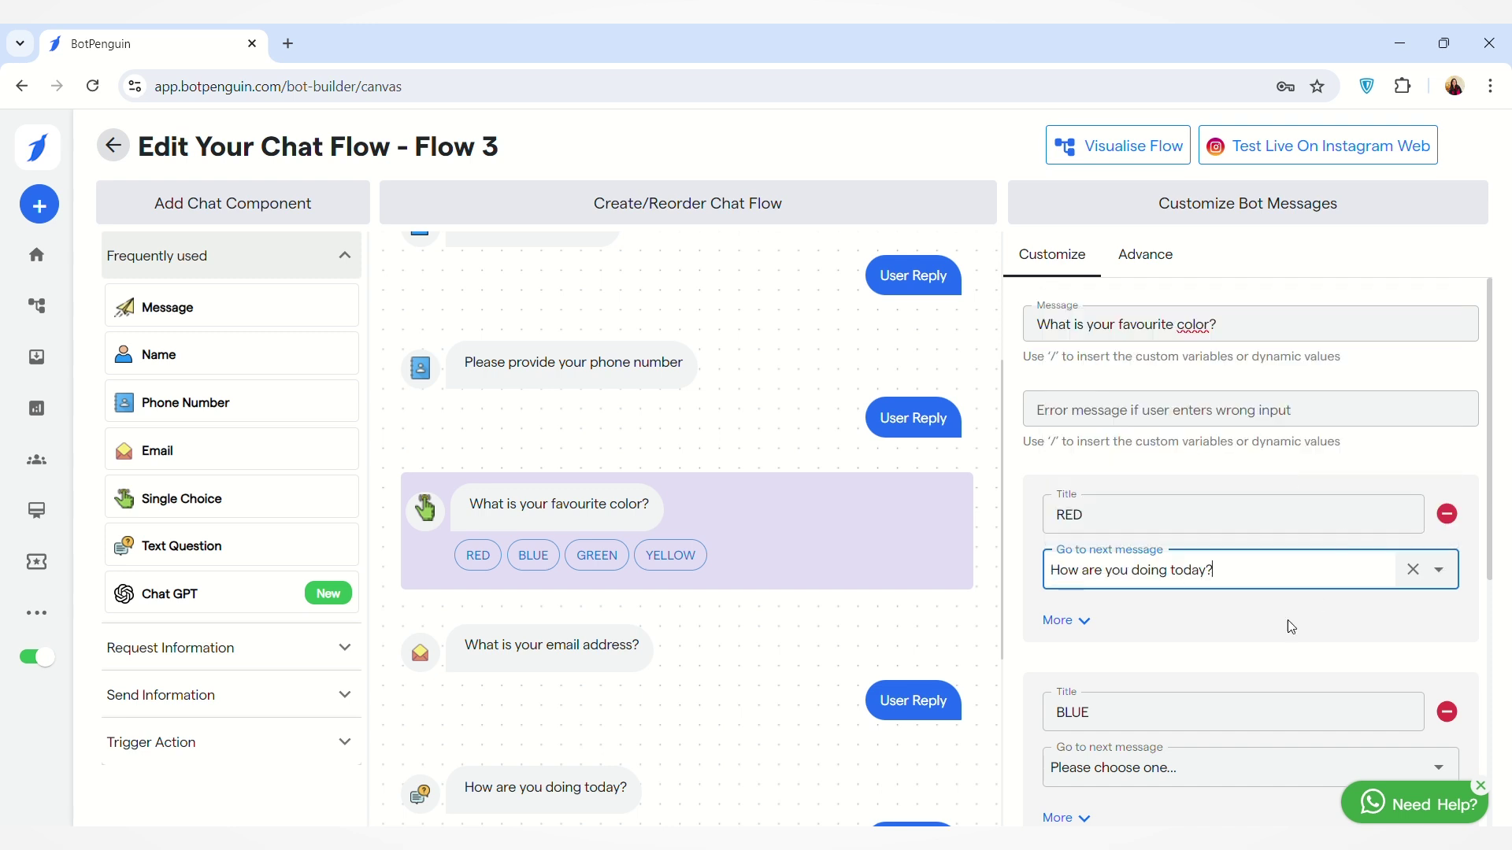
scroll(1245, 658, "down", 2)
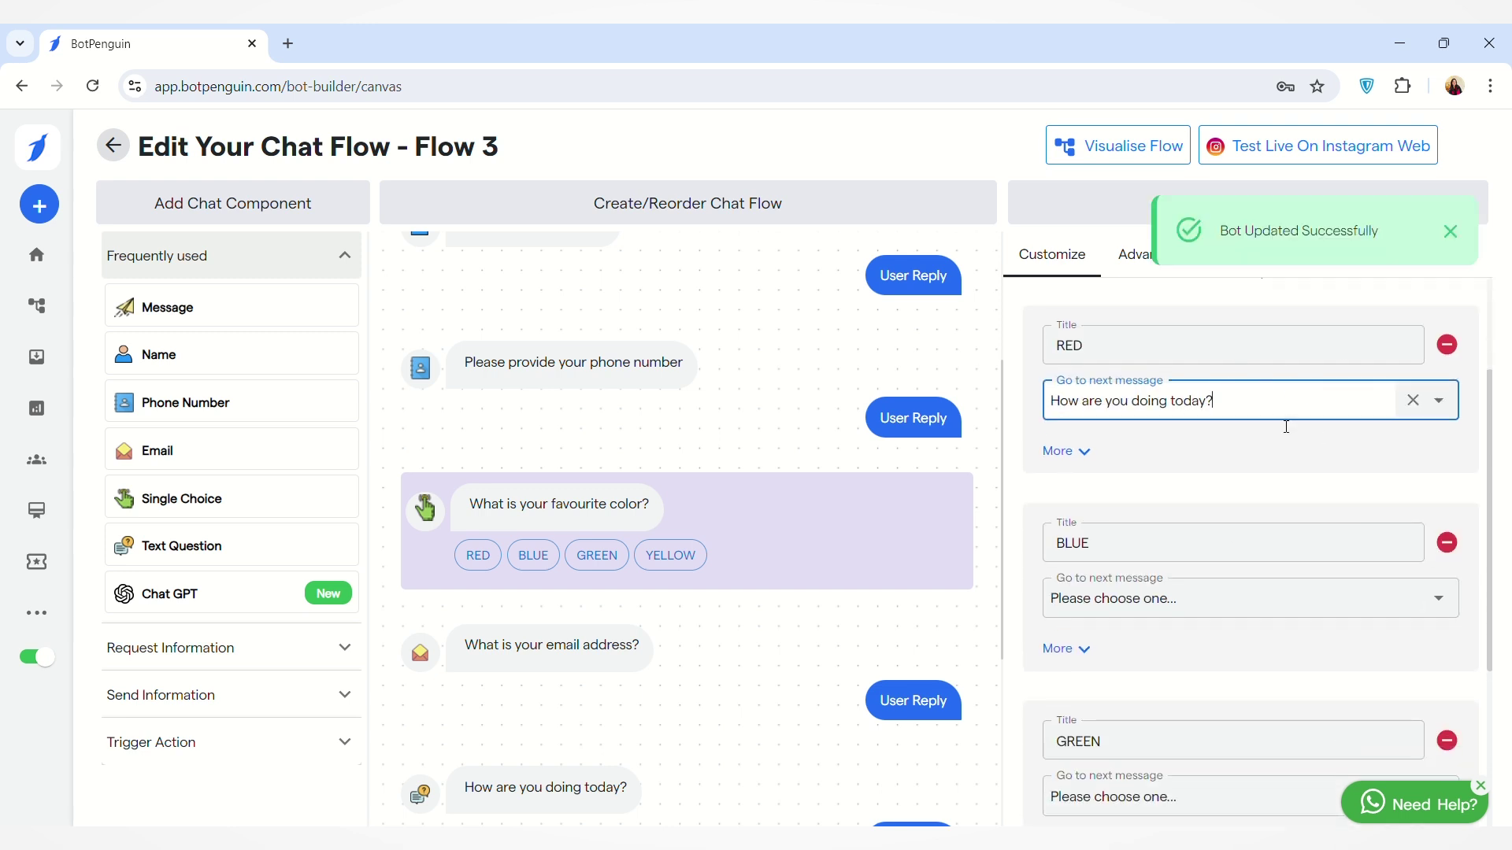
scroll(1292, 511, "down", 1)
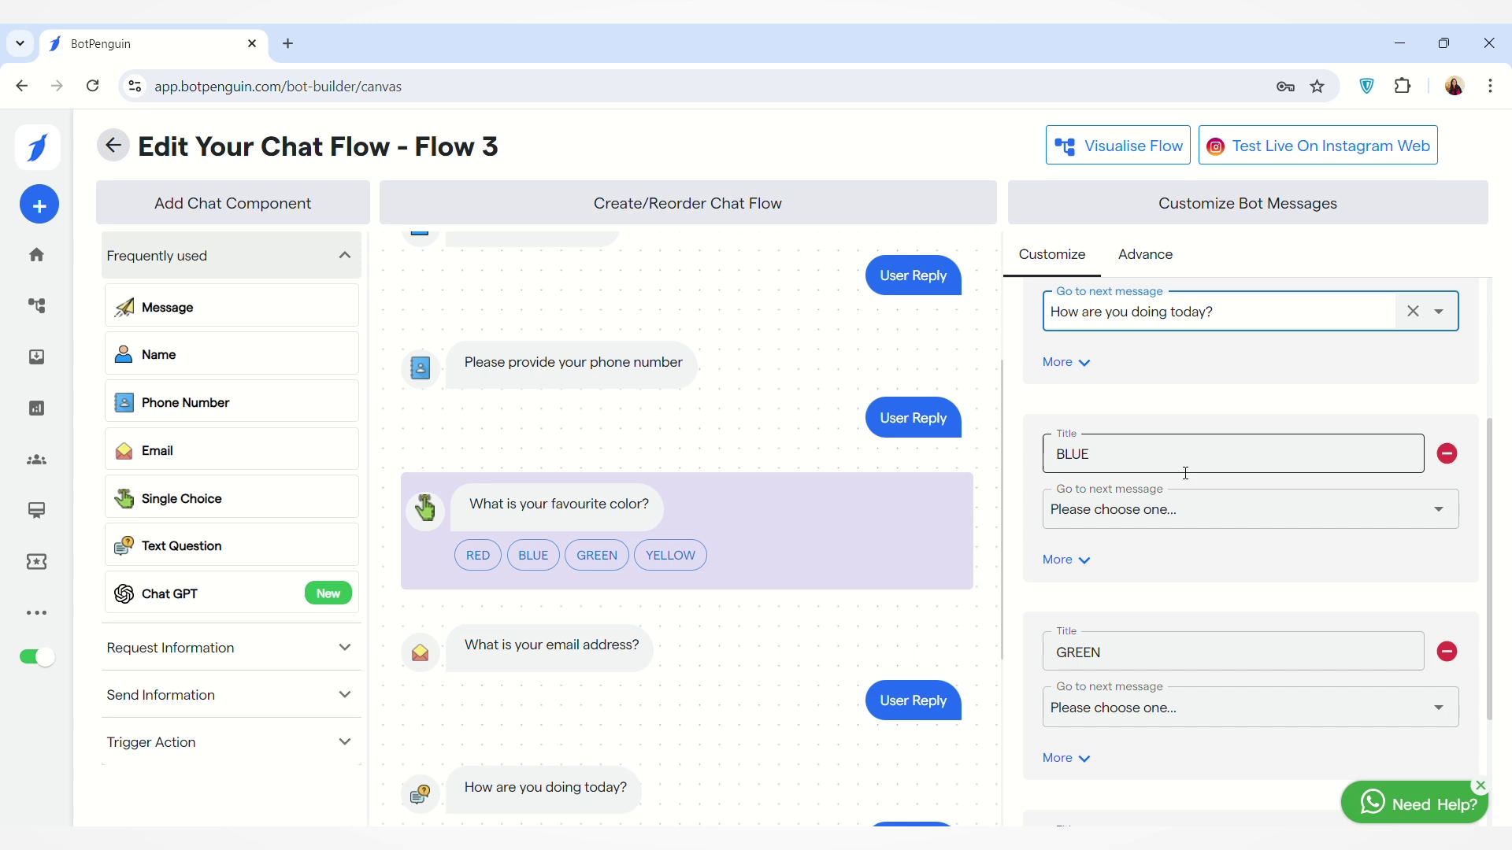
left_click(1448, 523)
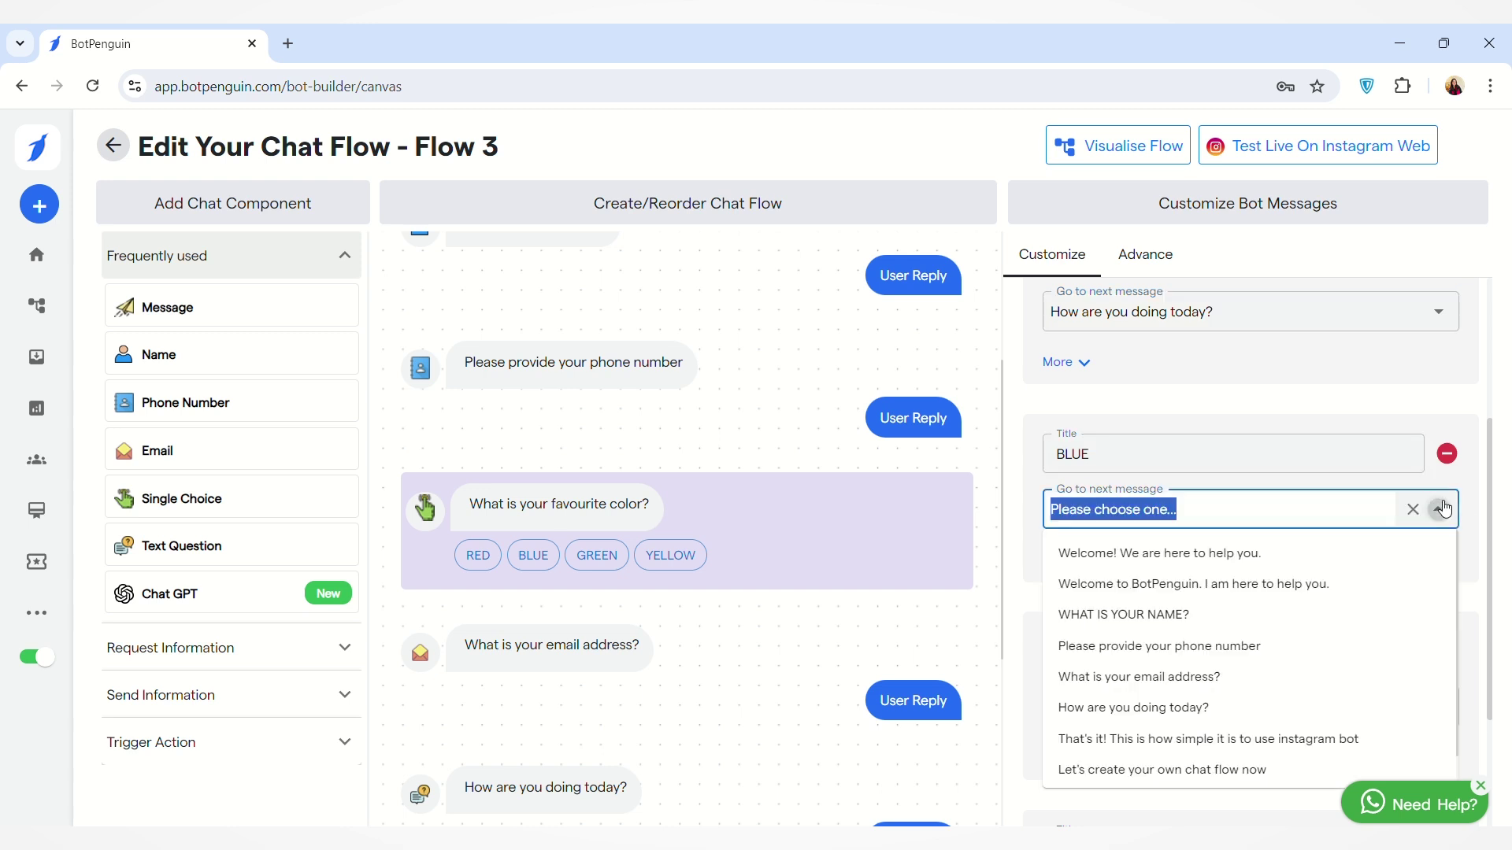
left_click(1303, 646)
scroll(1301, 648, "down", 2)
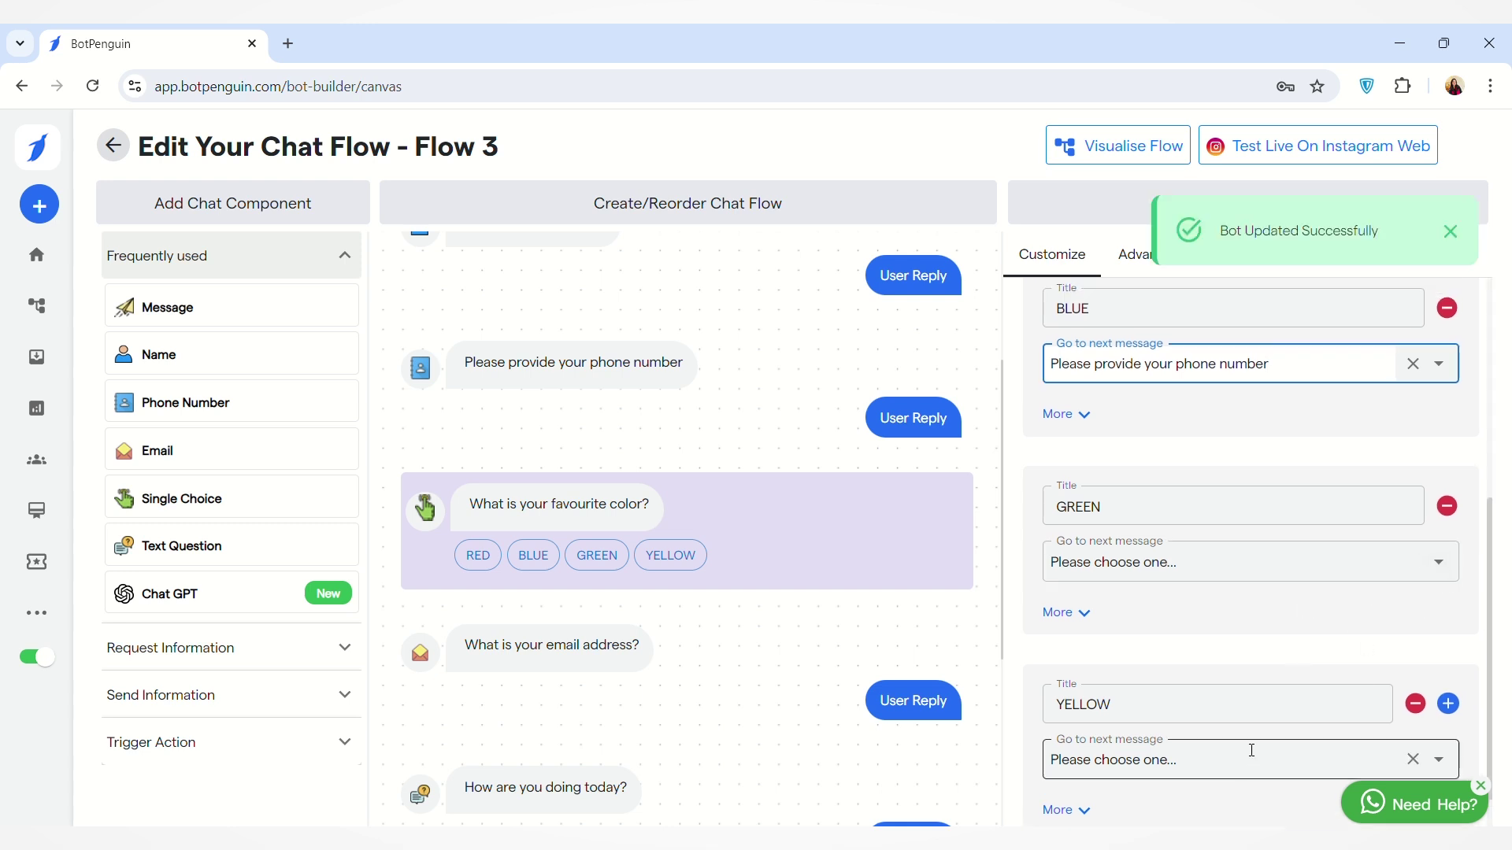
scroll(1252, 750, "down", 1)
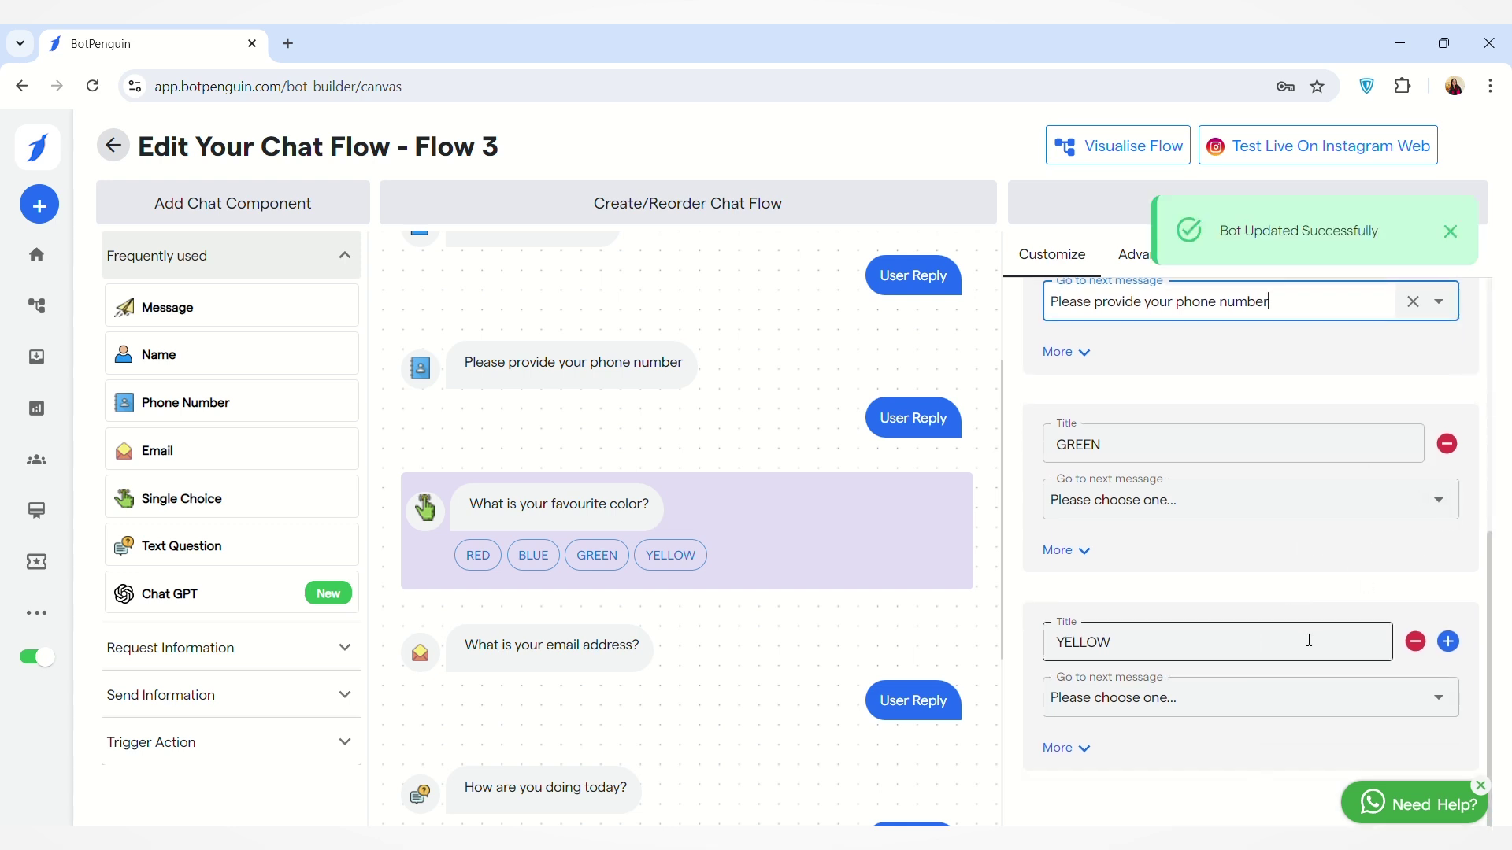
scroll(1309, 639, "up", 5)
scroll(1260, 618, "down", 2)
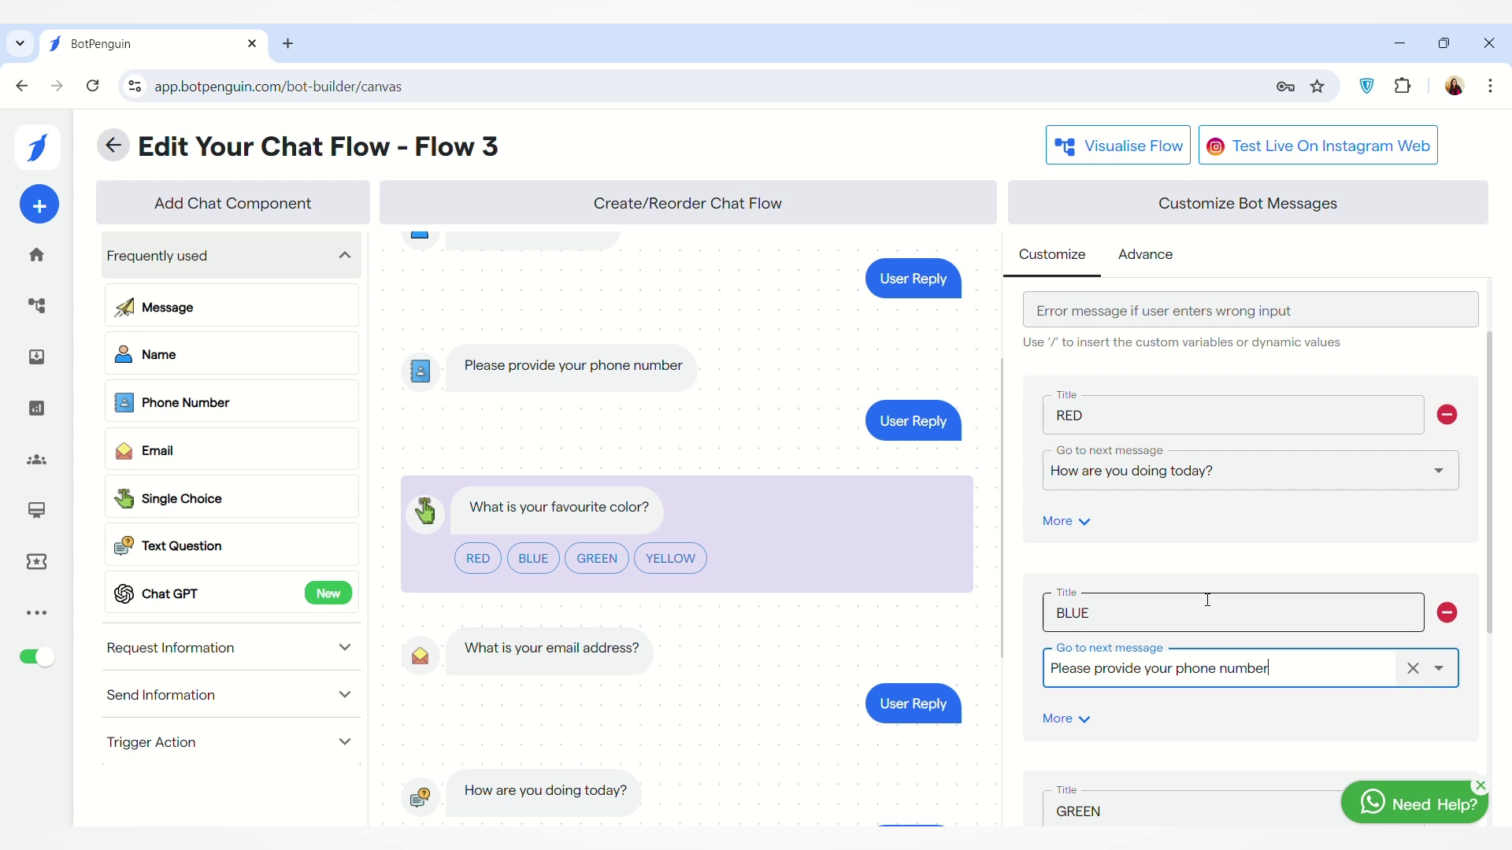
scroll(1208, 600, "down", 2)
scroll(1205, 598, "up", 4)
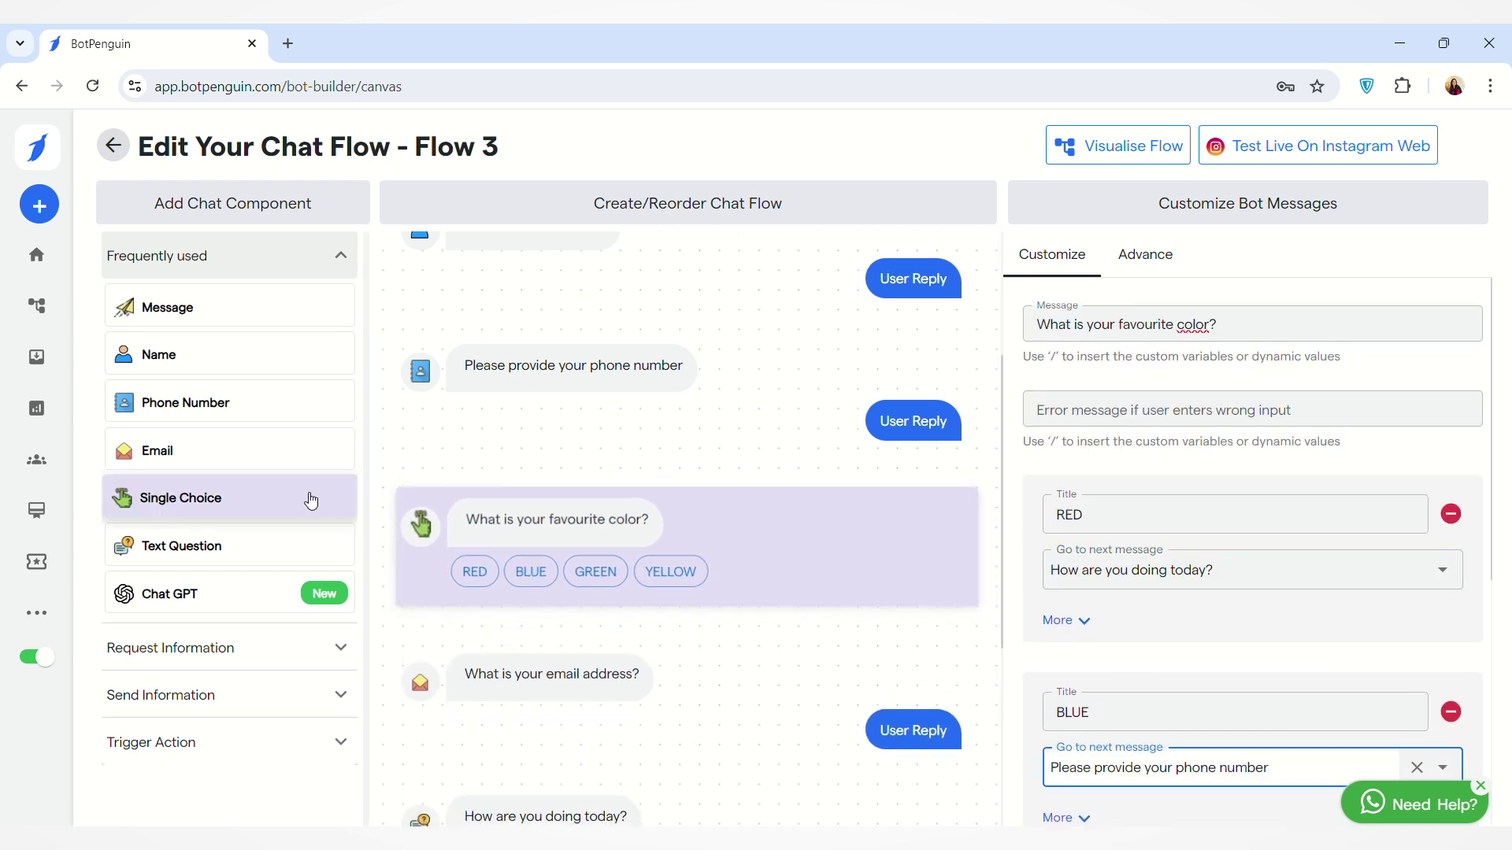
Add a Text Question and a ChatGPT step that continues to 'What is your email address?'.
left_click(283, 550)
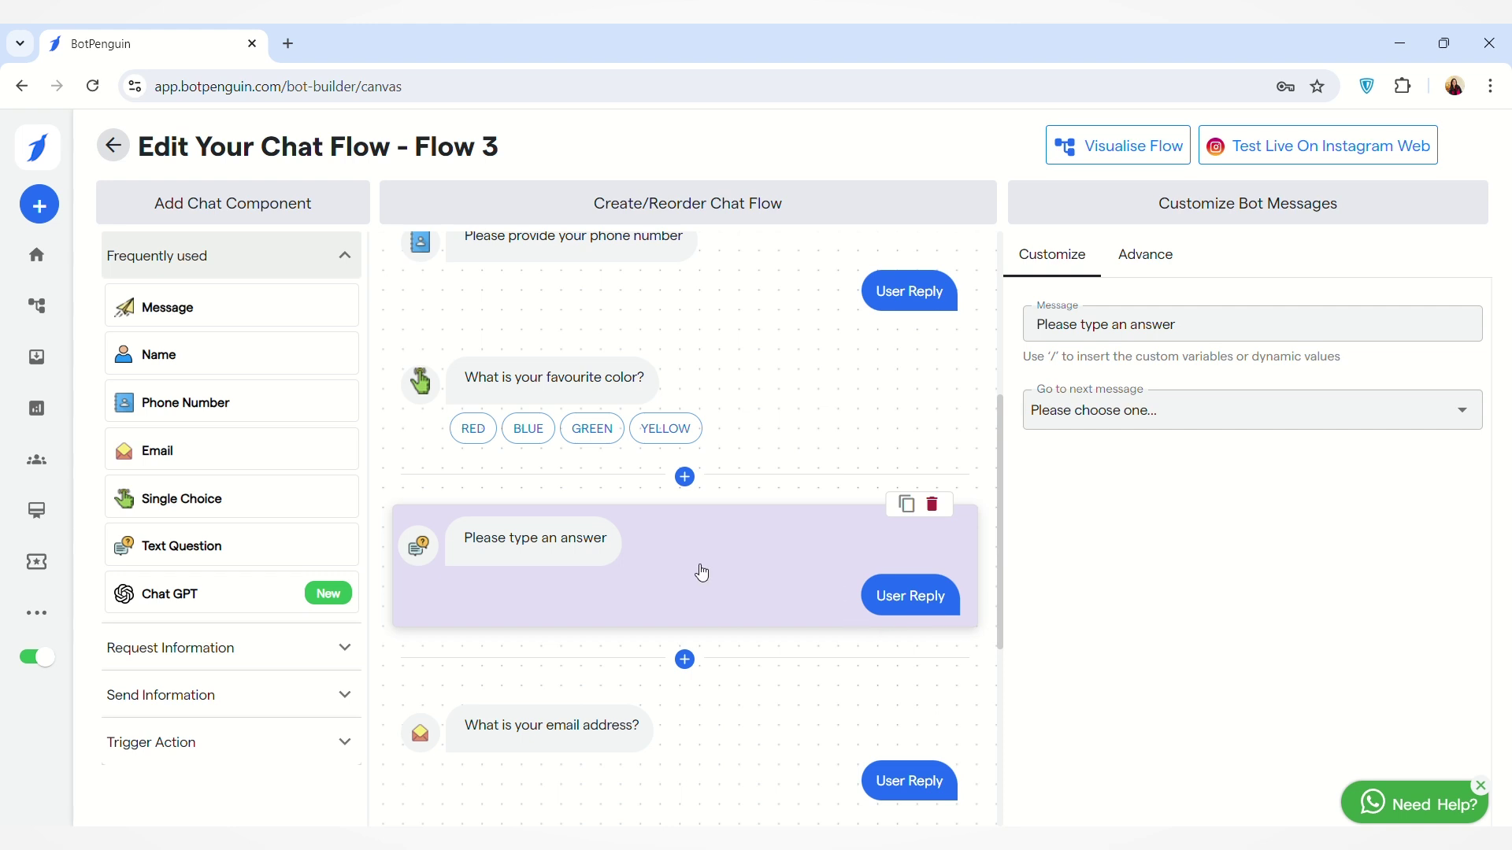
left_click(278, 596)
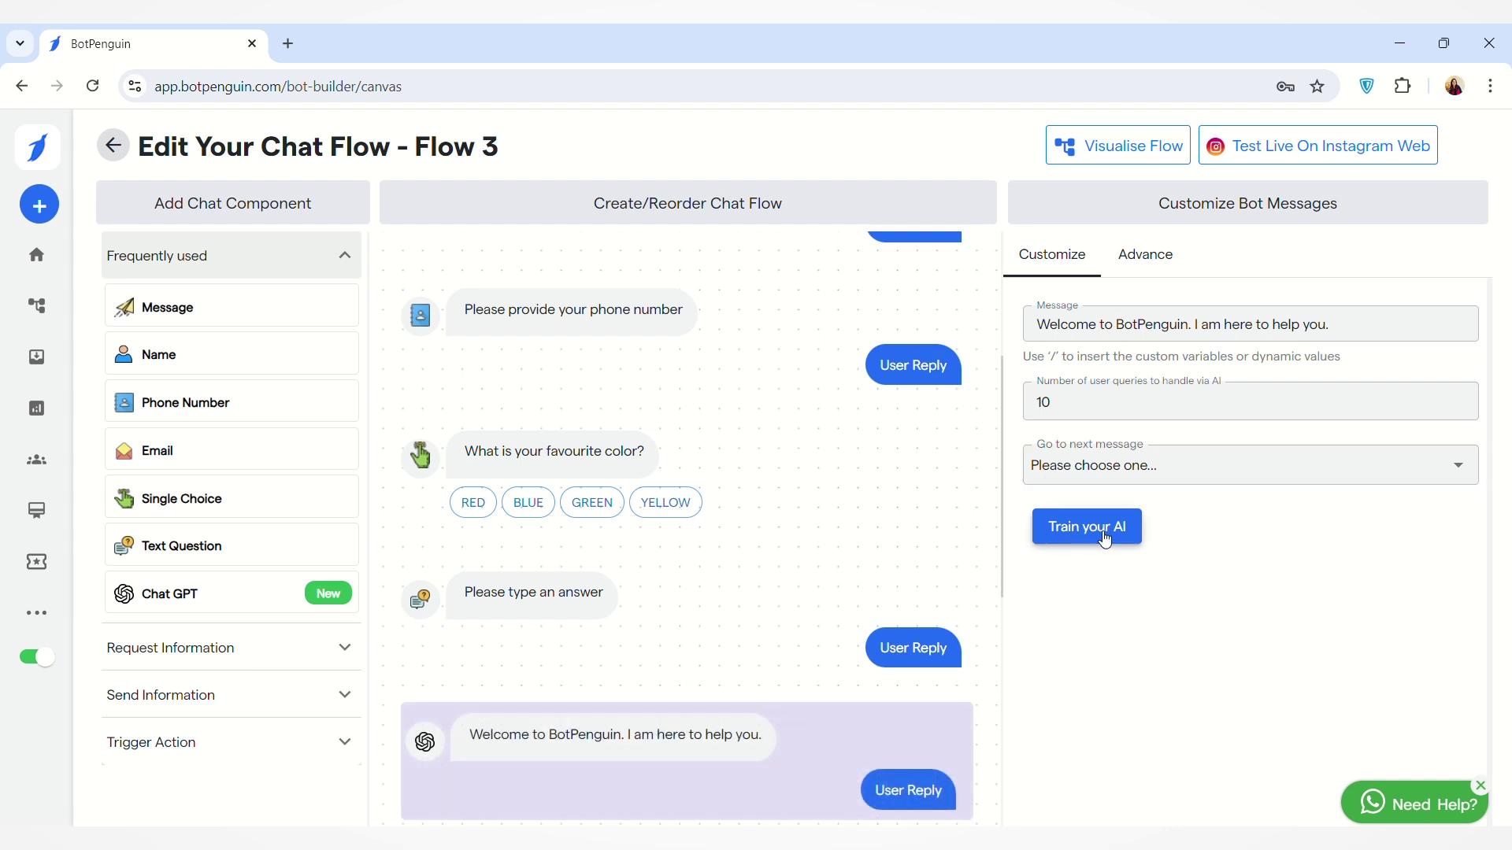
scroll(749, 544, "down", 3)
left_click(1469, 470)
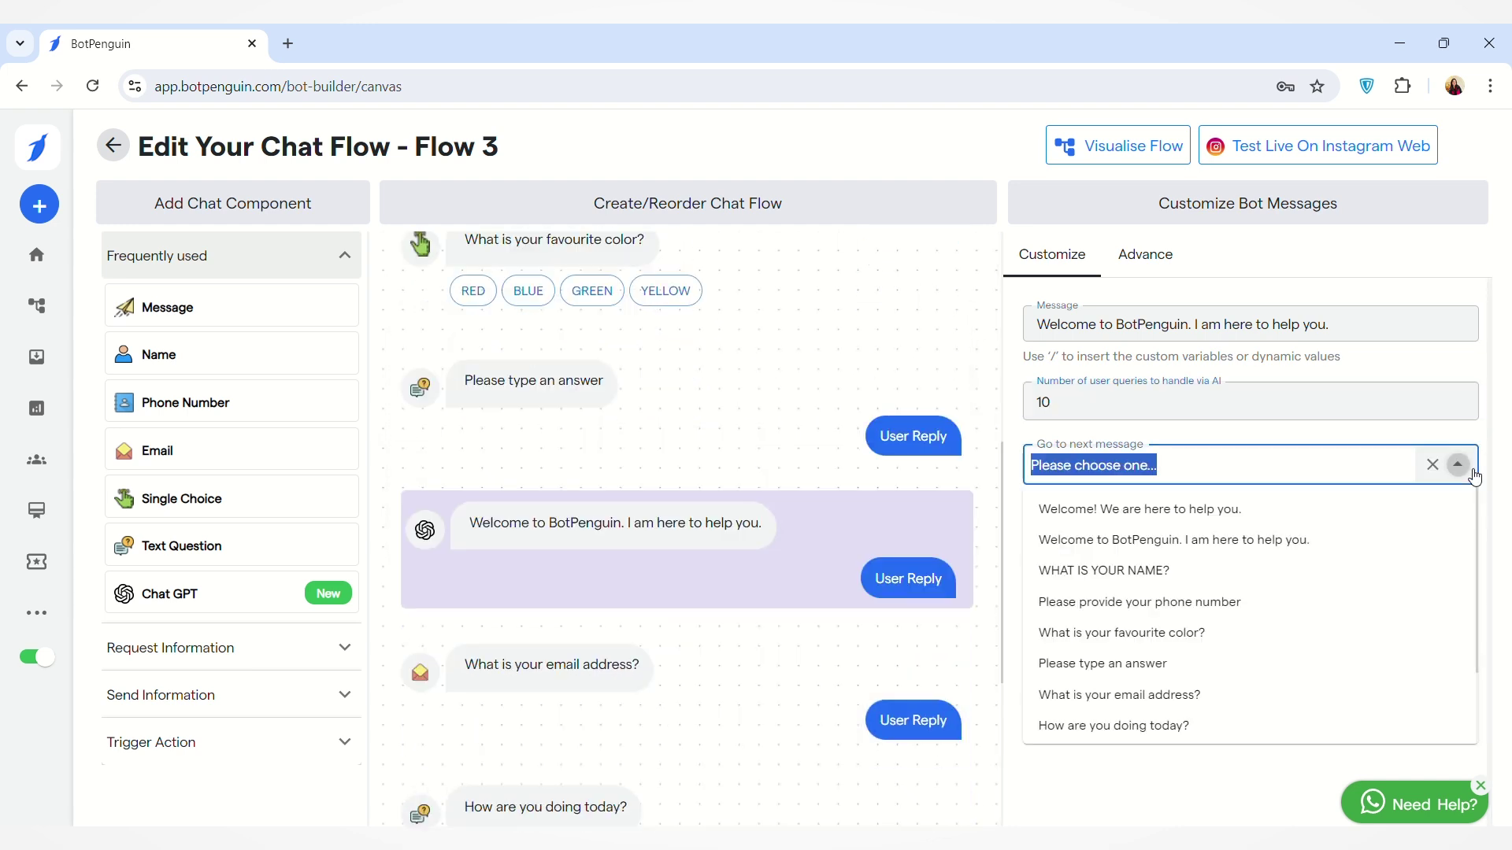
left_click(1213, 694)
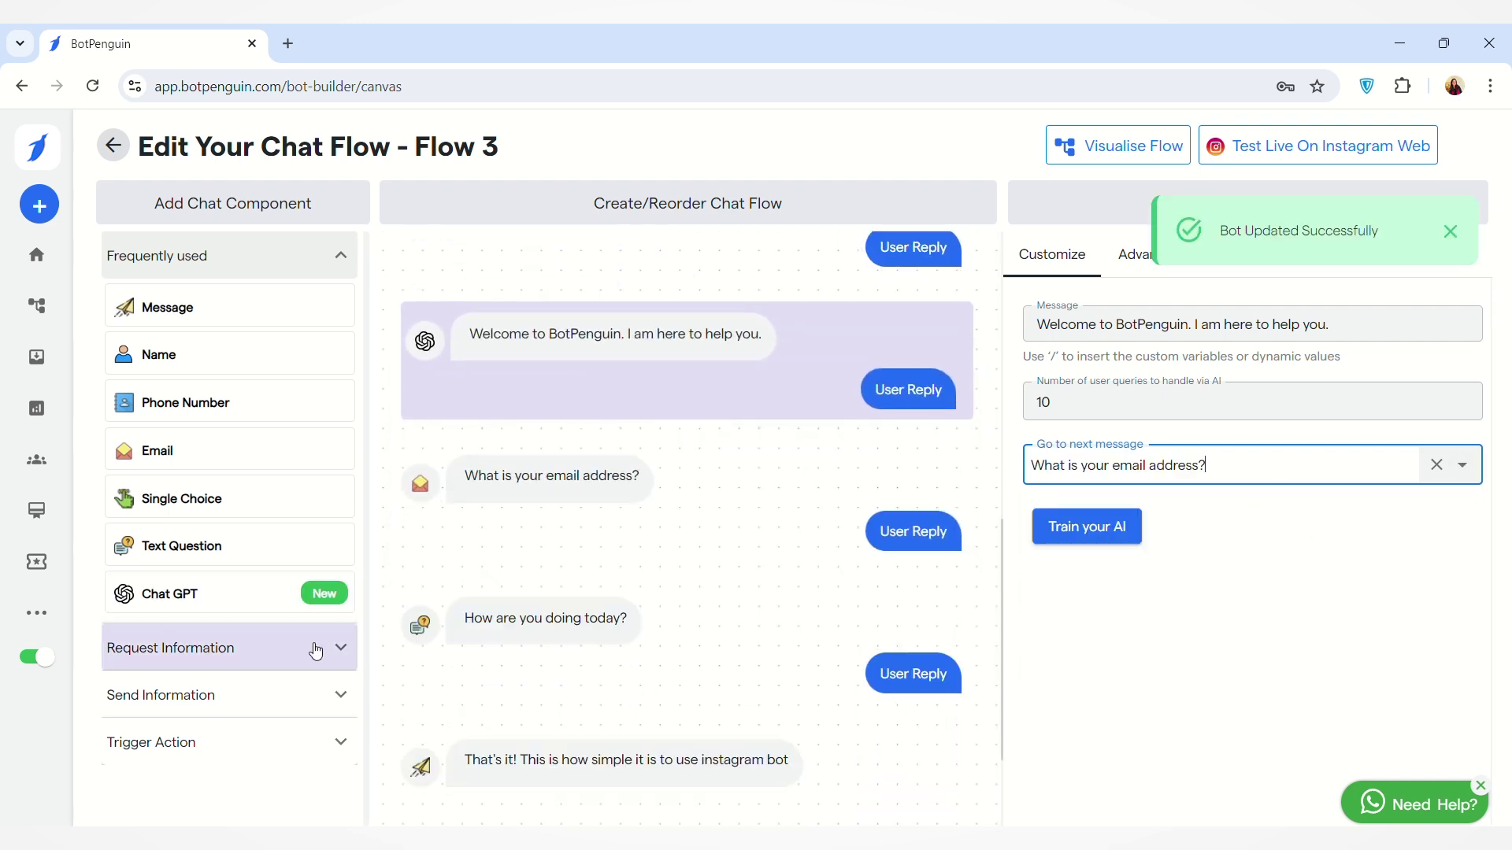
left_click(316, 652)
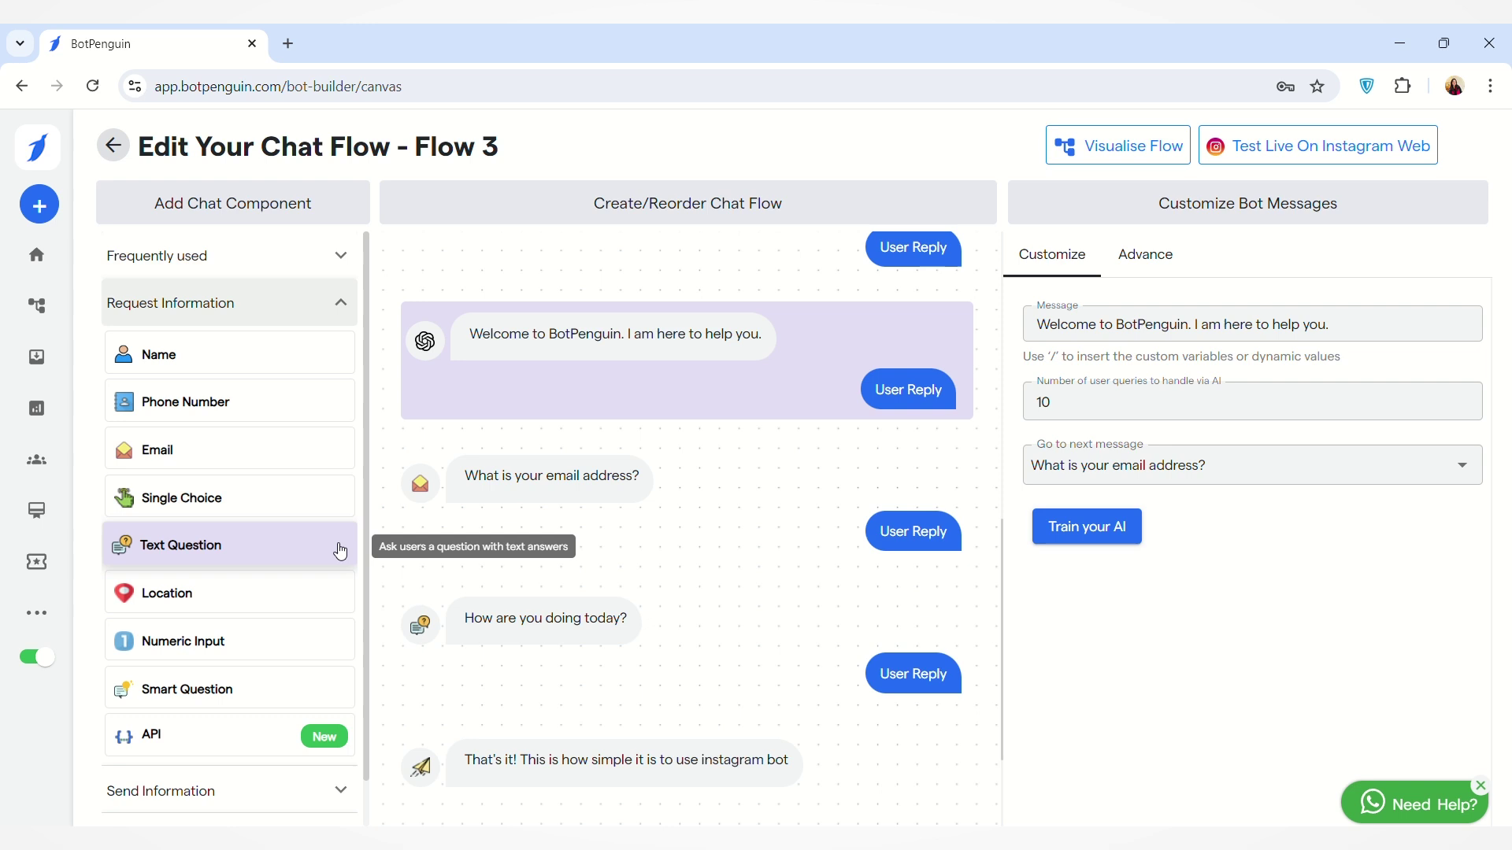
Append Location, Numeric Input ('# Input a number') and Smart Question components to Flow 3.
scroll(339, 549, "down", 1)
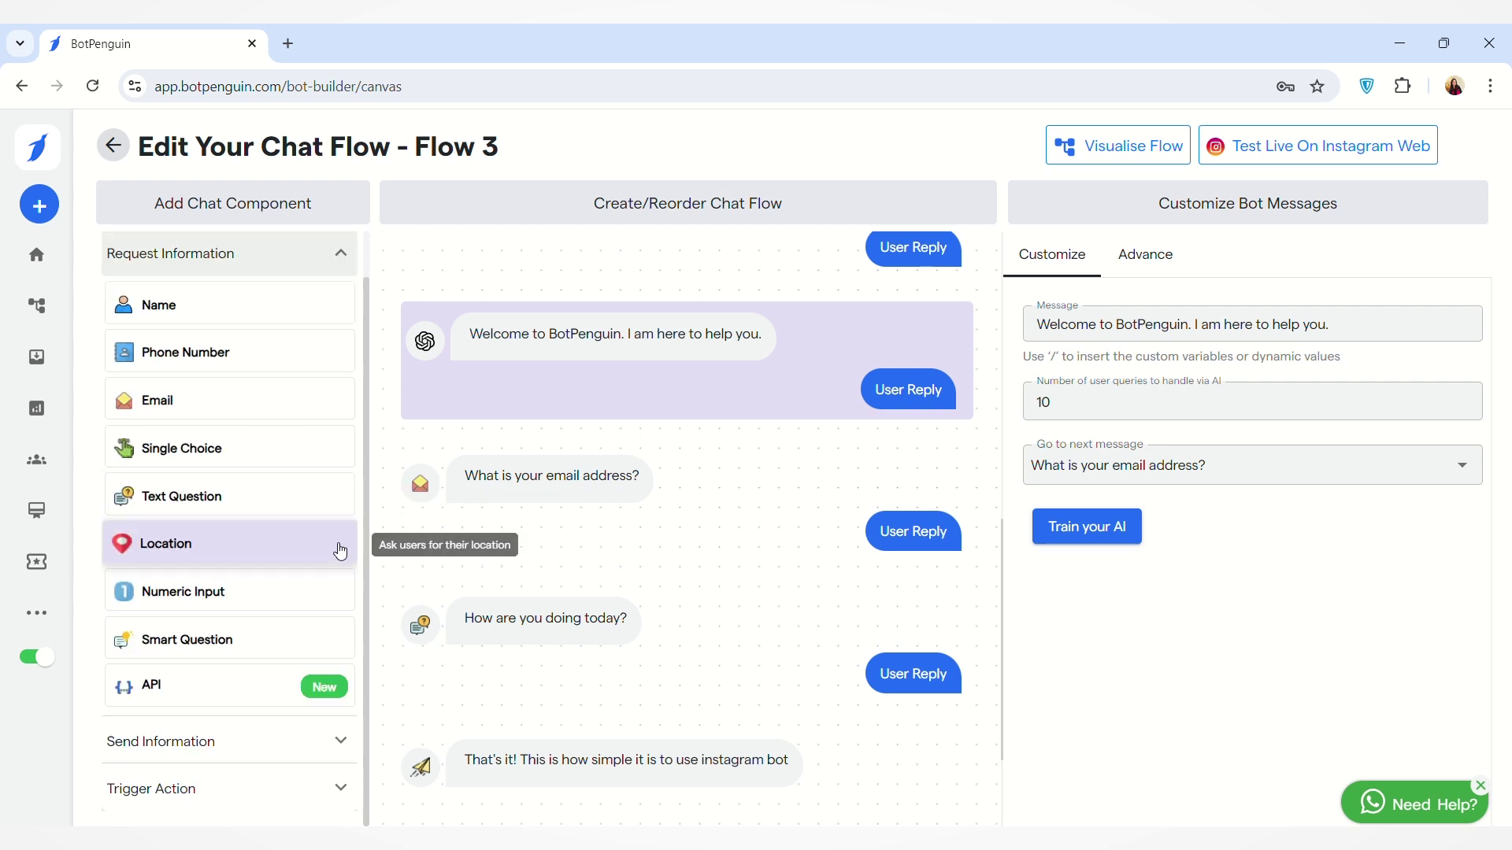
left_click(340, 550)
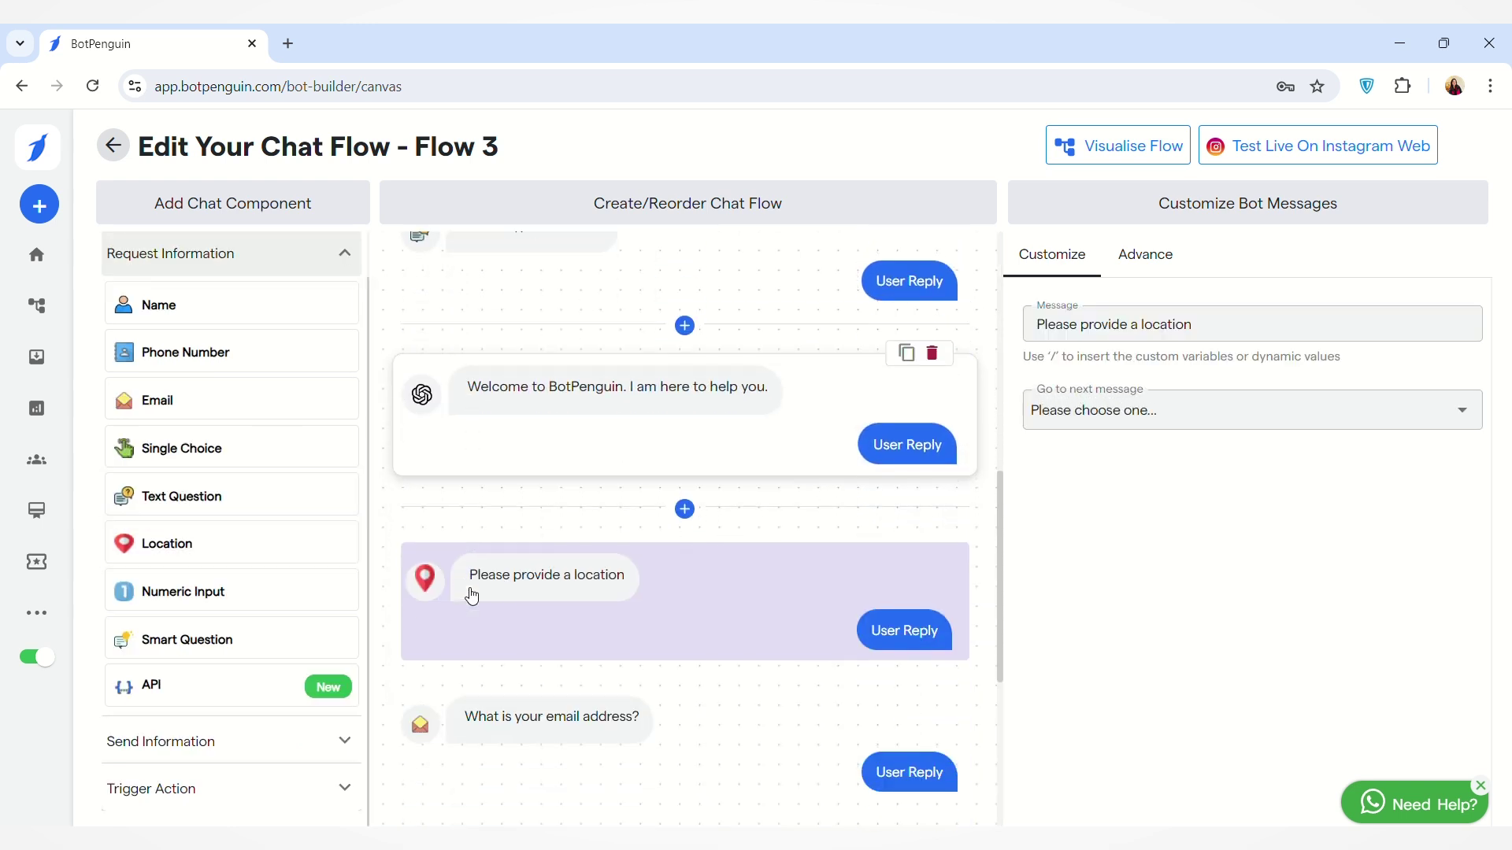
left_click(298, 594)
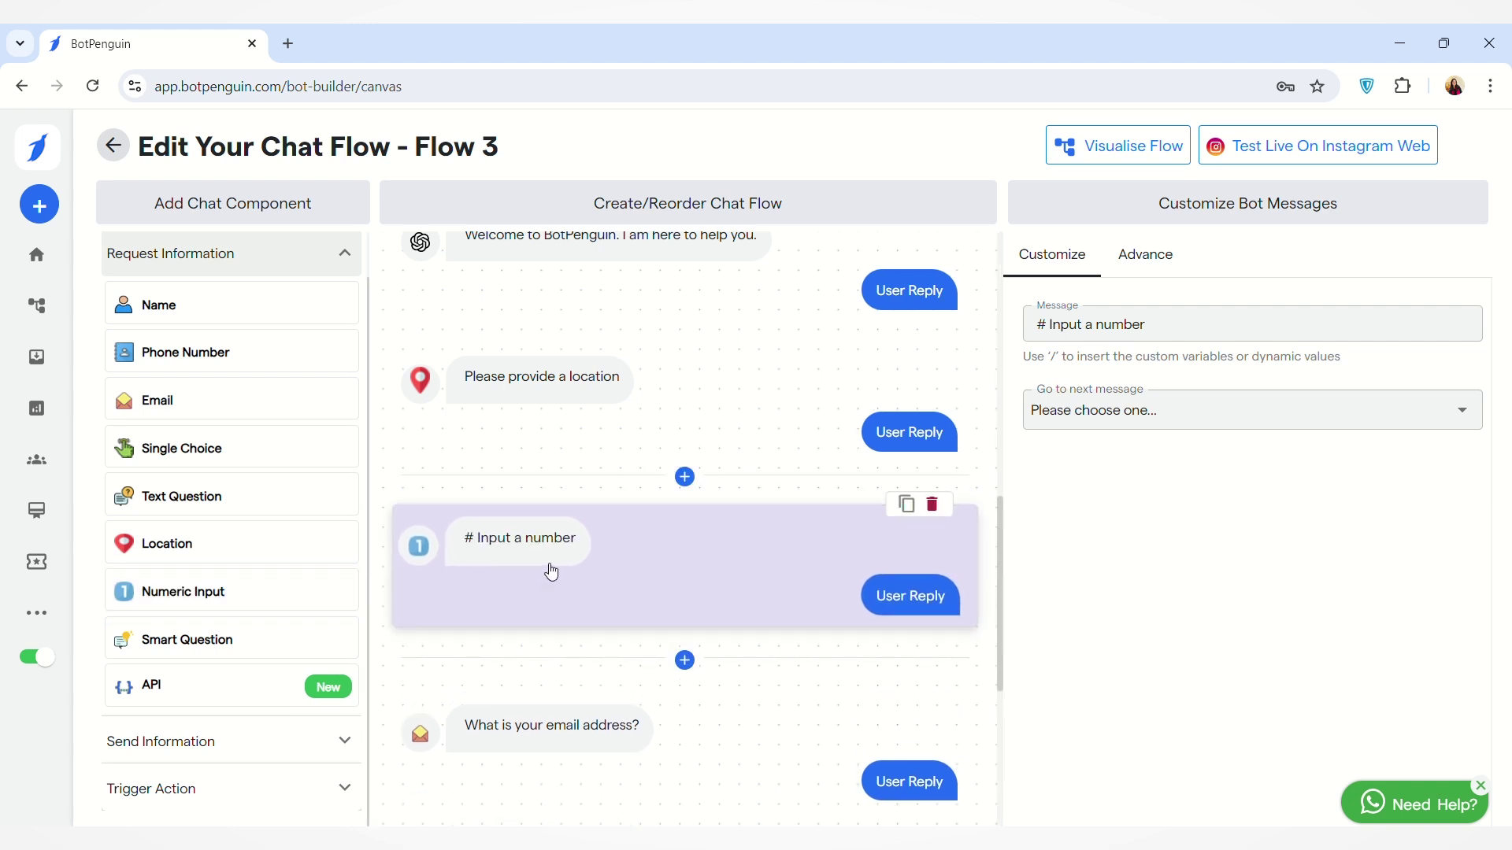
scroll(685, 587, "down", 2)
left_click(293, 644)
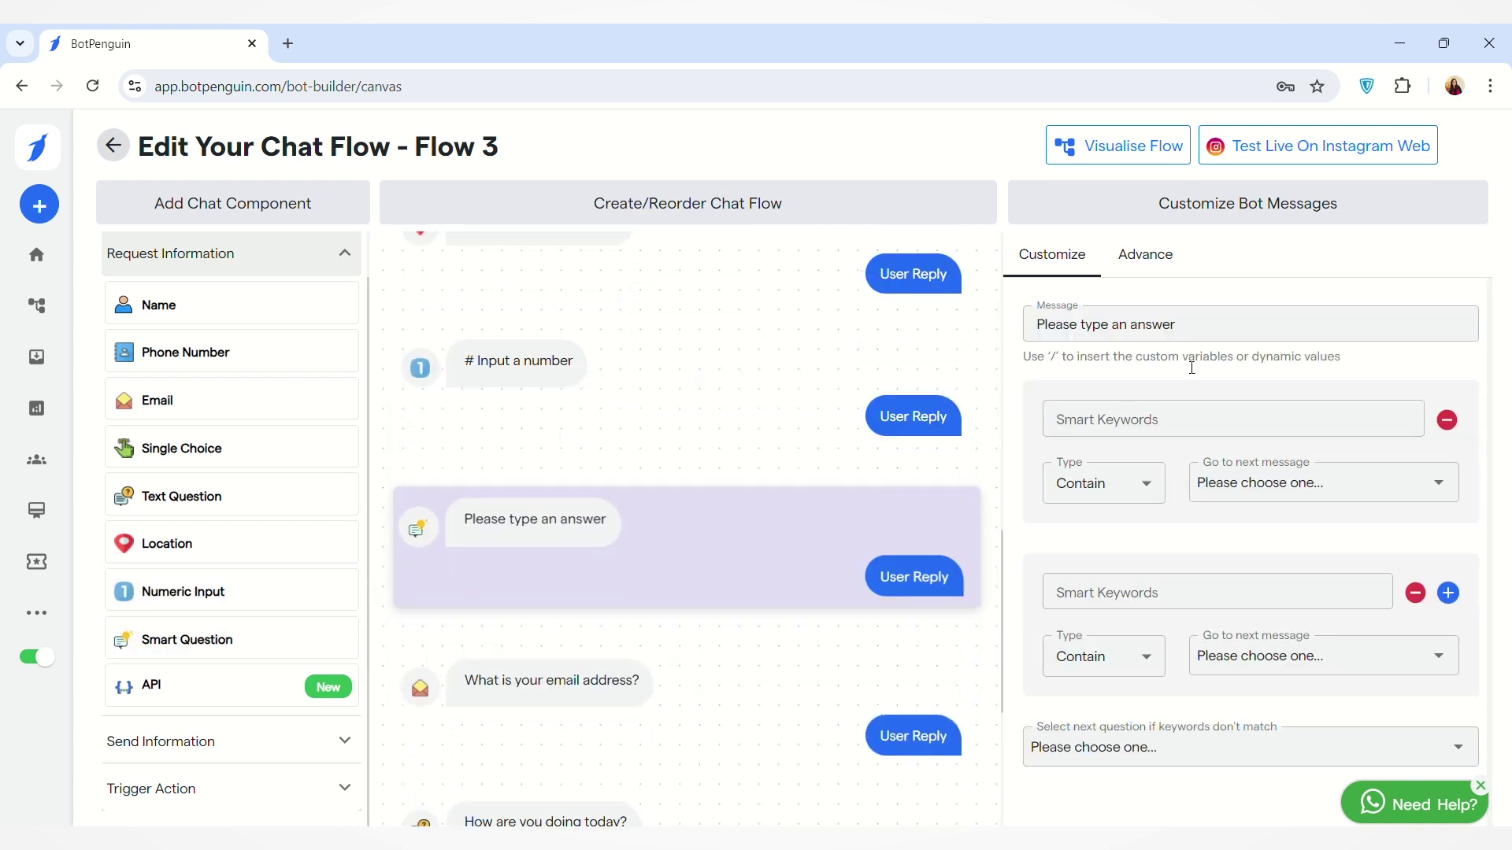
Route smart keyword '0' to 'Please provide a location', then add an API step.
left_click(1194, 420)
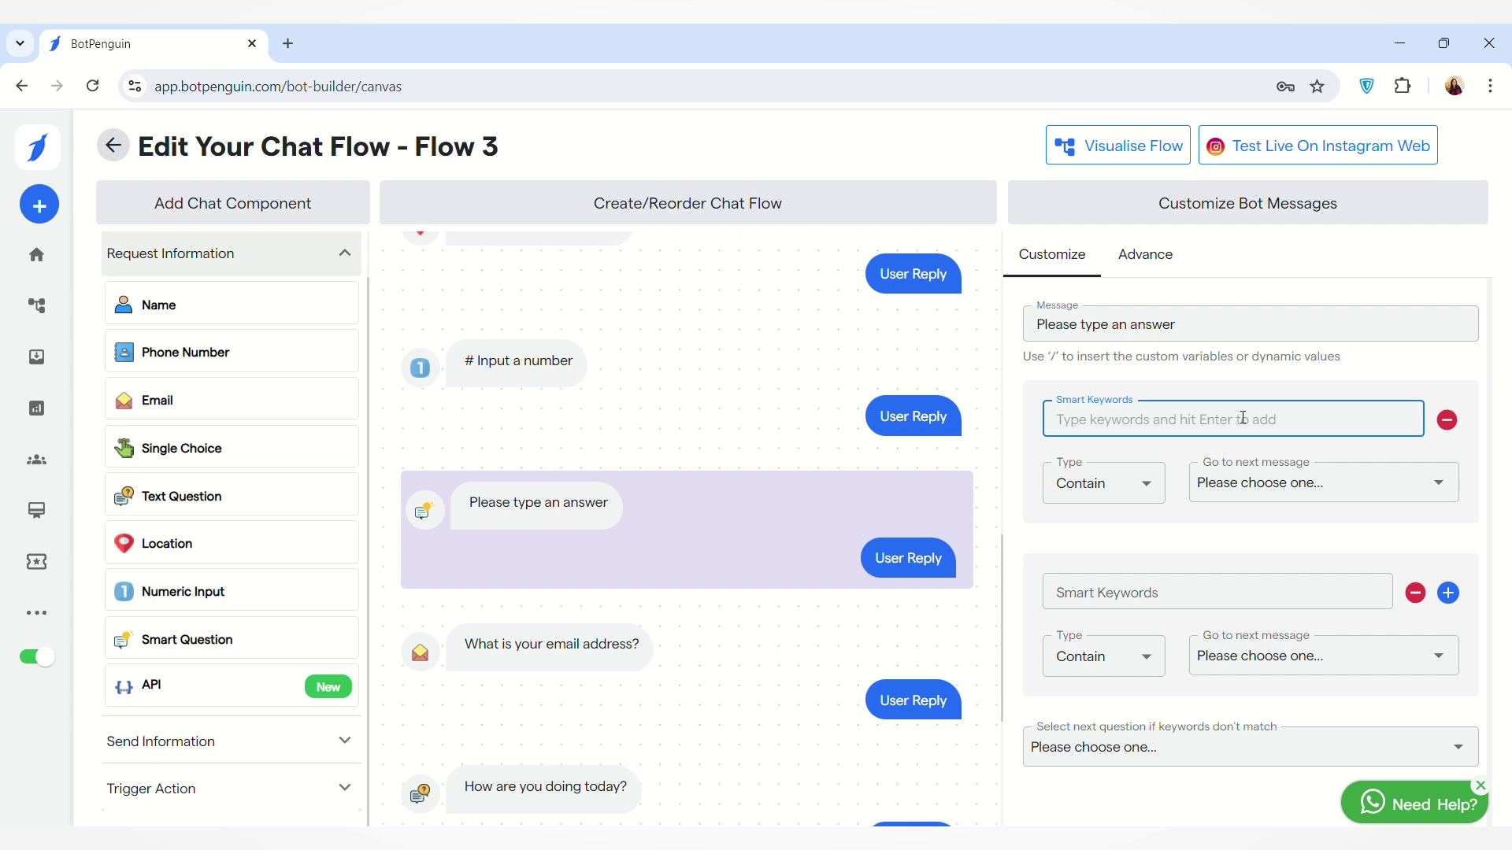
type("0")
left_click(1438, 482)
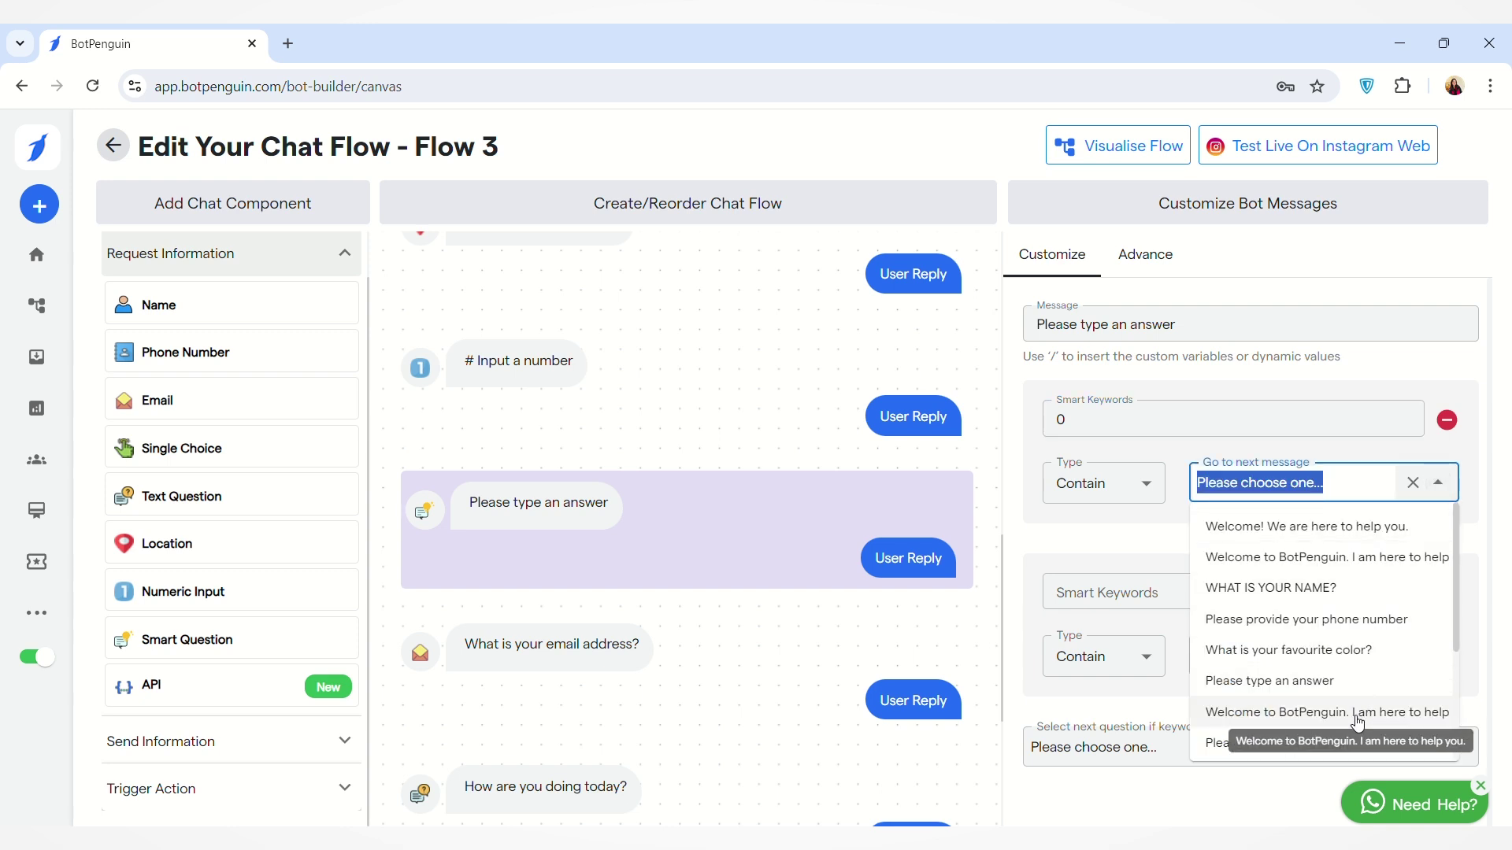
left_click(1338, 743)
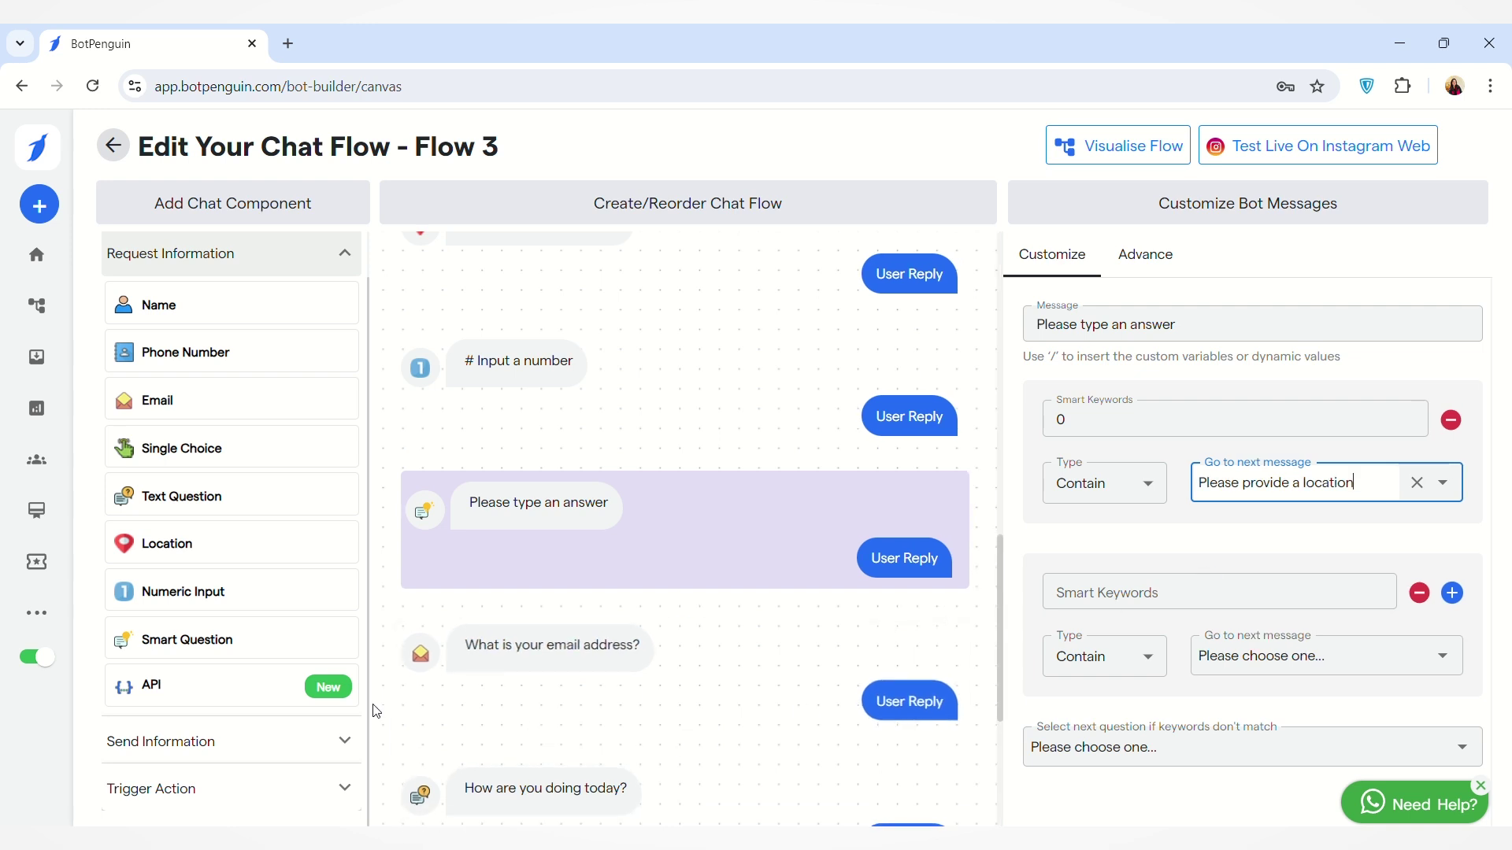
left_click(277, 693)
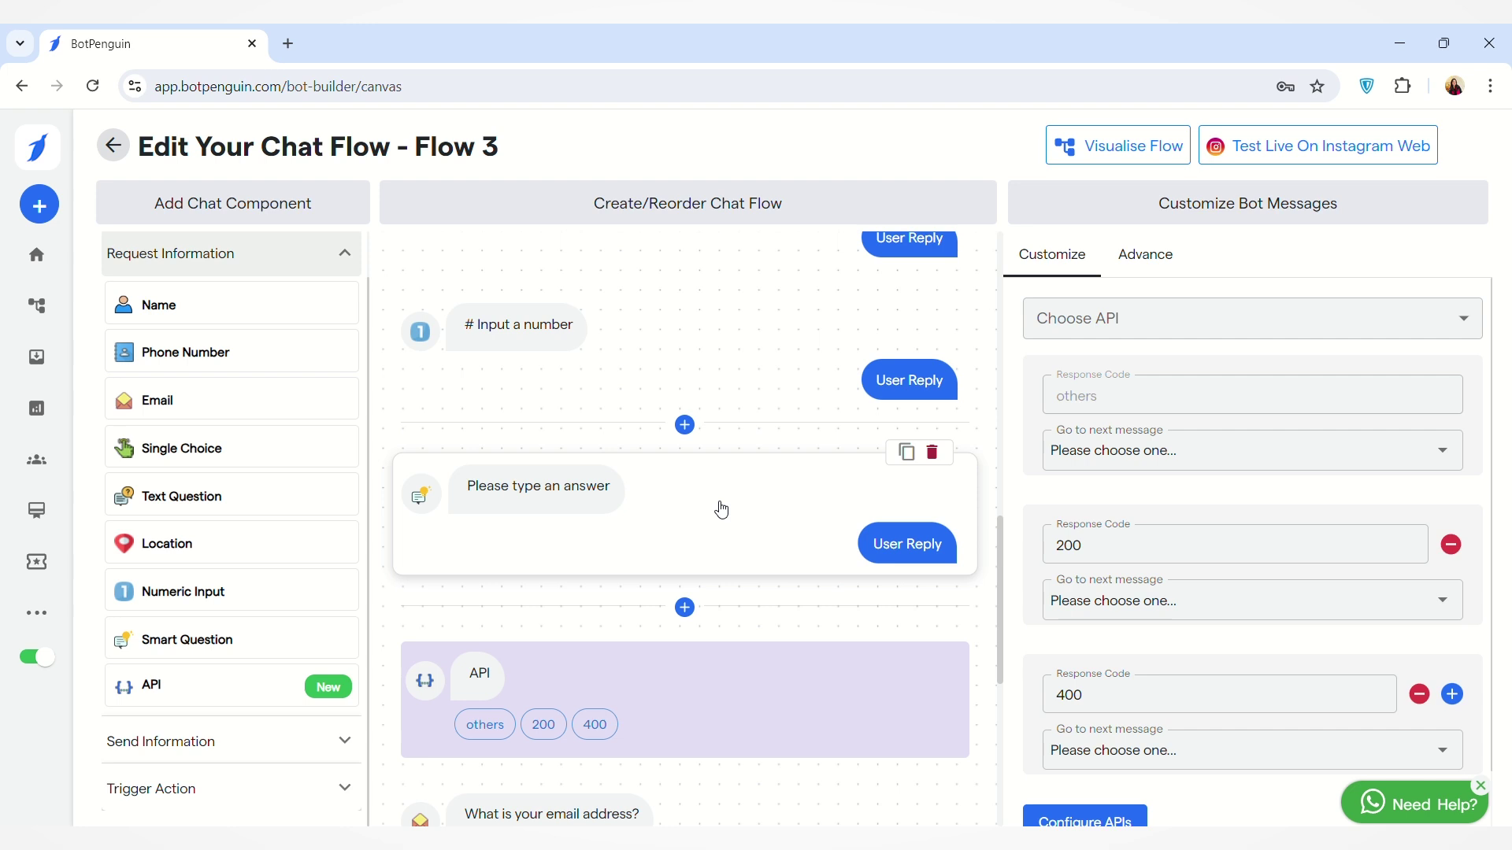
scroll(1227, 708, "down", 2)
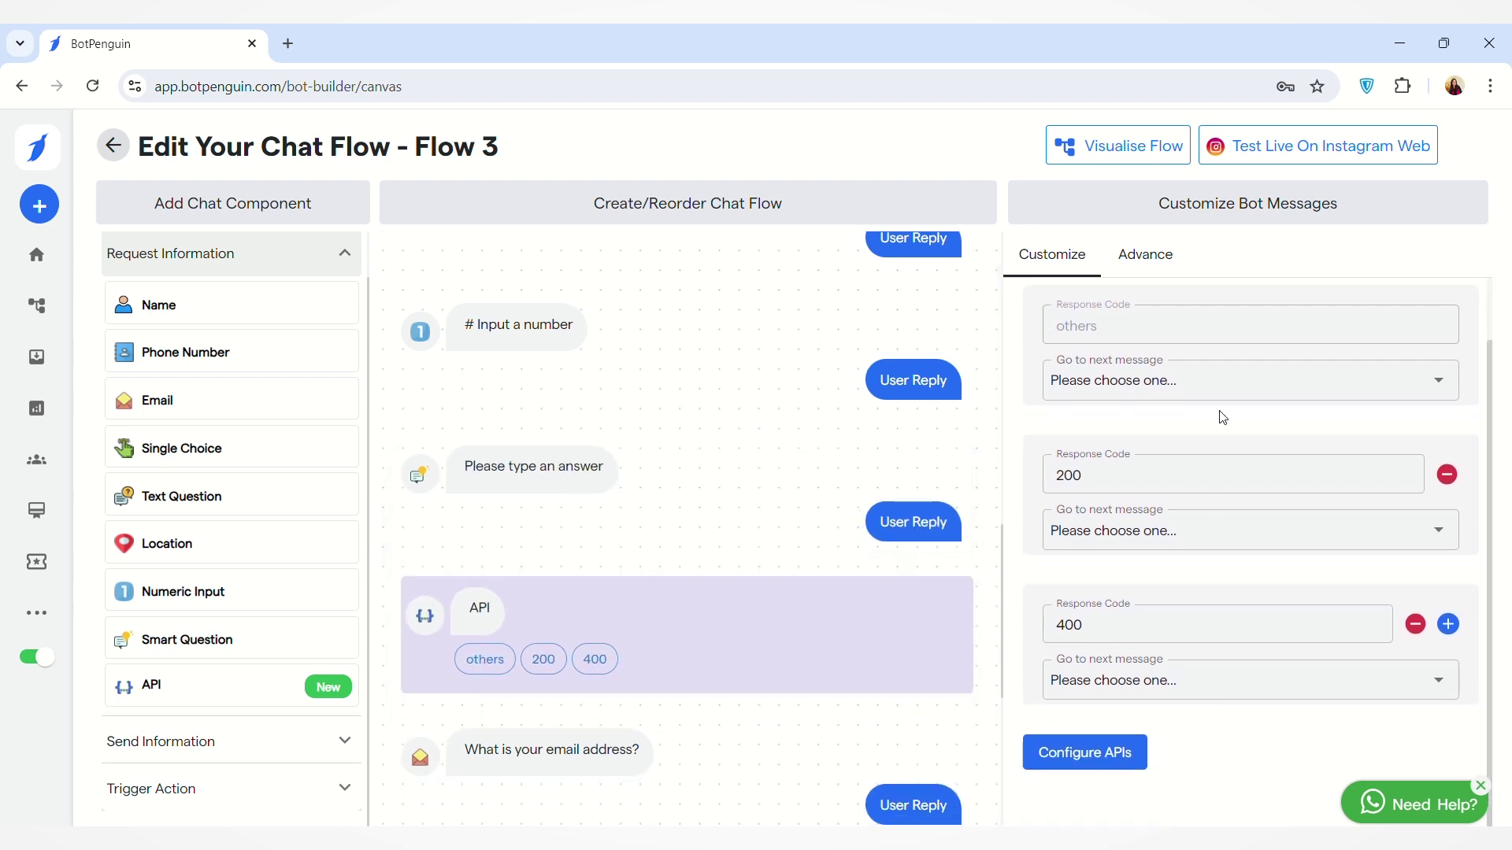
scroll(1222, 418, "up", 2)
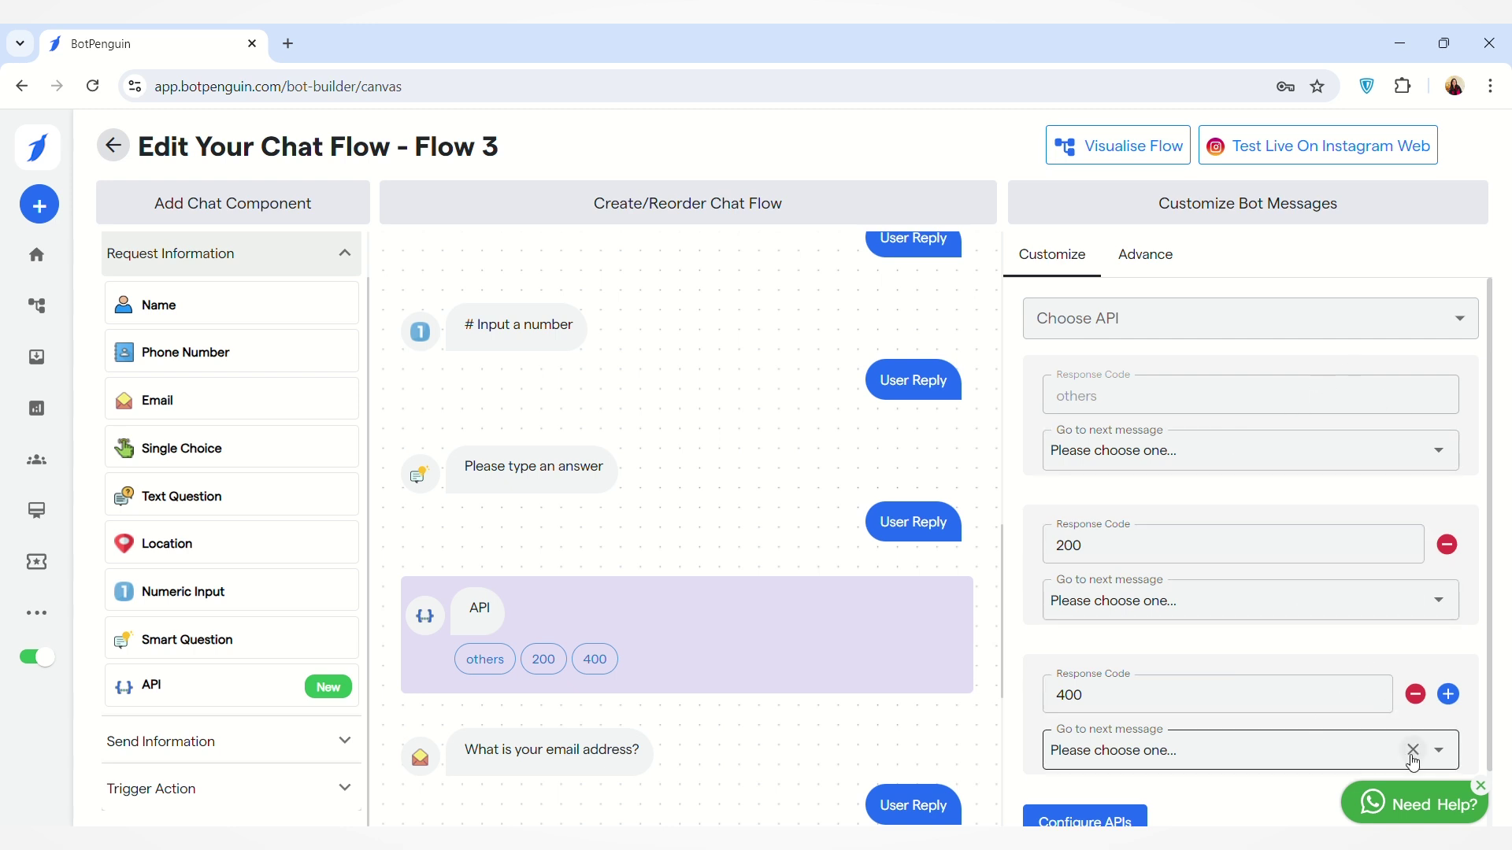
left_click(1441, 755)
left_click(1444, 754)
left_click(1442, 752)
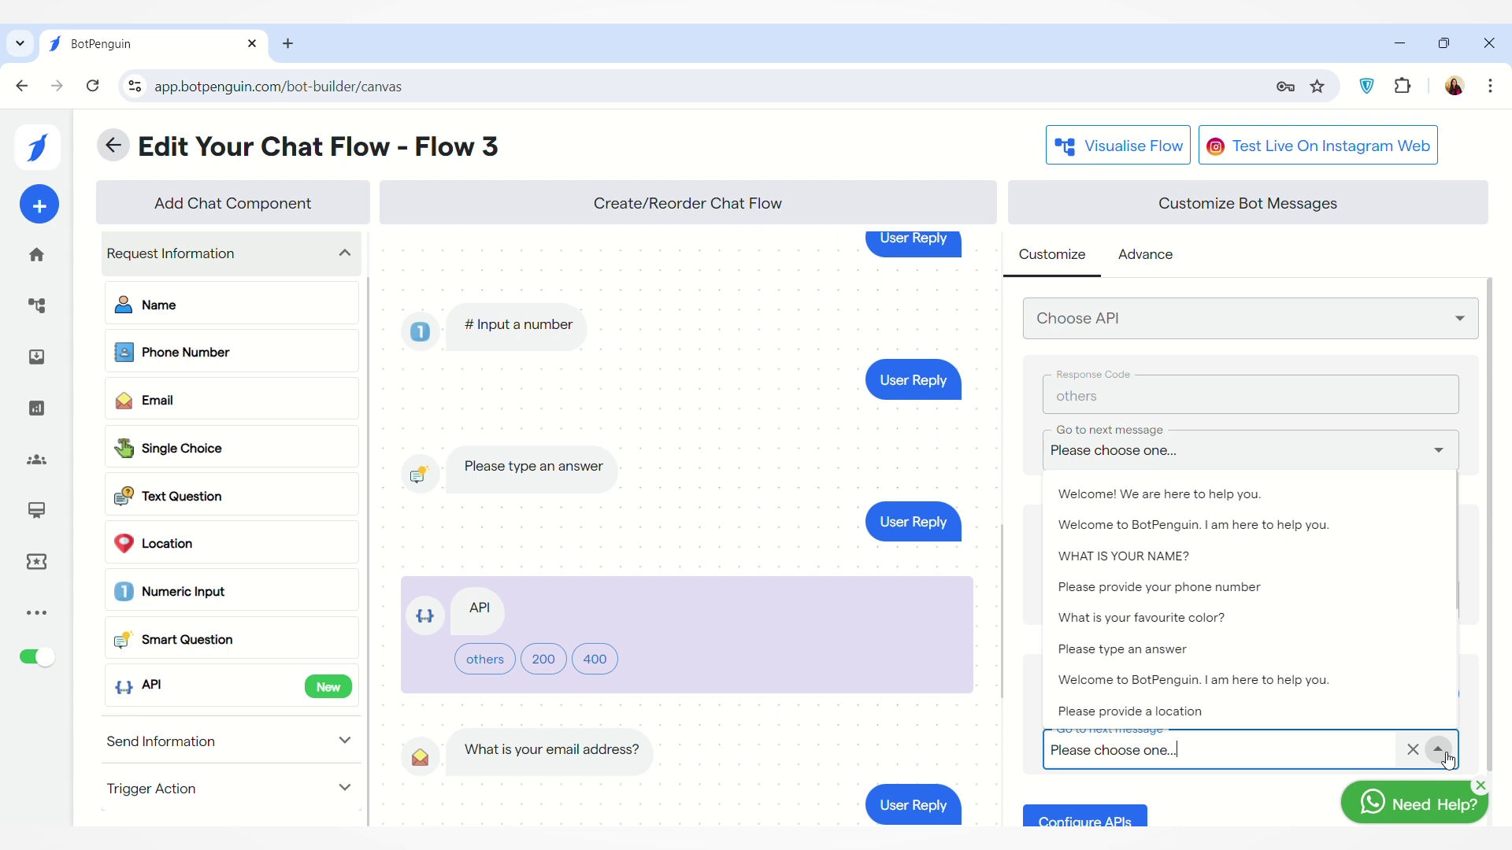
left_click(1258, 787)
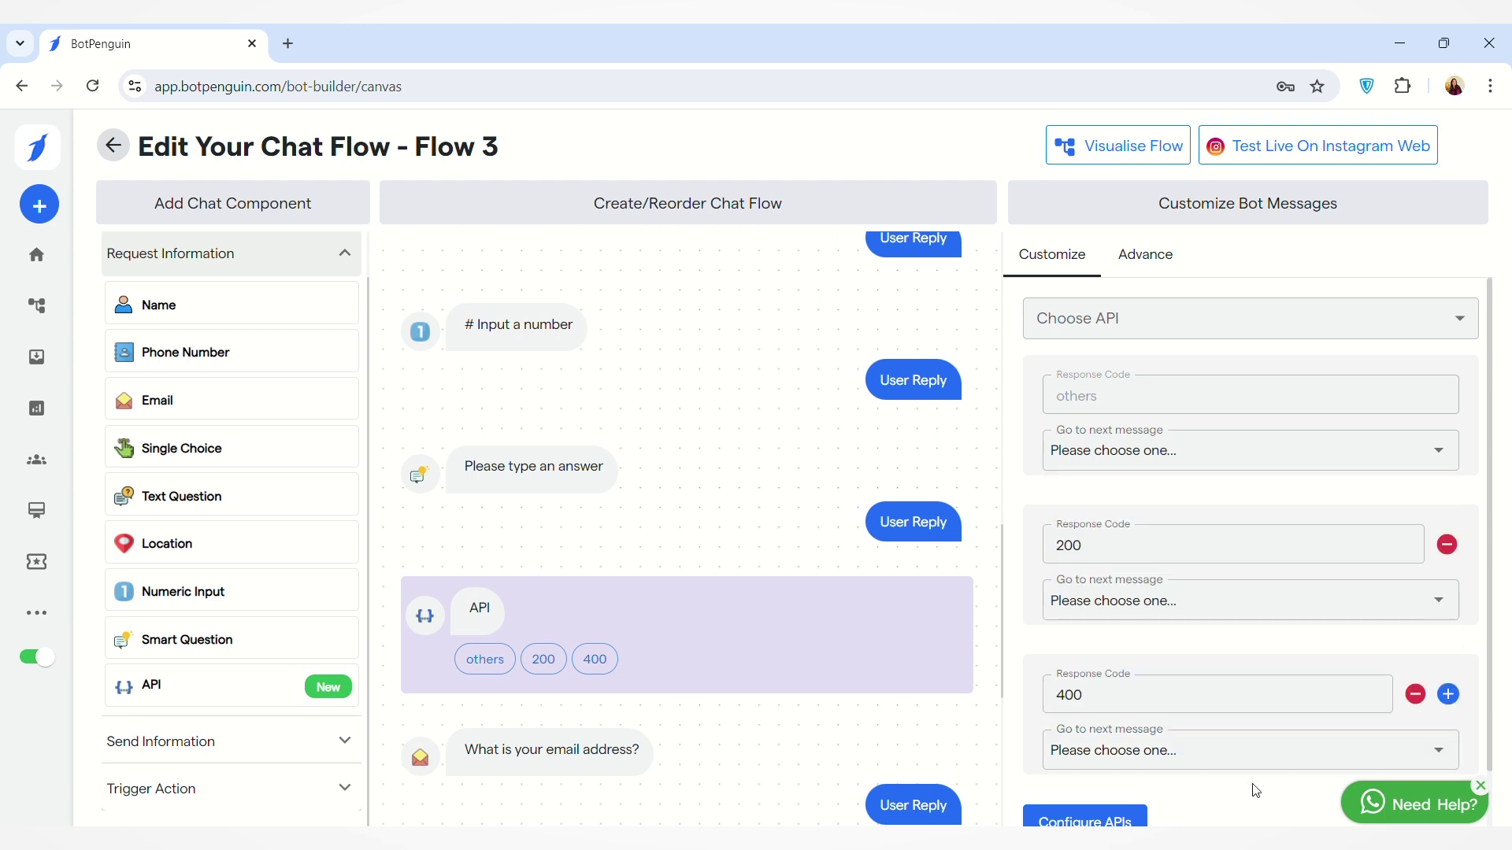
scroll(788, 733, "down", 3)
scroll(1152, 791, "down", 1)
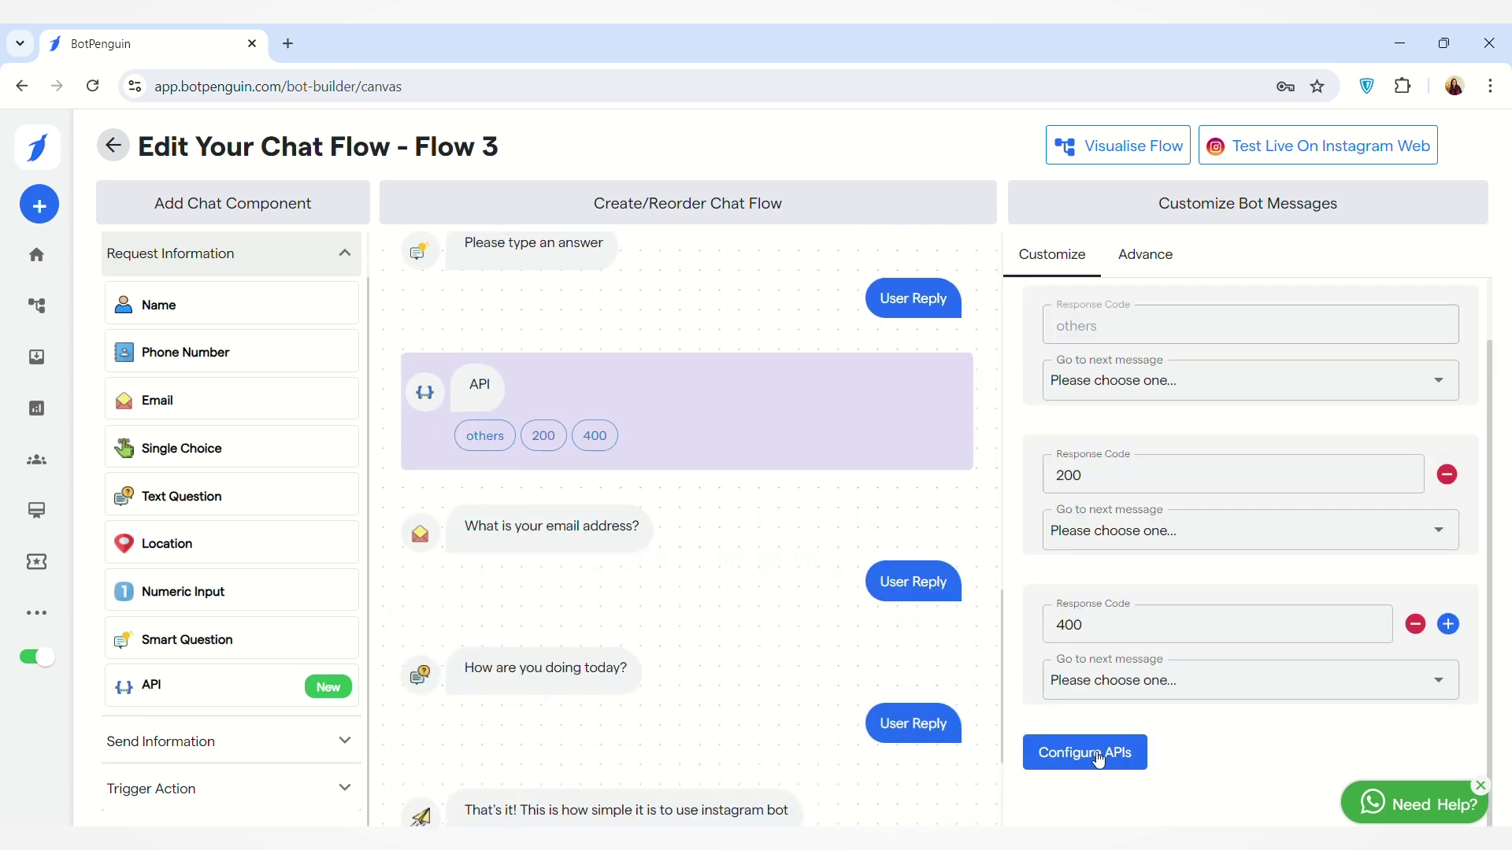
left_click(323, 744)
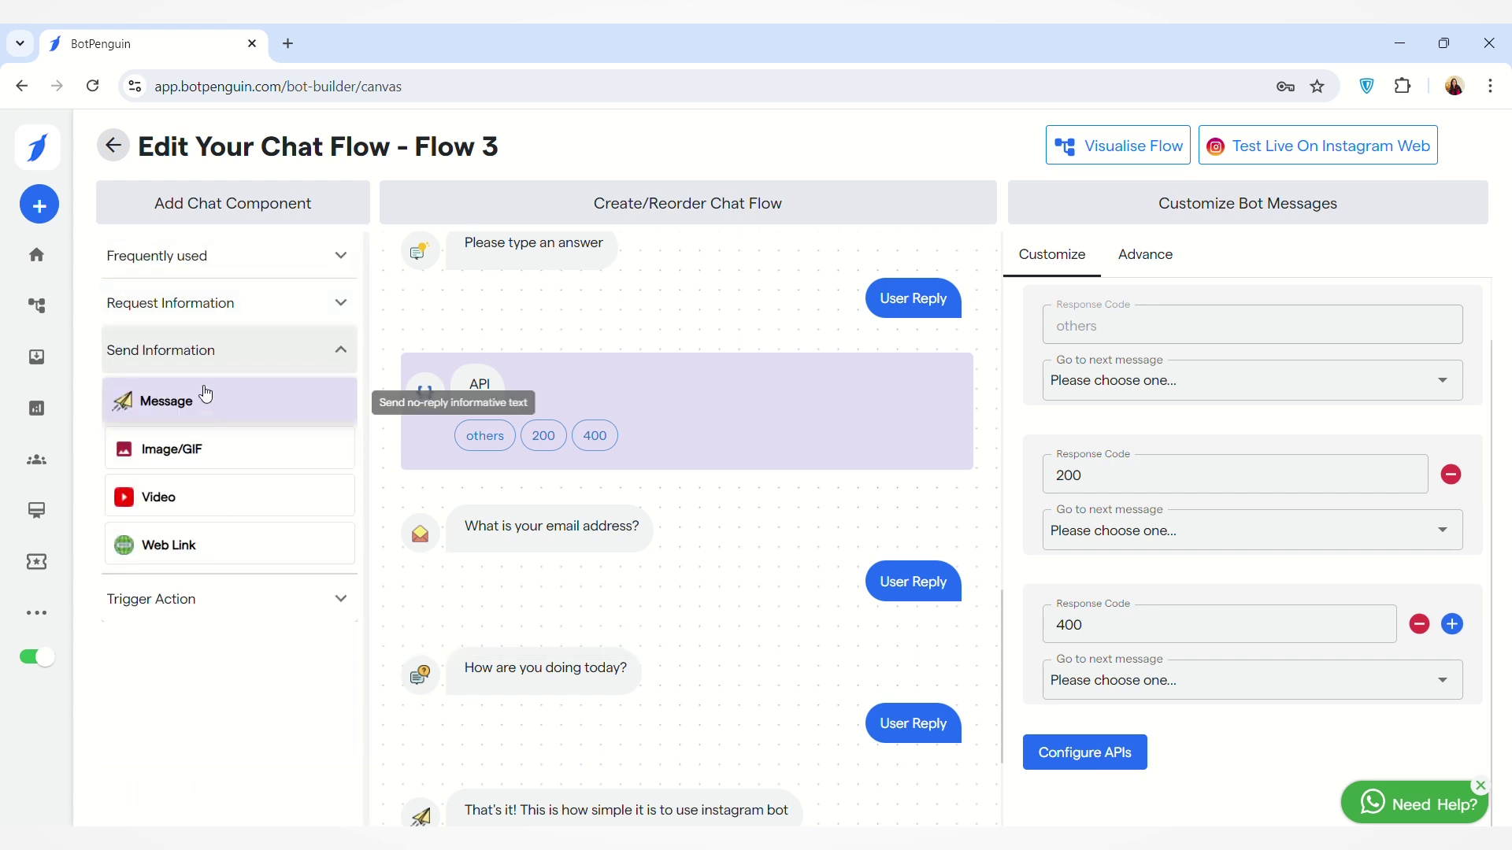
left_click(277, 449)
scroll(658, 506, "down", 4)
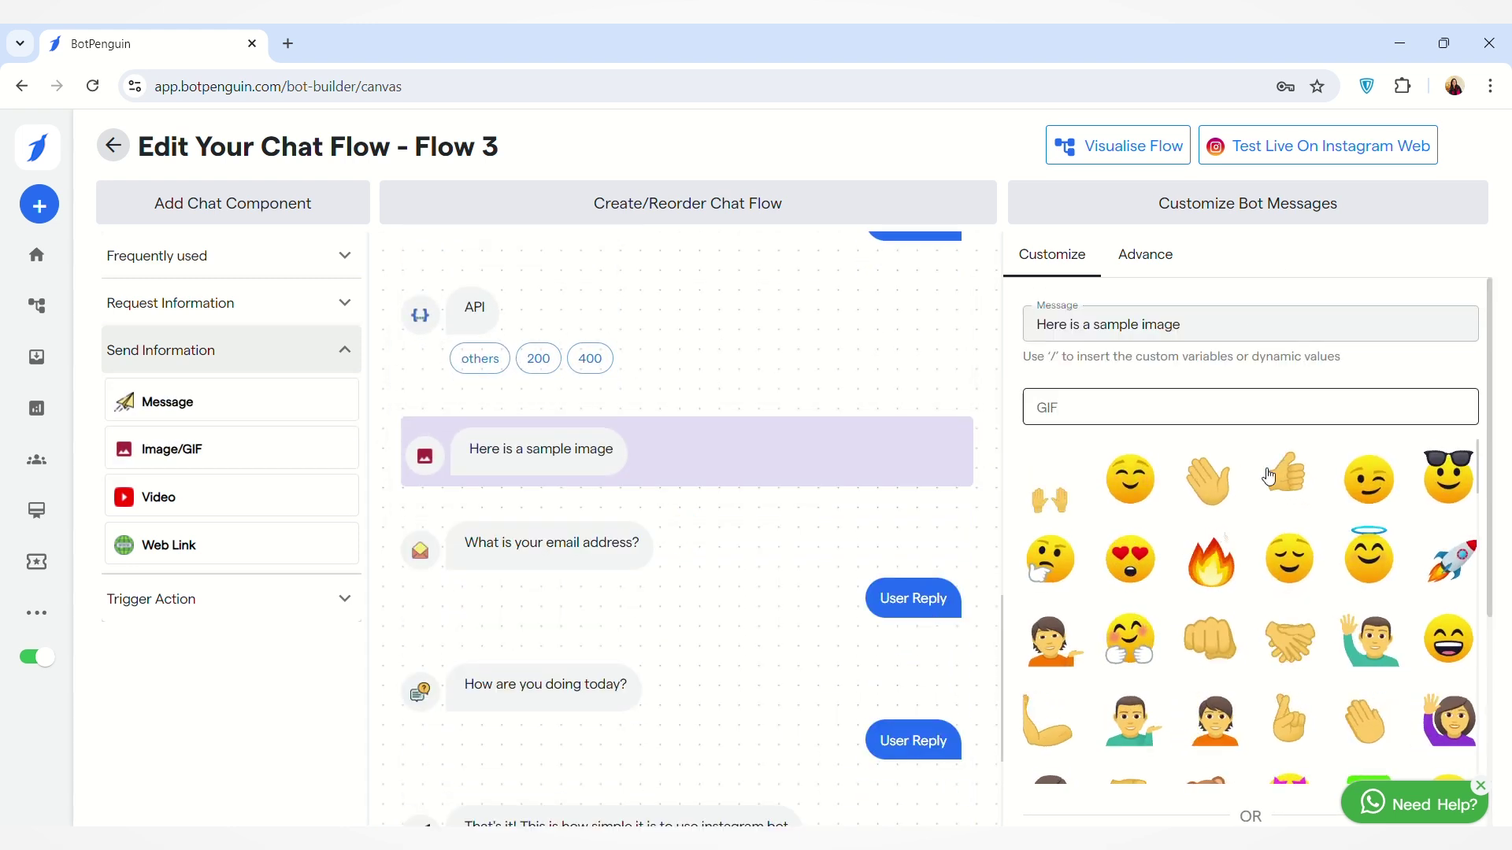
scroll(1234, 599, "down", 3)
scroll(1234, 598, "down", 10)
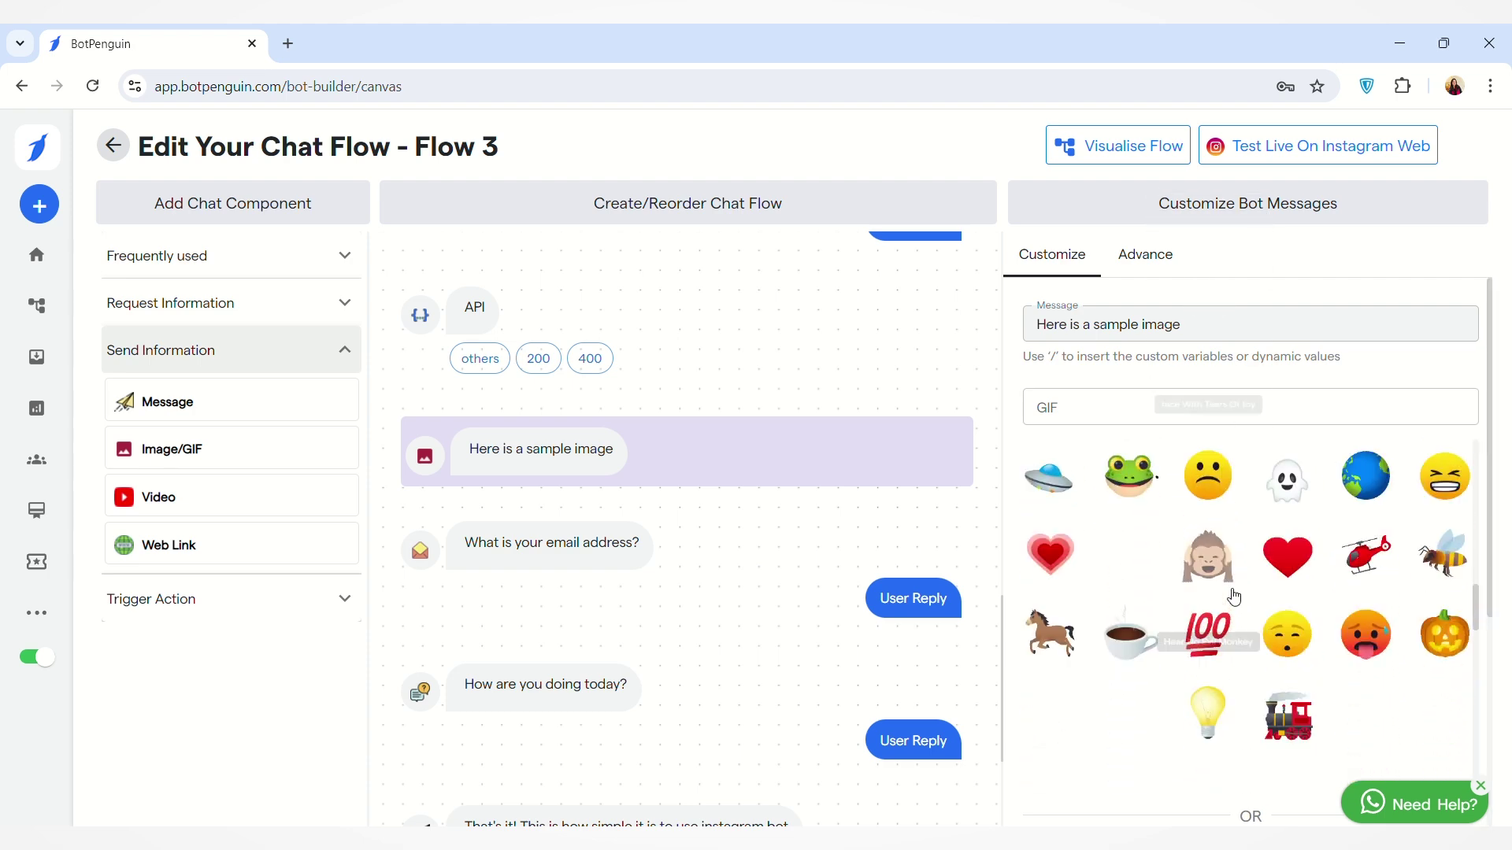
scroll(1234, 597, "down", 5)
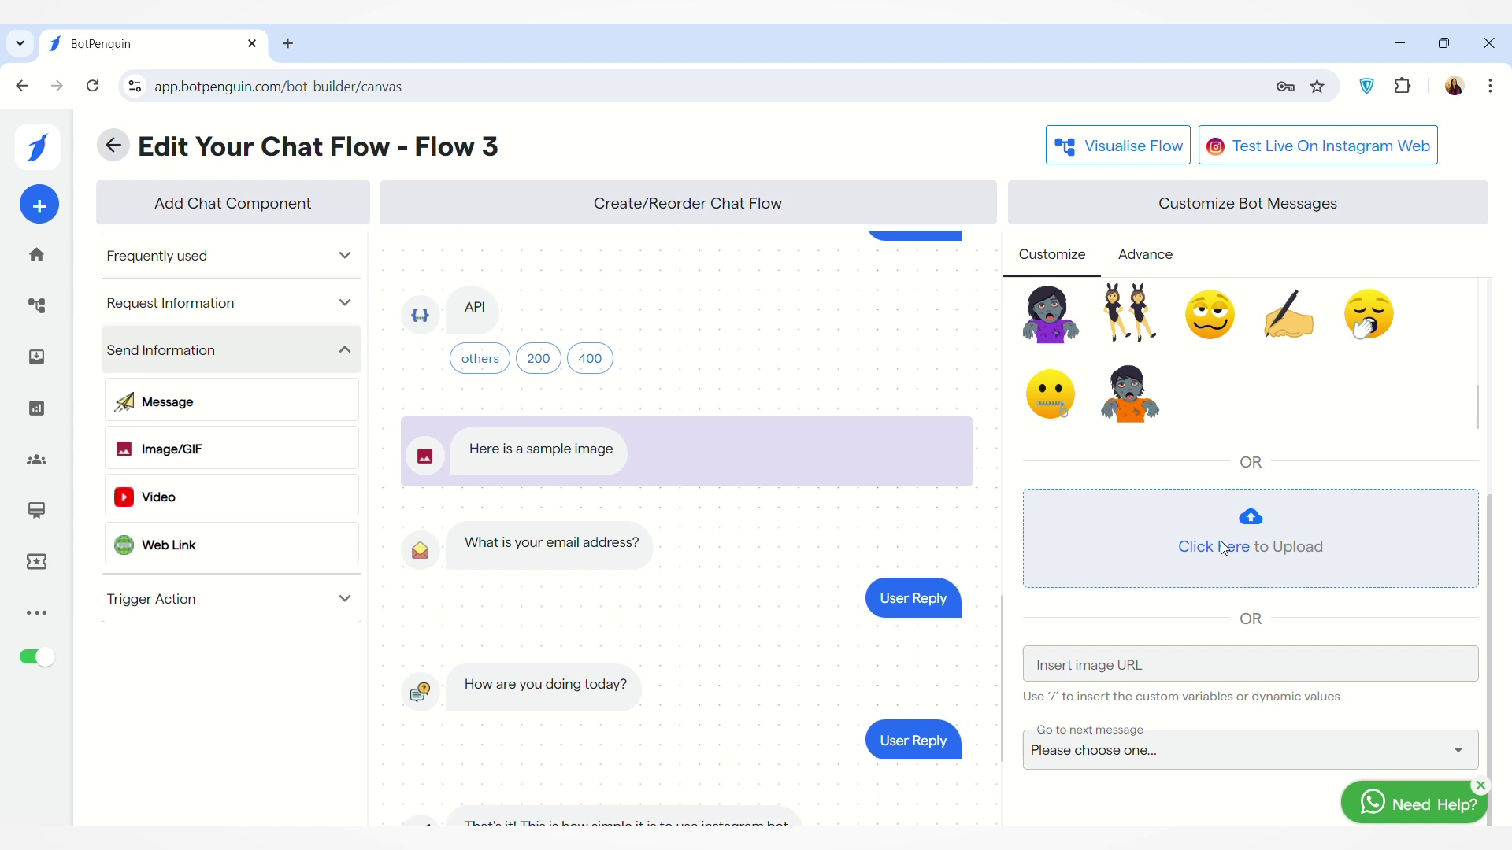
left_click(1158, 665)
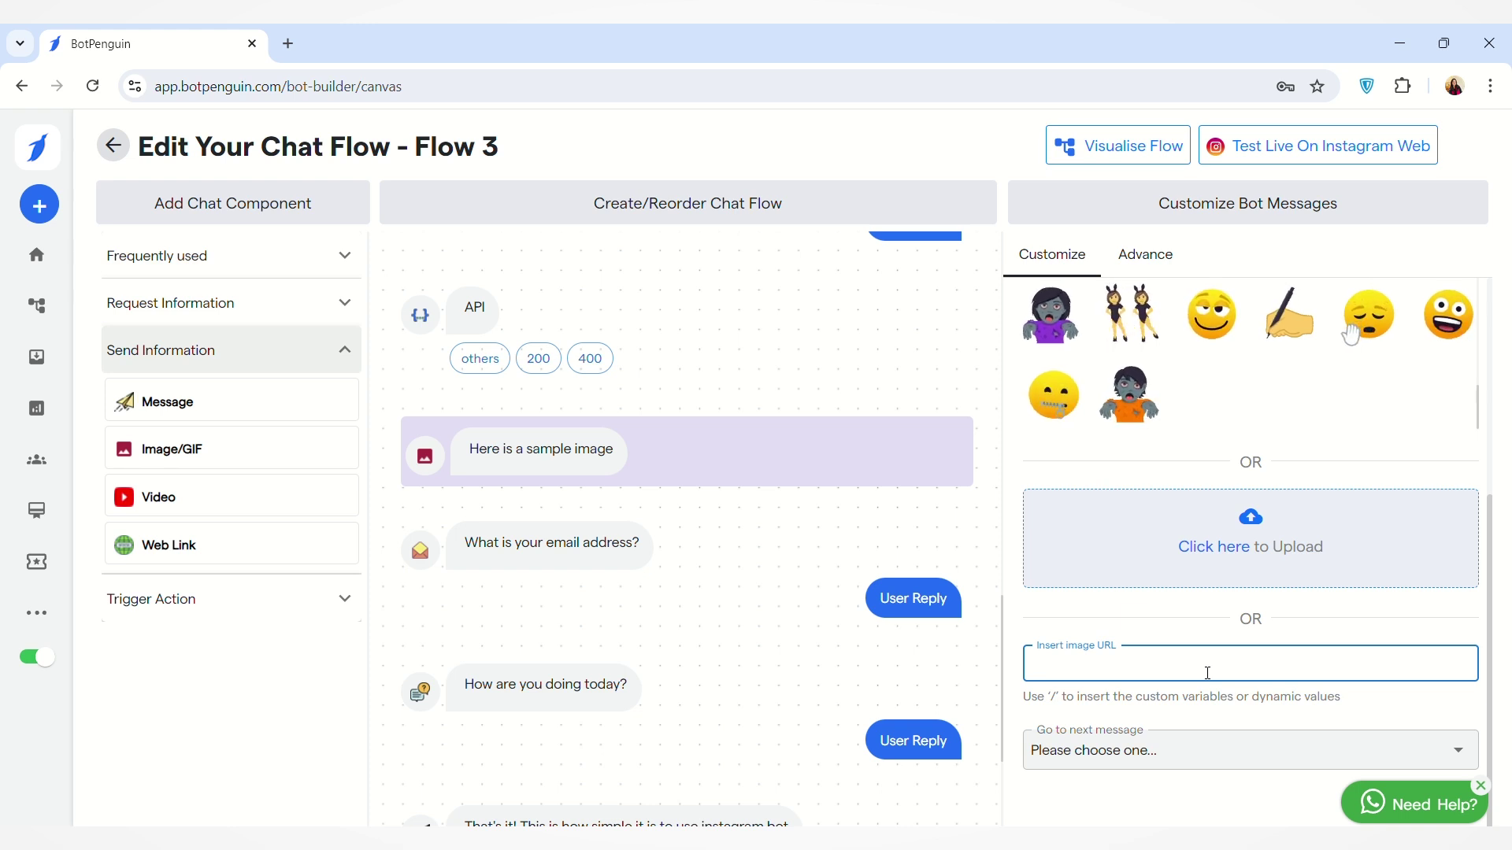
left_click(1467, 758)
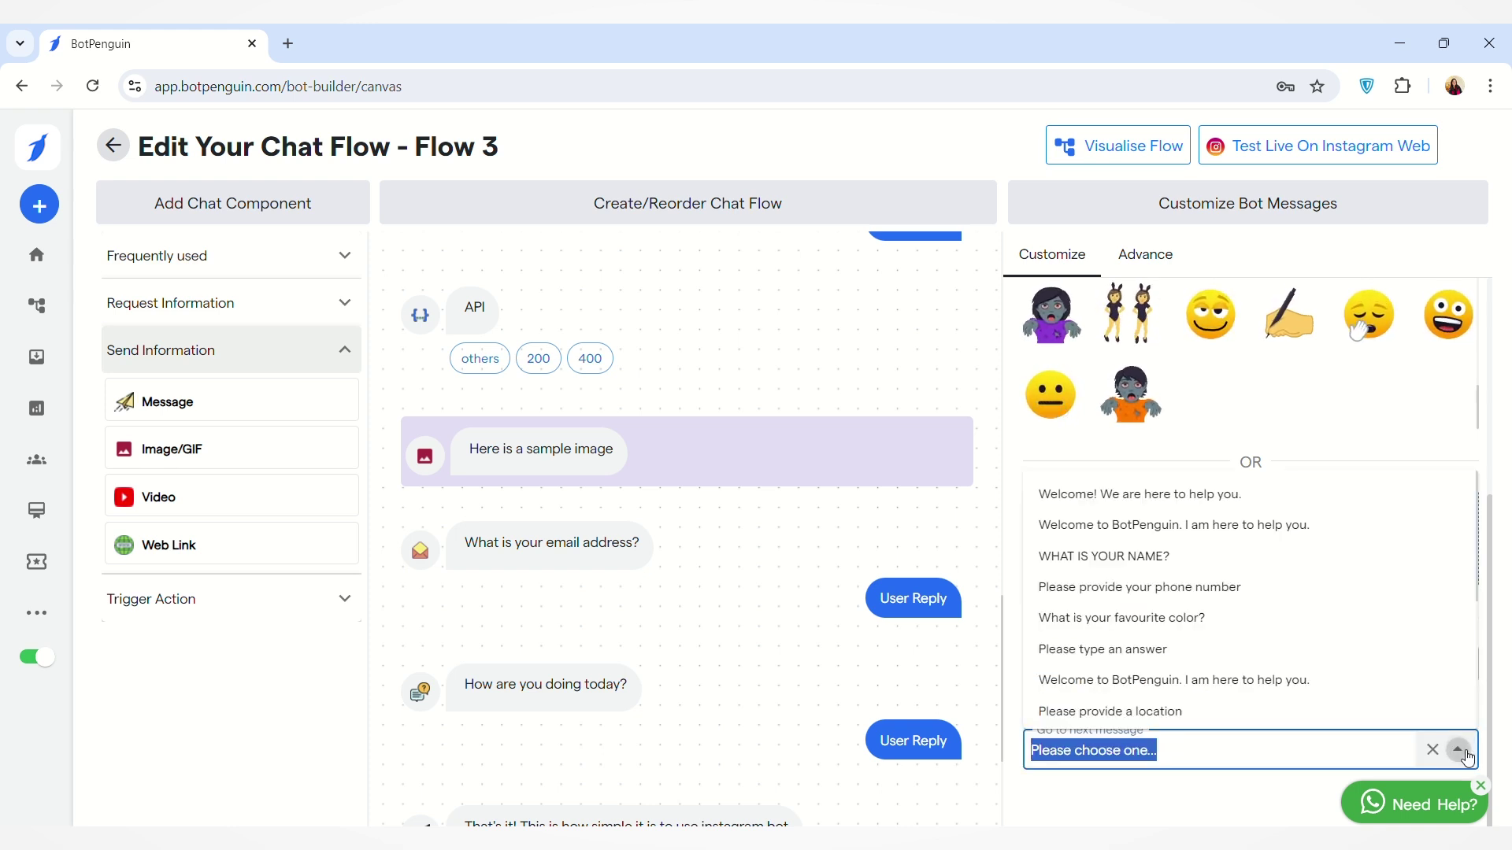
left_click(1221, 793)
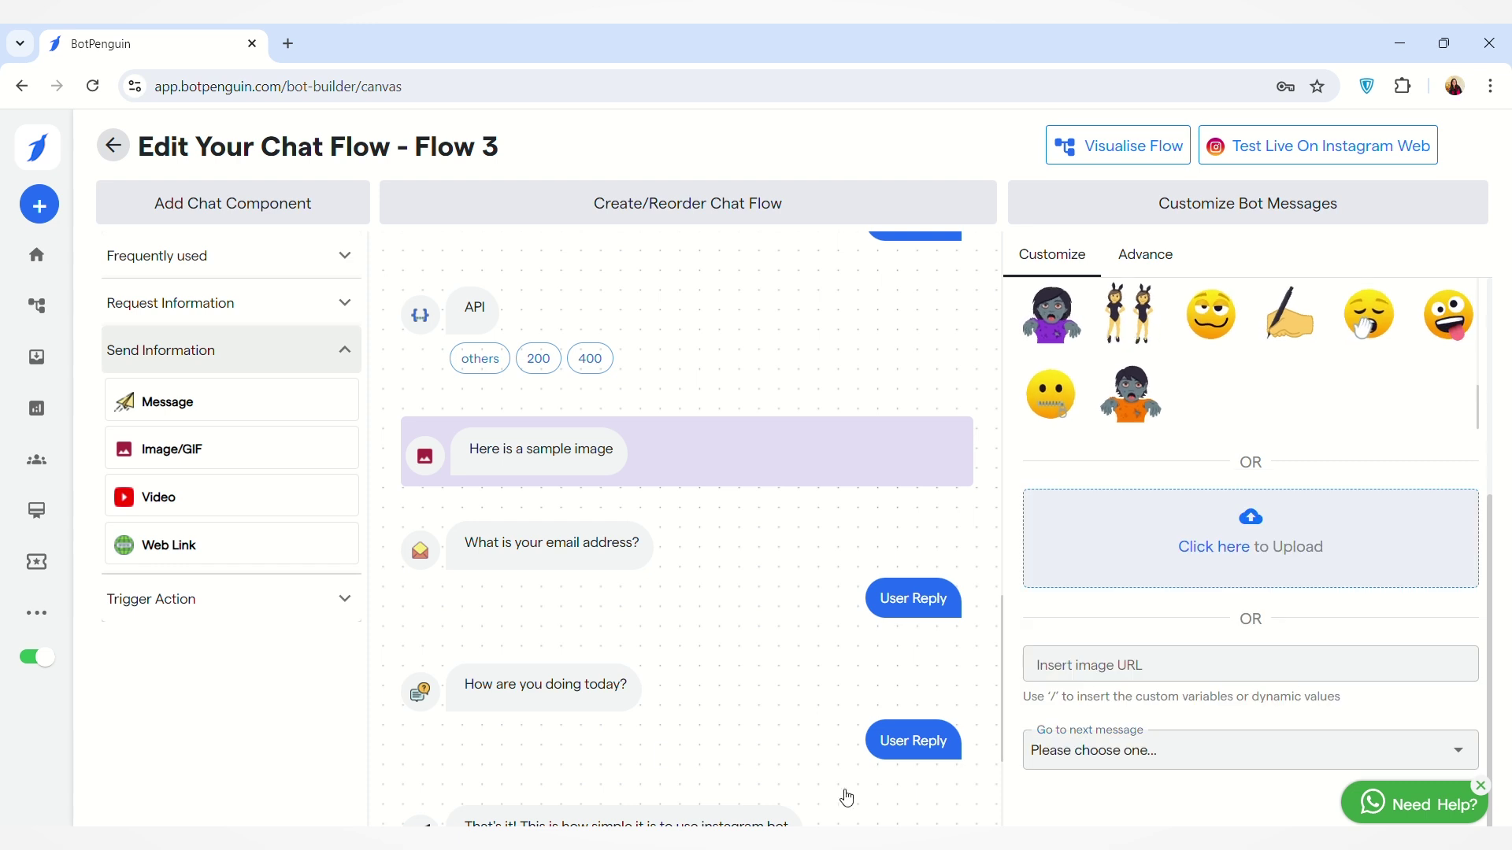
Add a video step and a 'Please contact us at' web link leading to 'Please provide a location'.
left_click(233, 515)
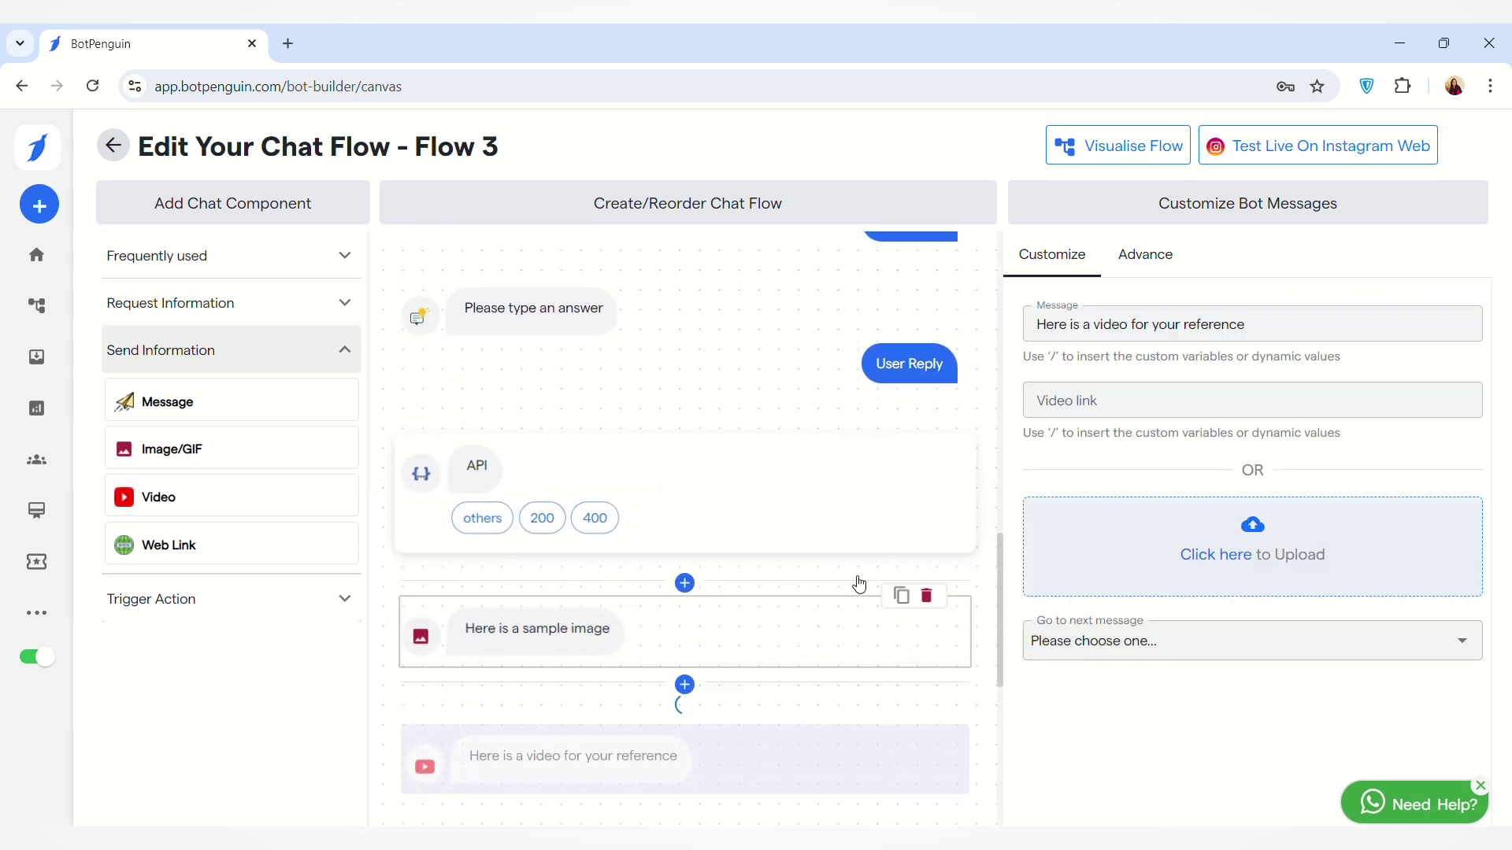
left_click(1252, 415)
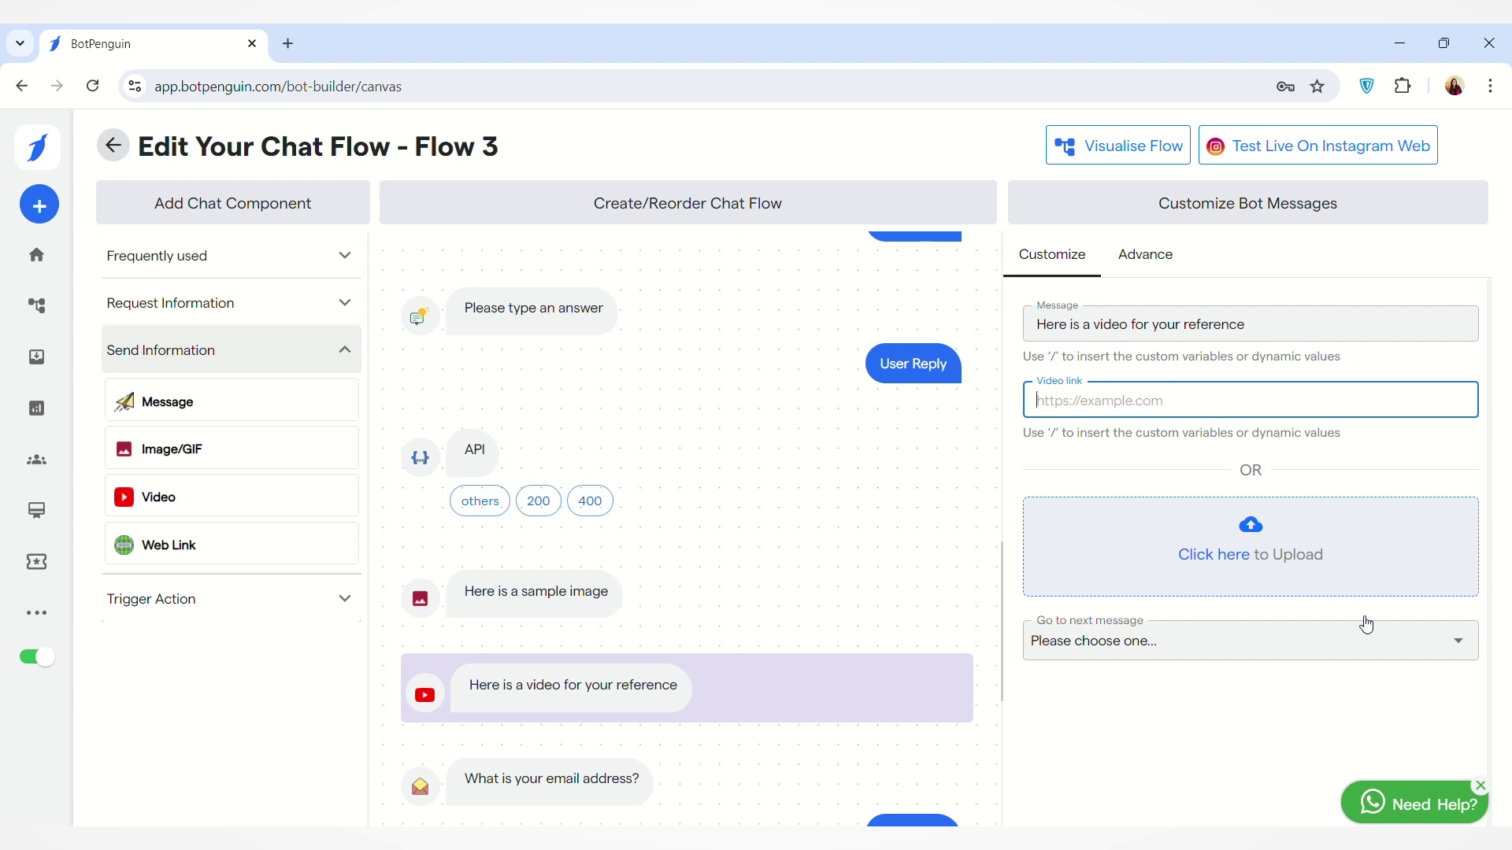
left_click(196, 548)
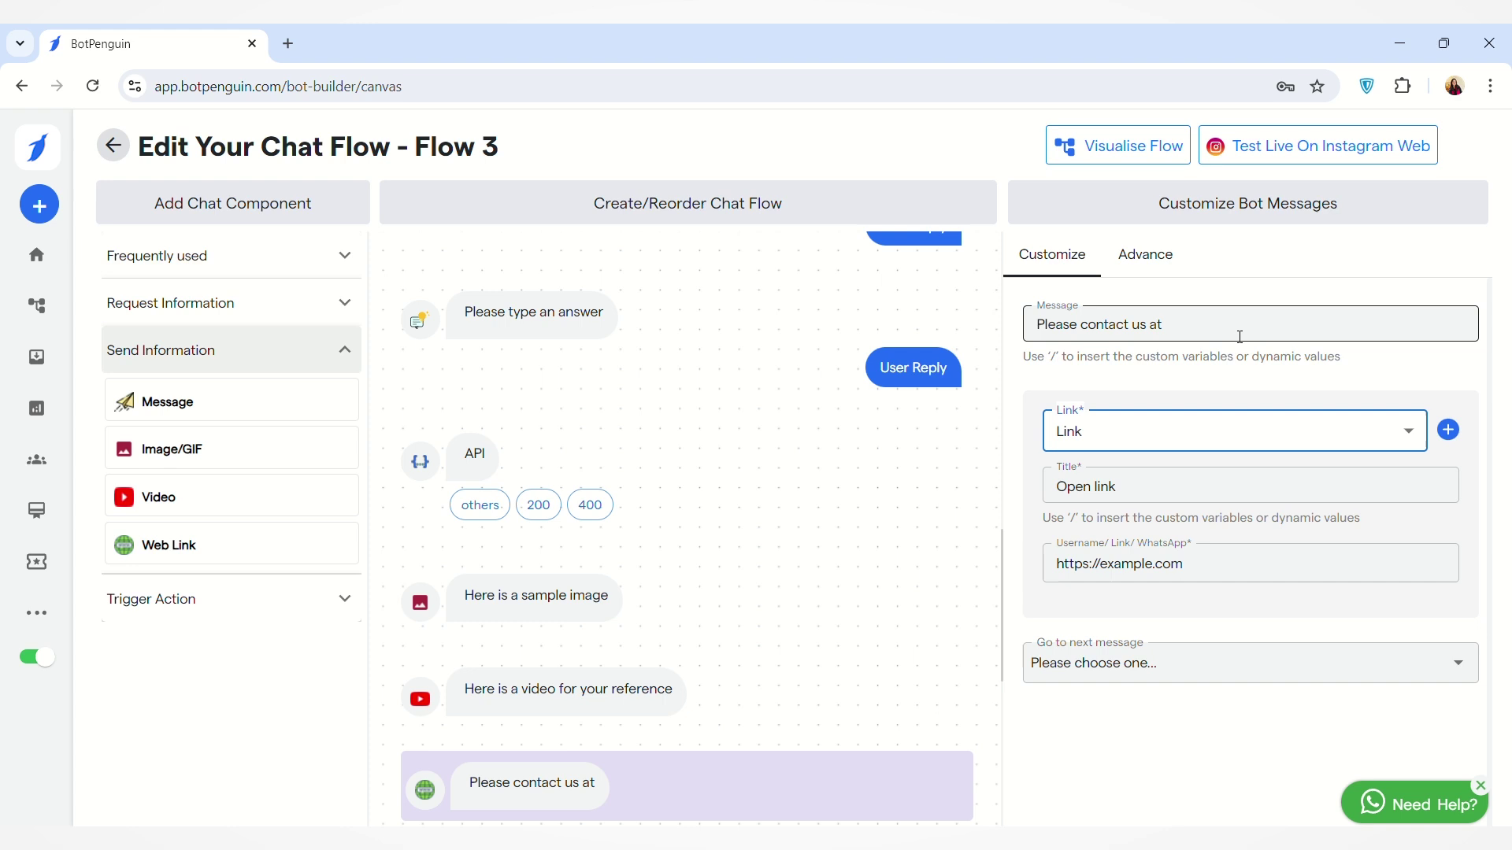
left_click(1466, 674)
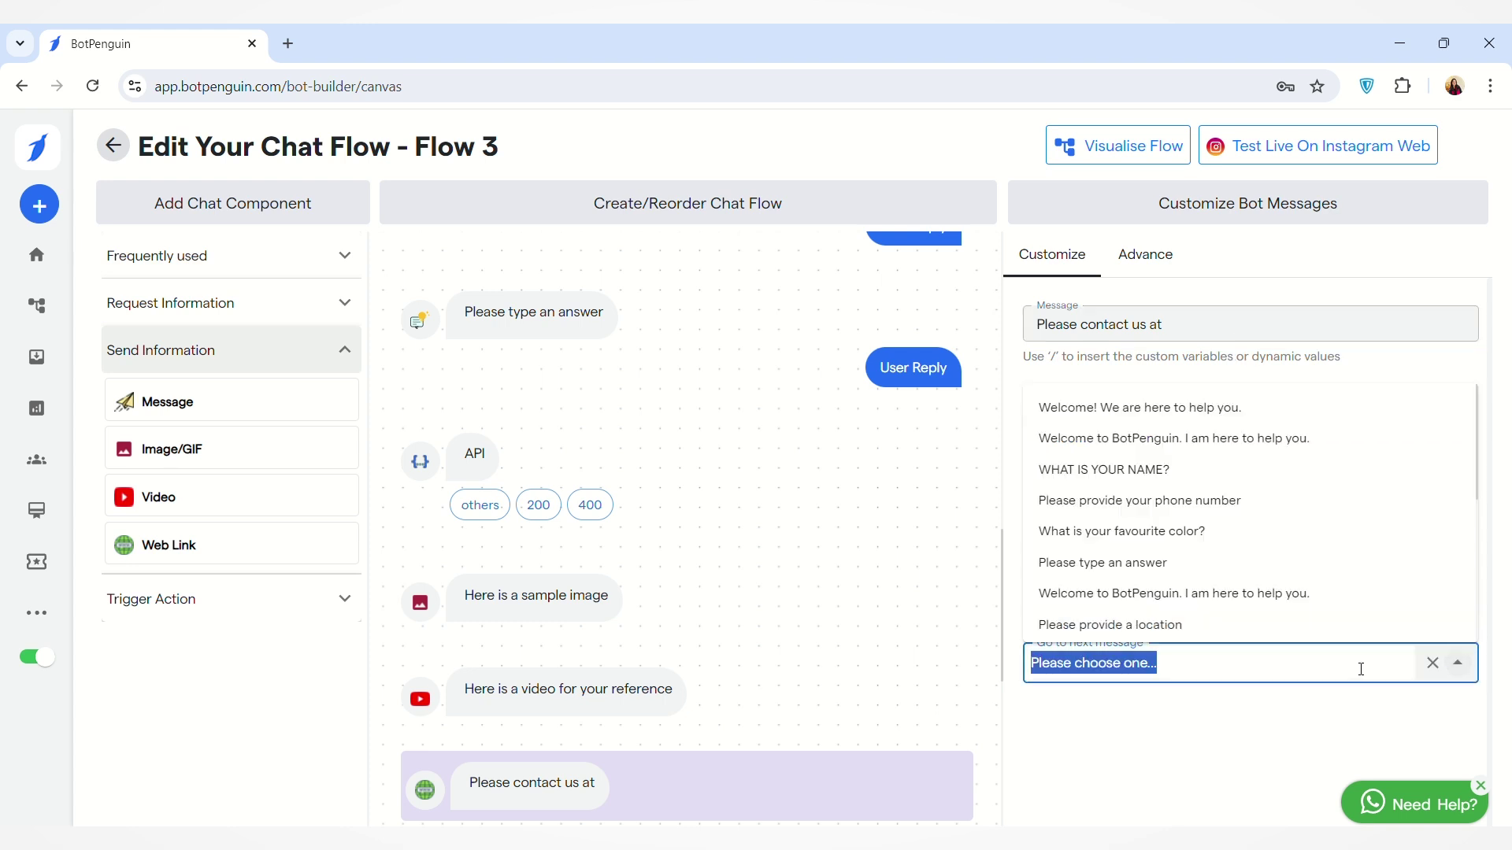
left_click(1273, 624)
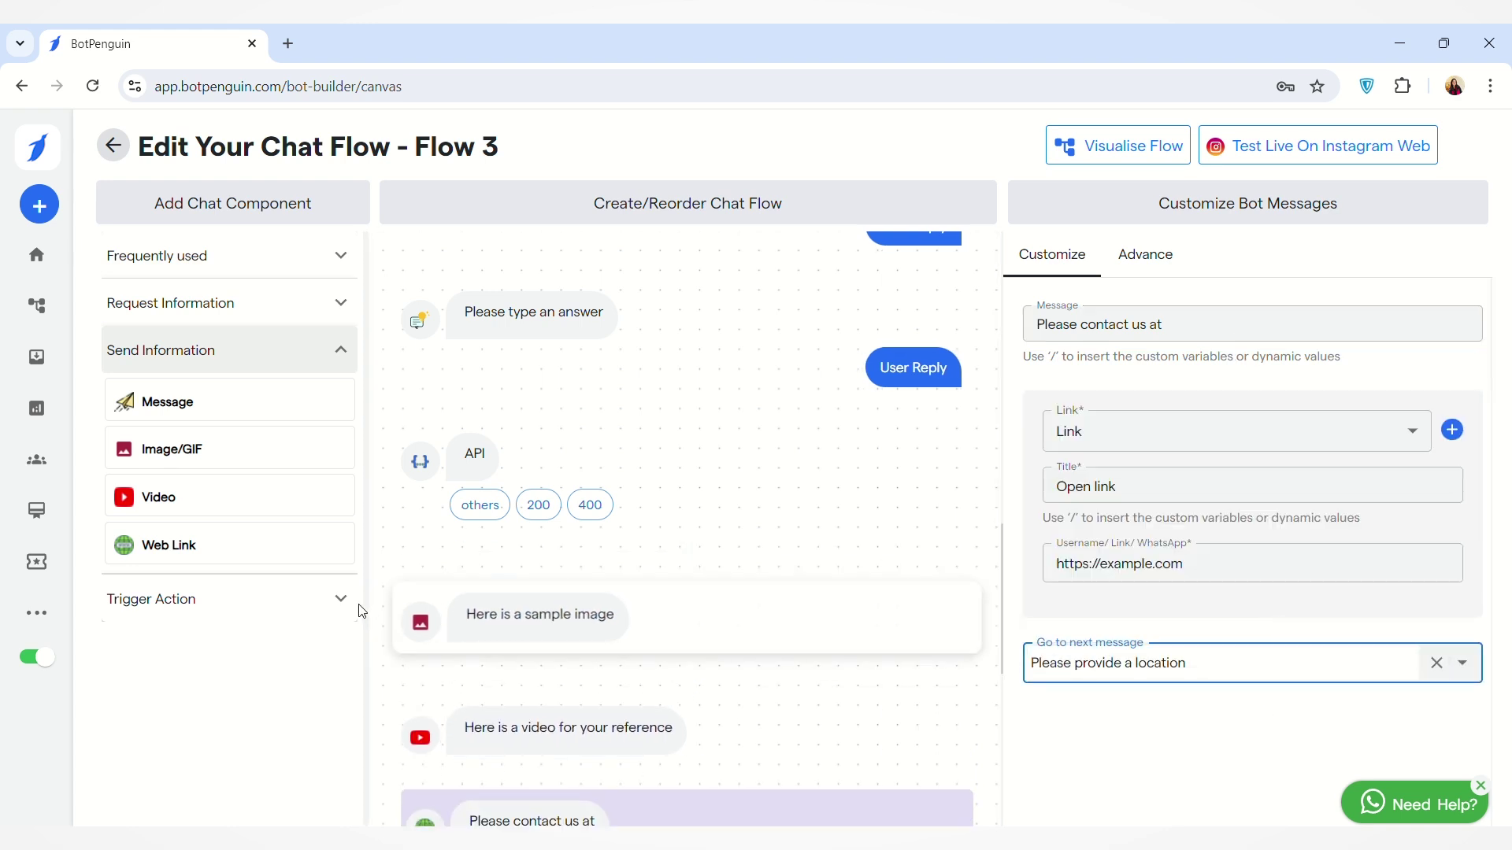
left_click(306, 601)
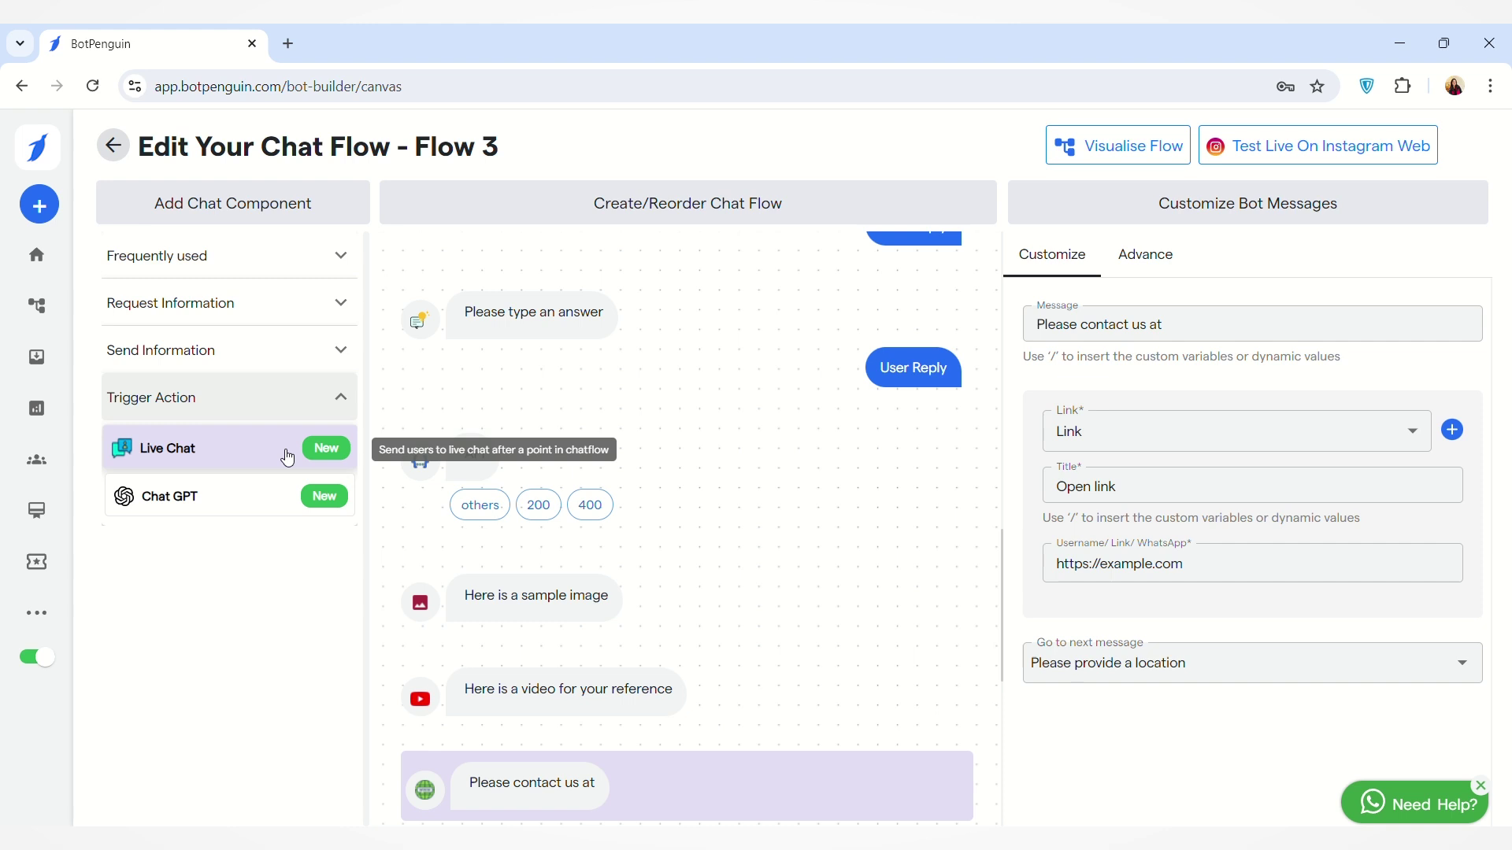
End Flow 3 with a 'Welcome to BotPenguin Live Chat' handover and a ChatGPT step.
left_click(288, 458)
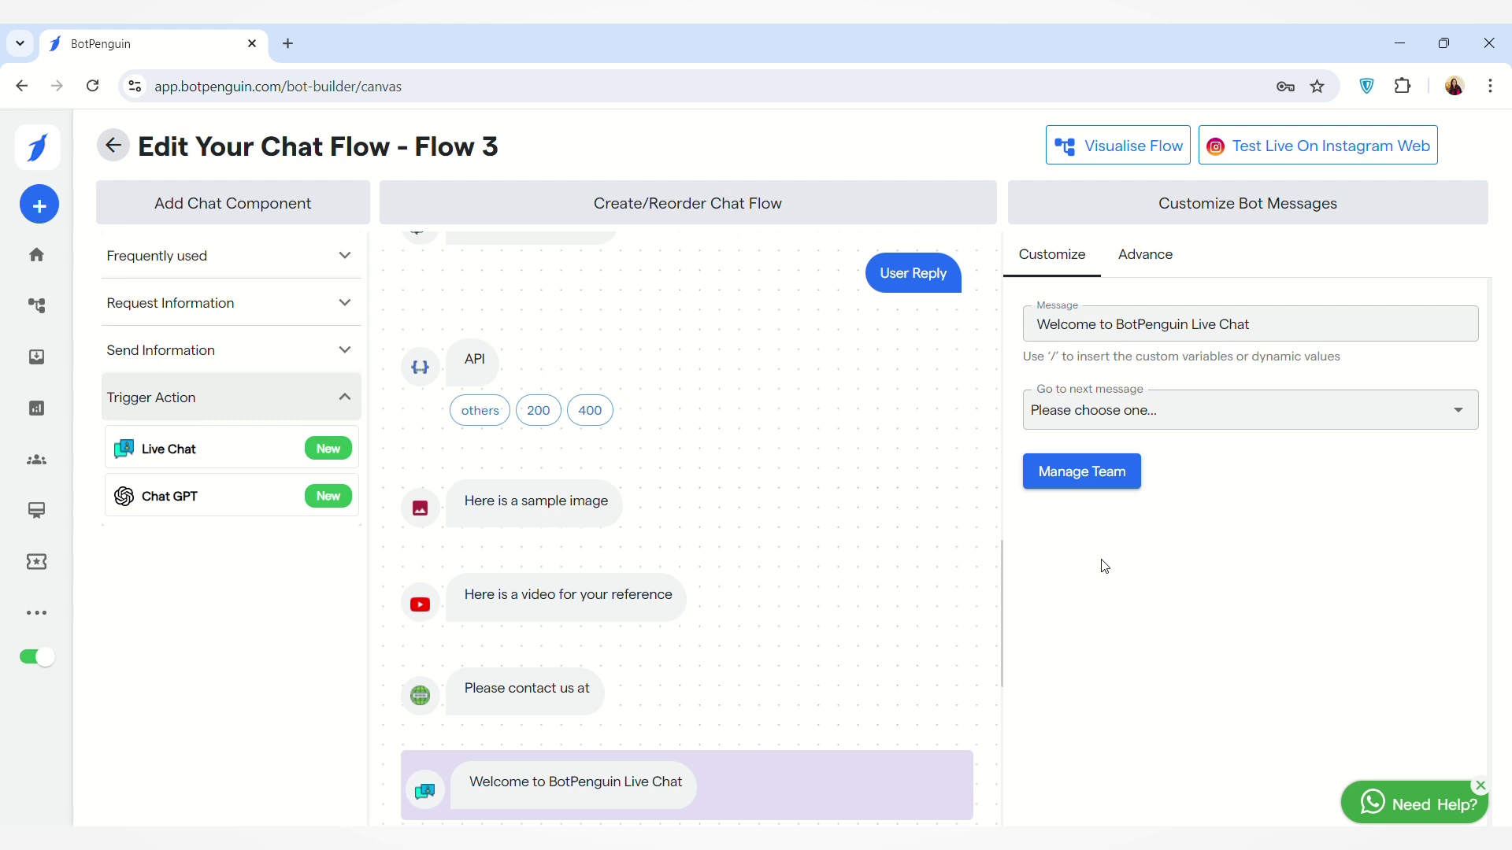
left_click(290, 506)
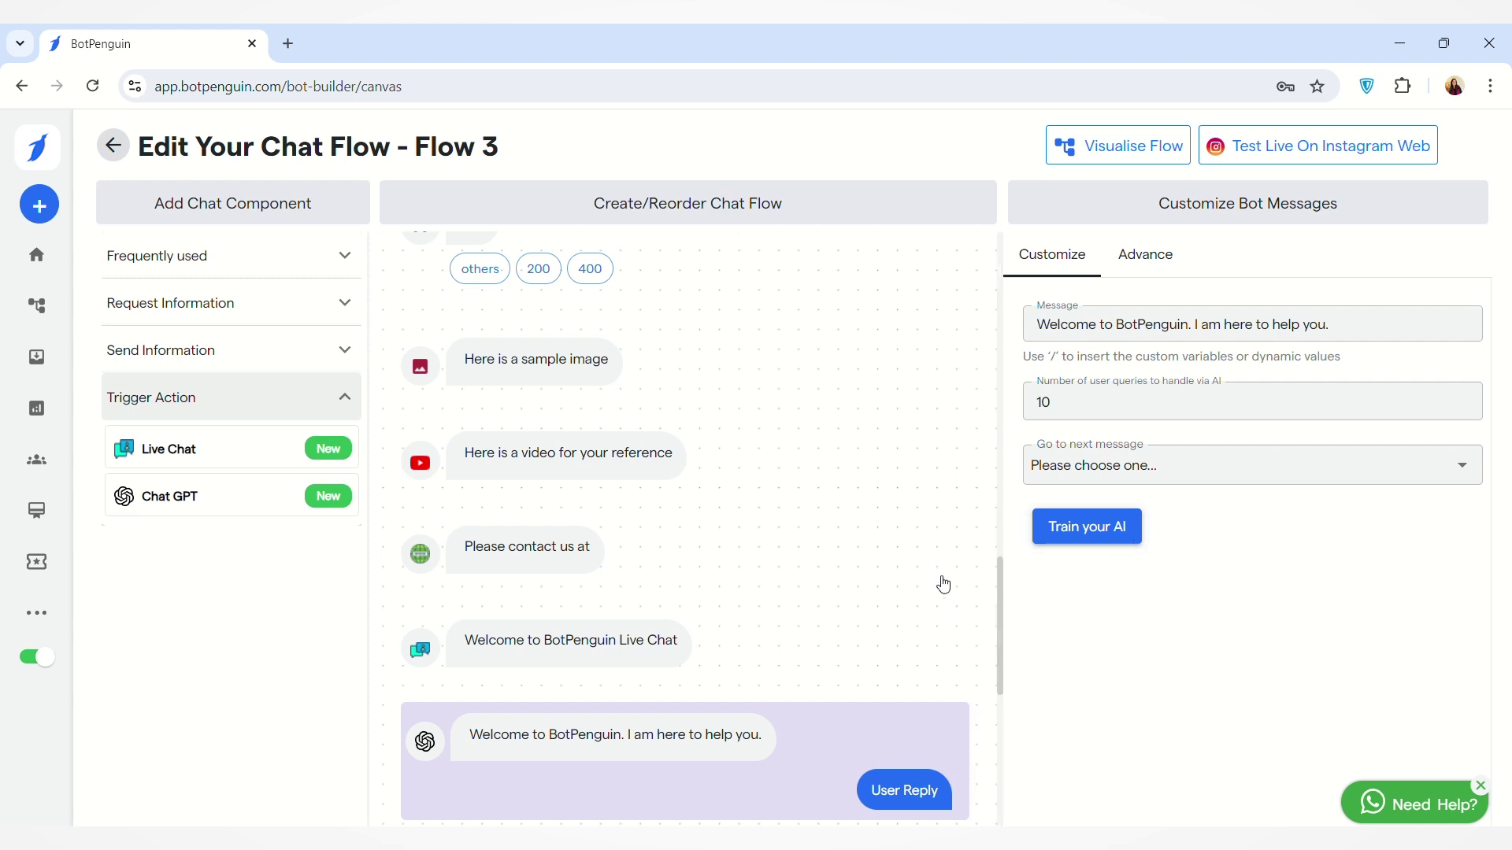
mouse_move(938, 559)
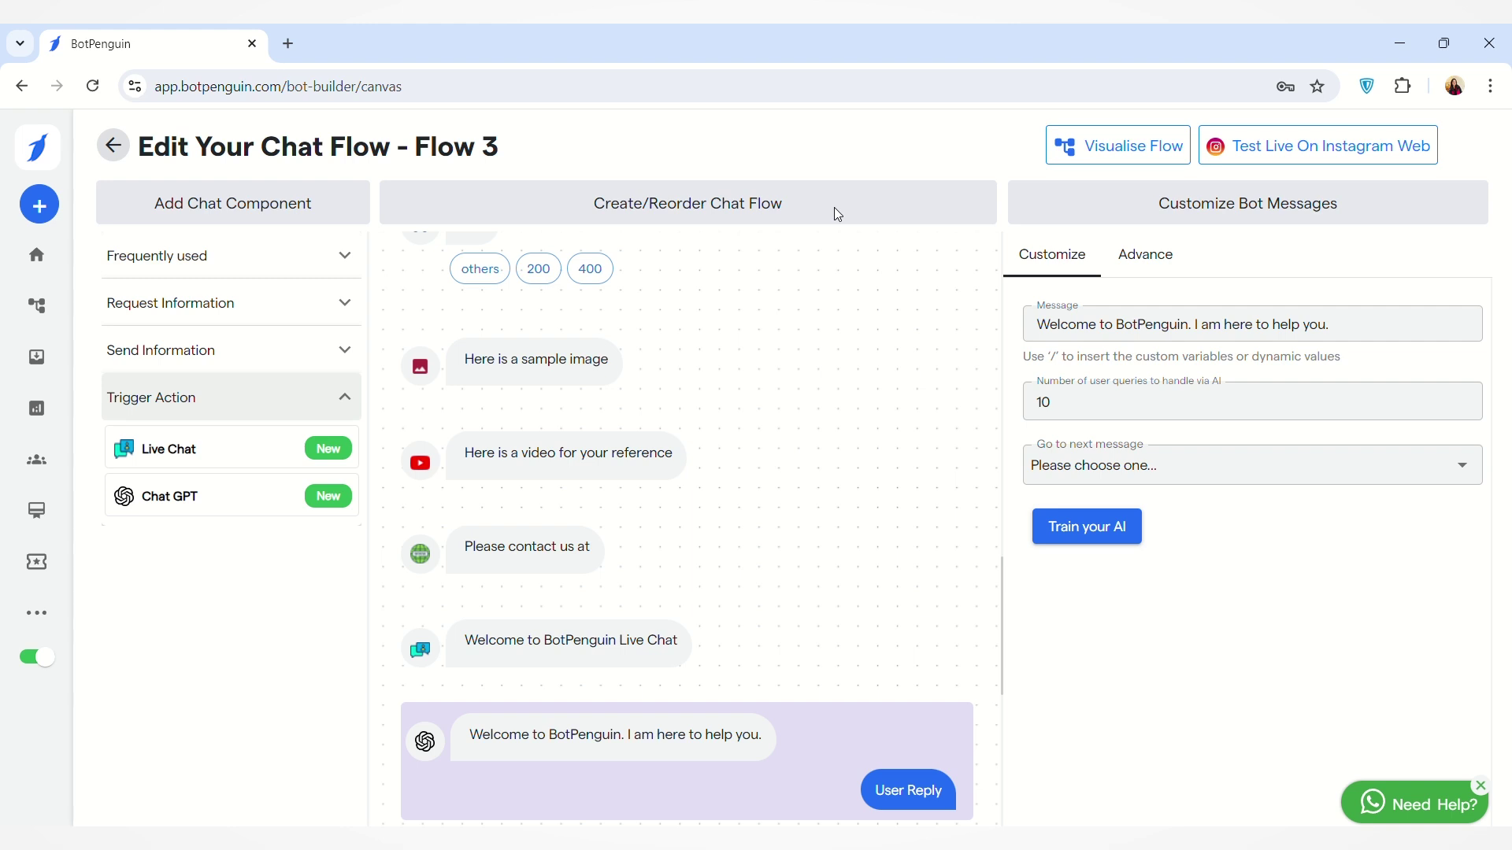
left_click(1139, 158)
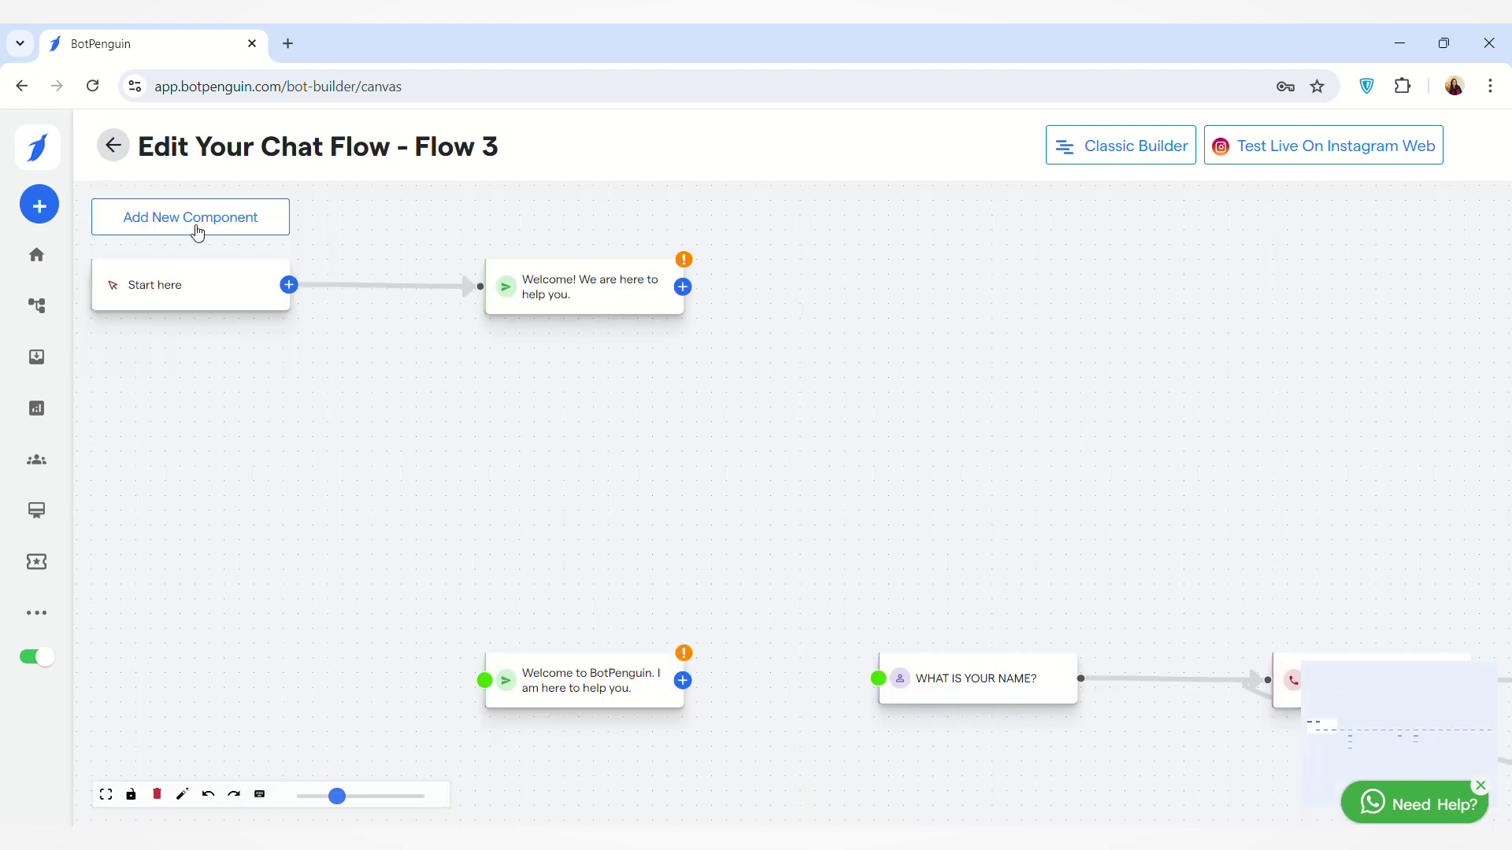
left_click(196, 228)
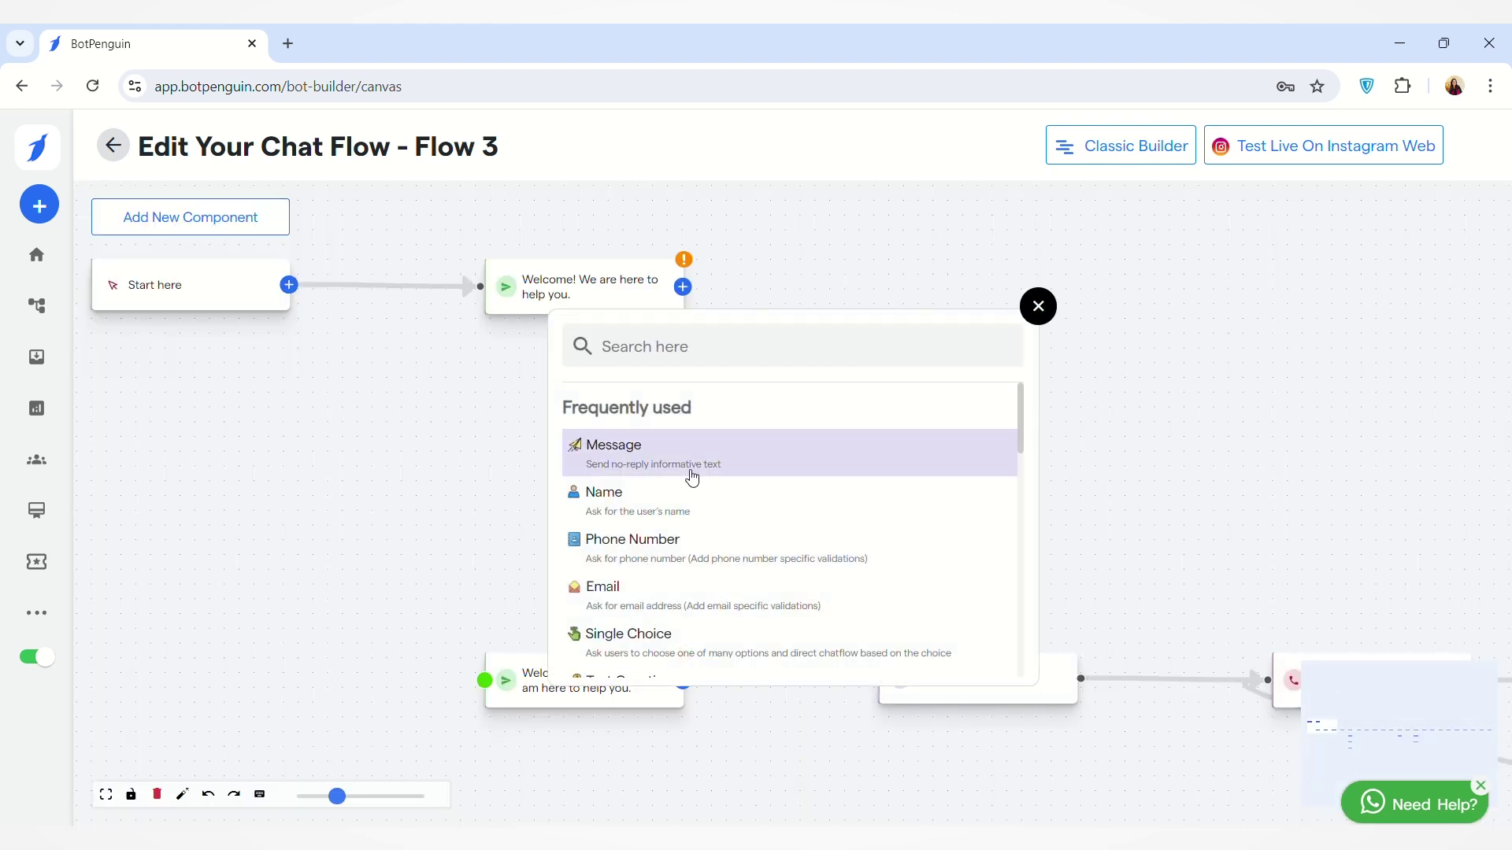
scroll(710, 538, "down", 2)
scroll(712, 540, "down", 6)
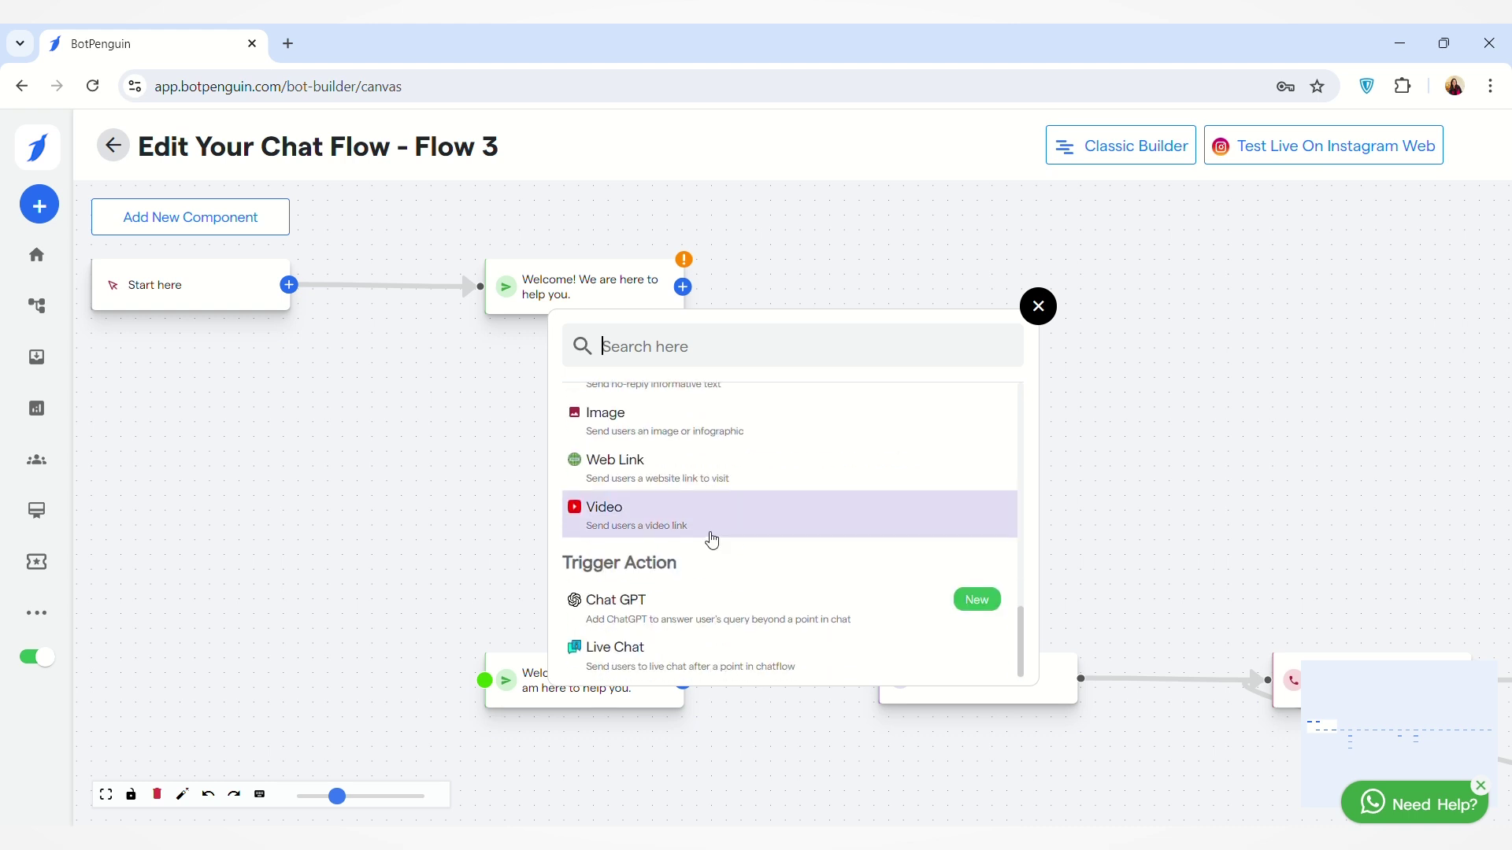
scroll(712, 540, "up", 8)
scroll(712, 540, "up", 2)
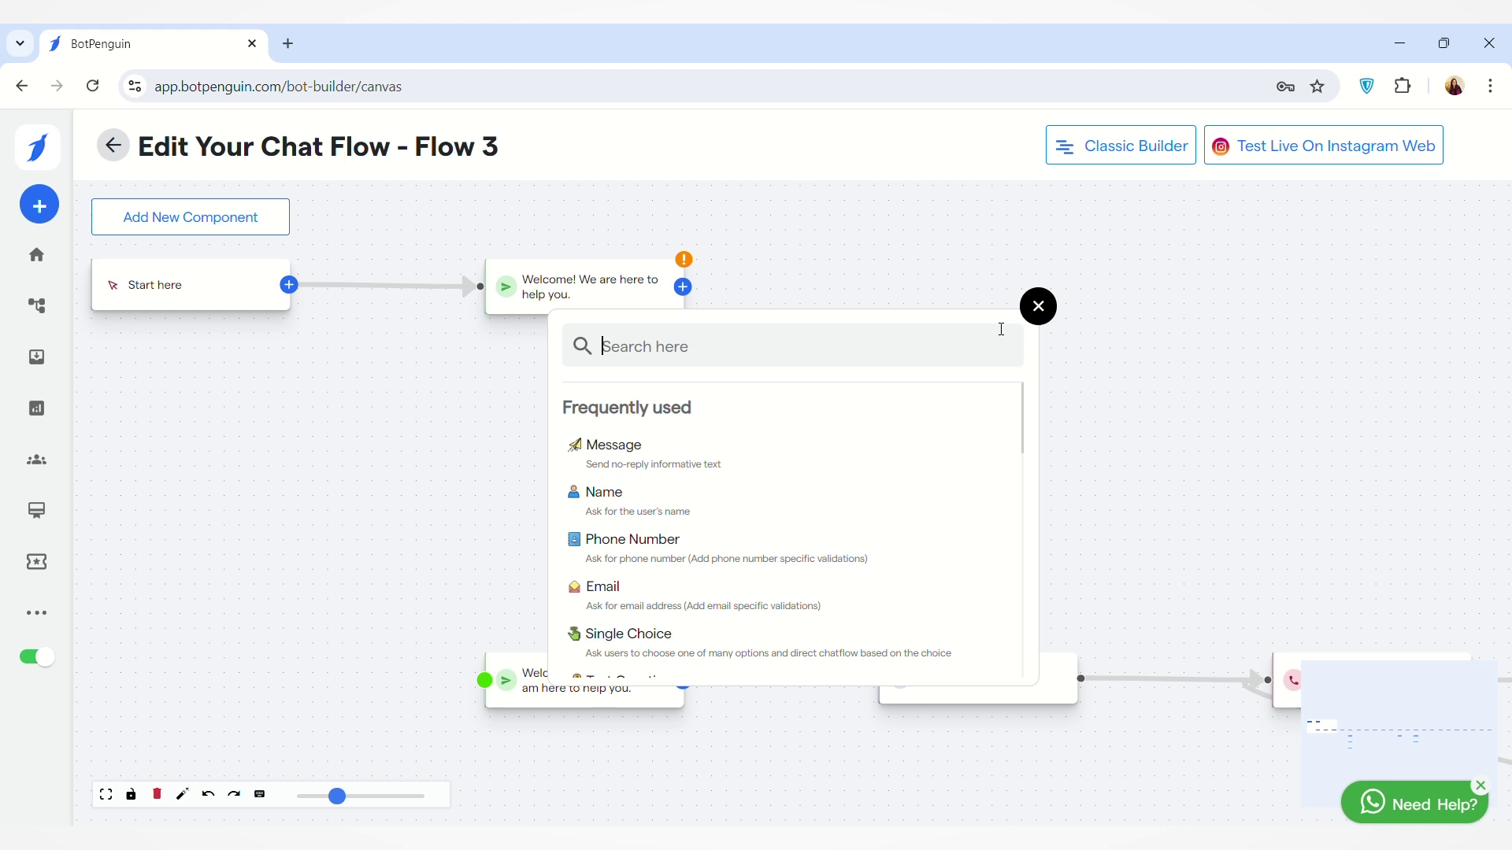
left_click(1040, 309)
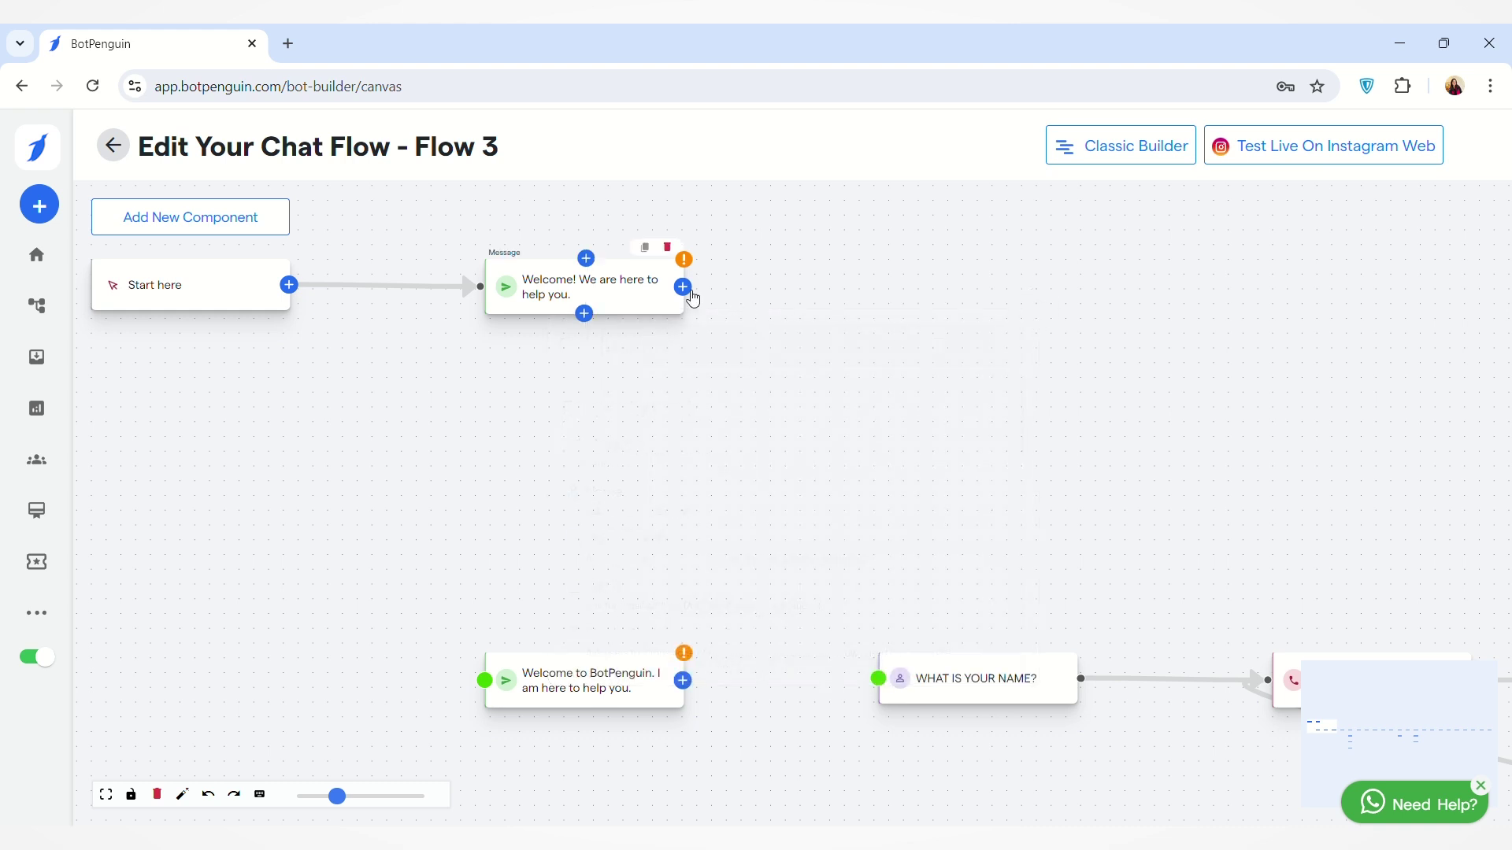
left_click_drag(682, 287, 902, 690)
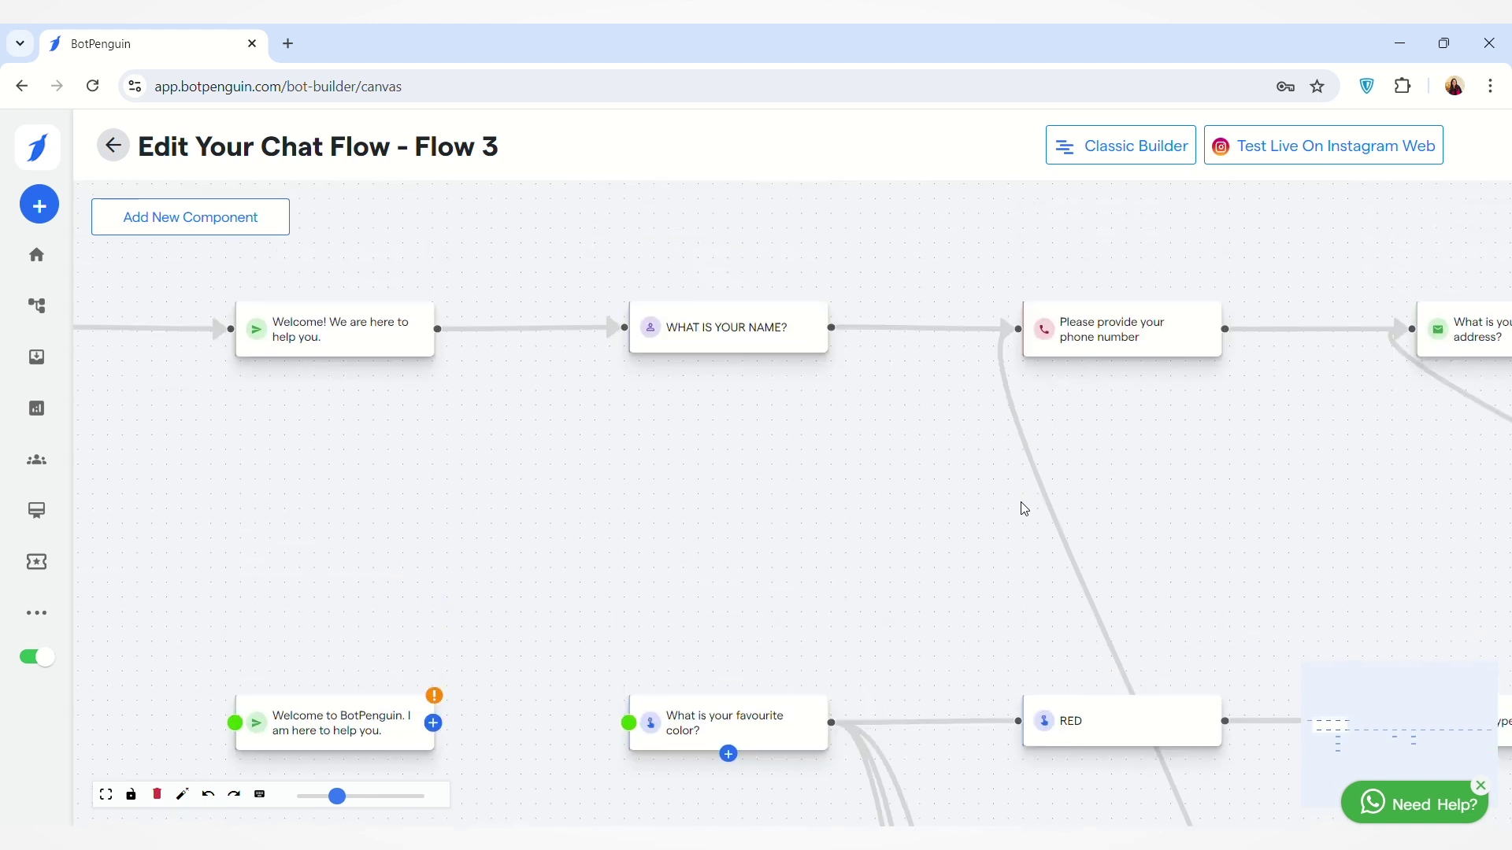
left_click(1113, 152)
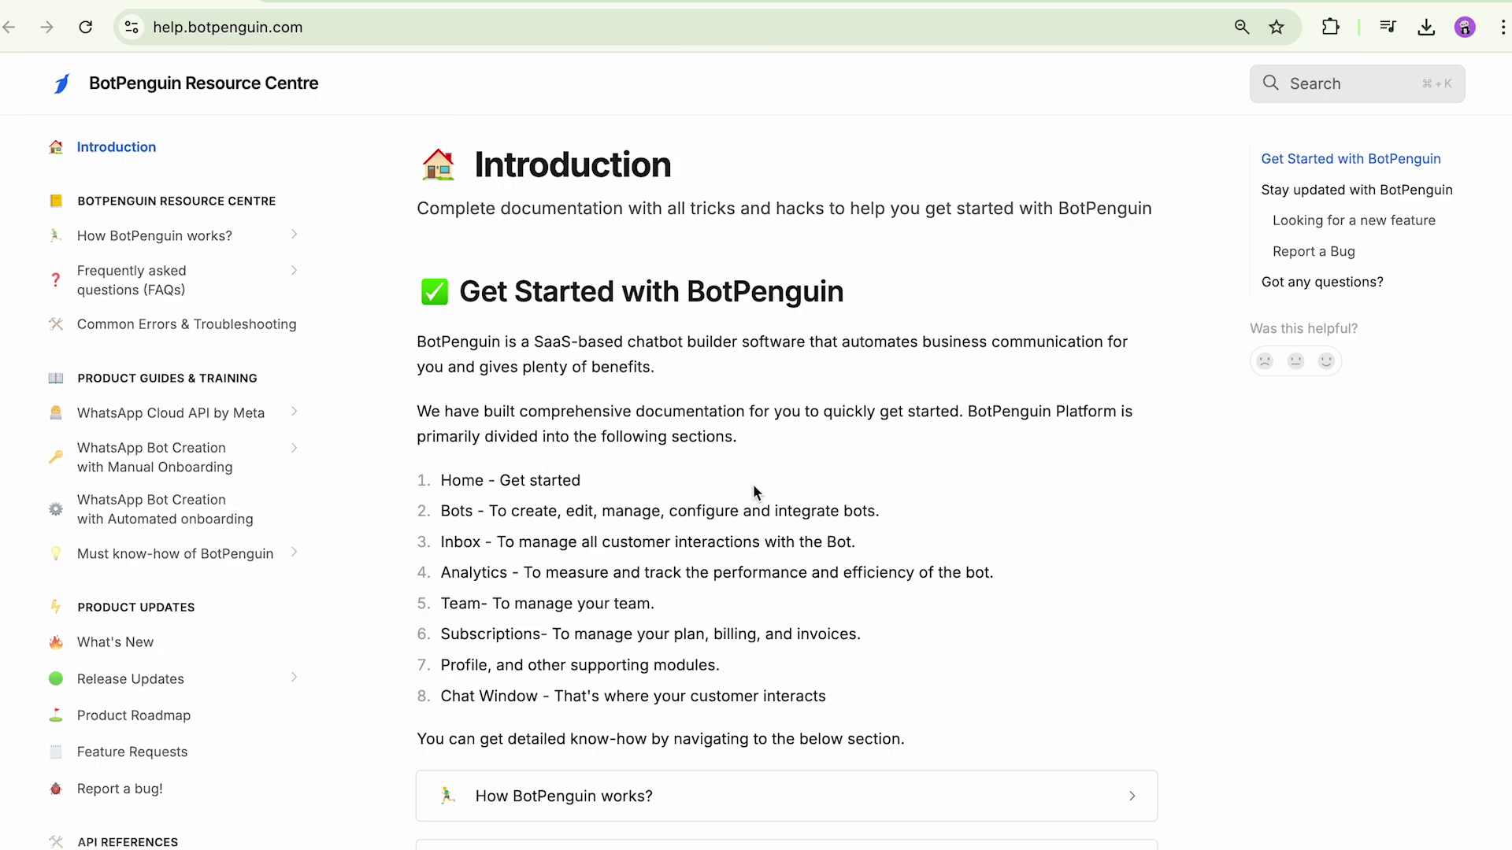
Scroll the Resource Centre Introduction page down to 'Stay updated with BotPenguin'.
scroll(754, 486, "down", 2)
scroll(753, 486, "down", 5)
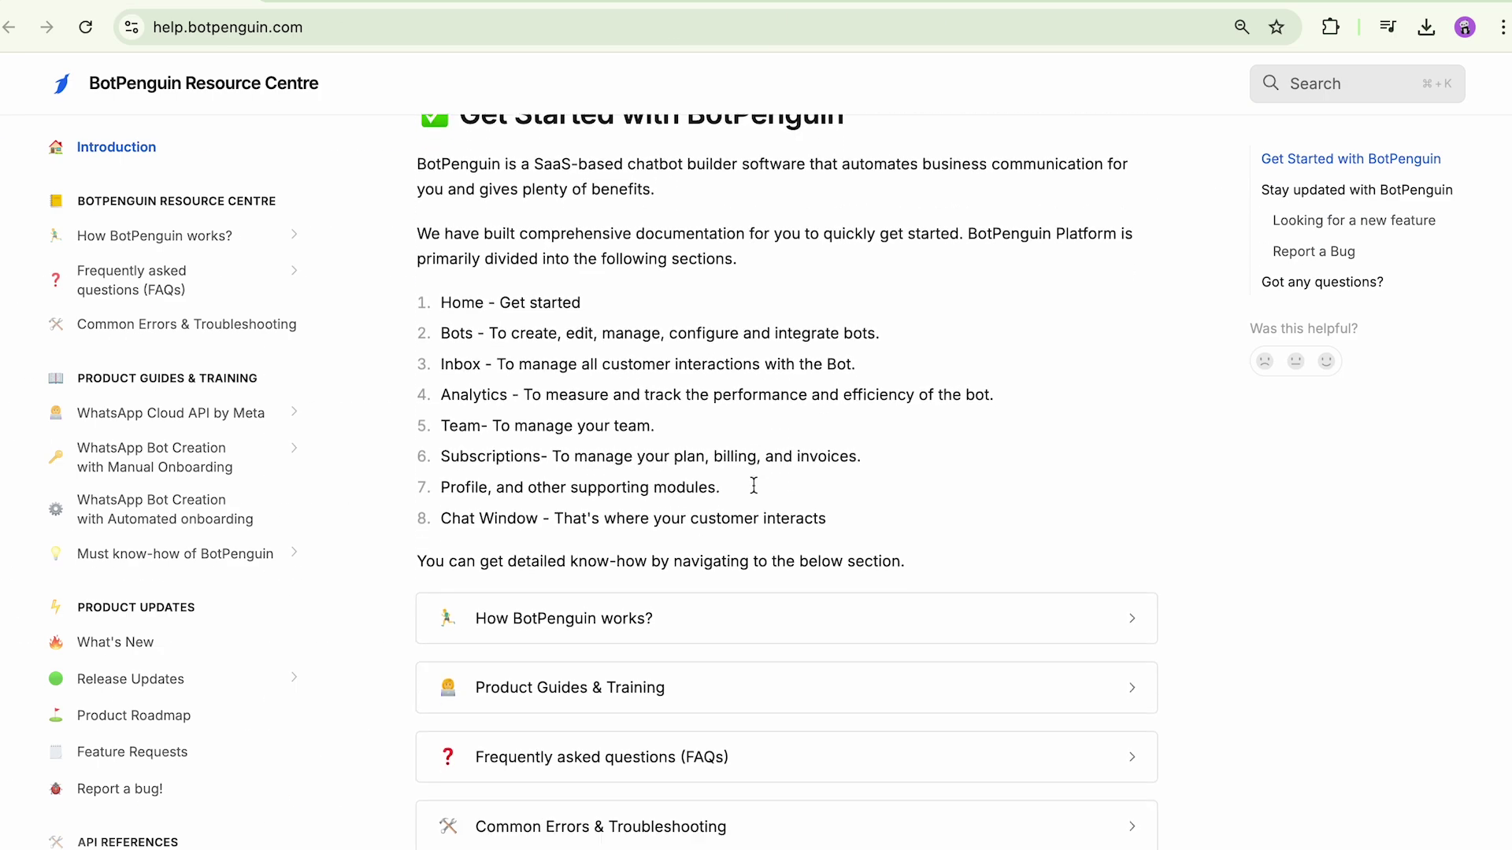
scroll(756, 490, "down", 4)
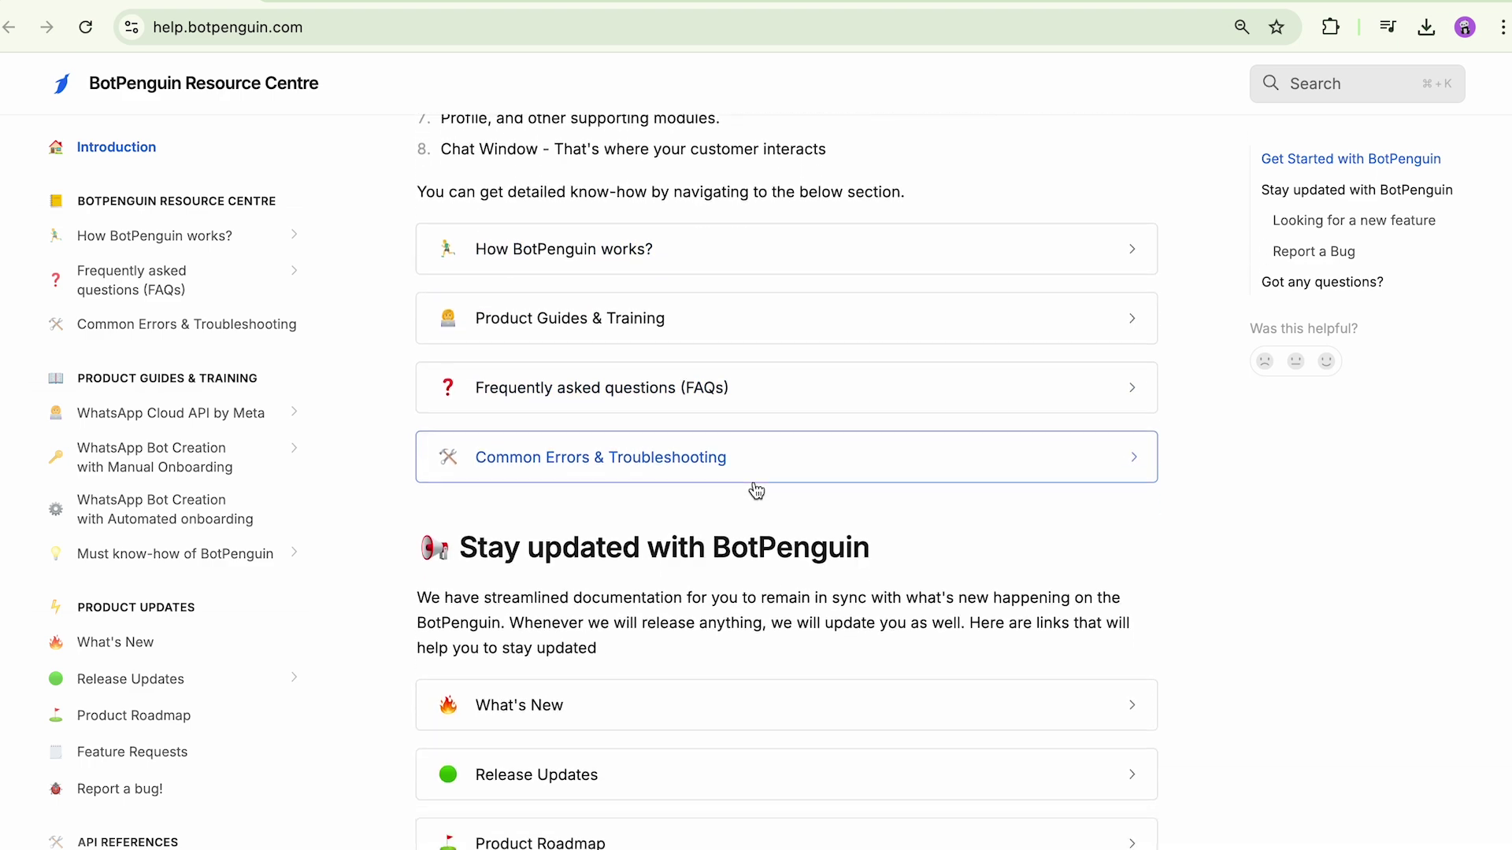
scroll(756, 490, "down", 4)
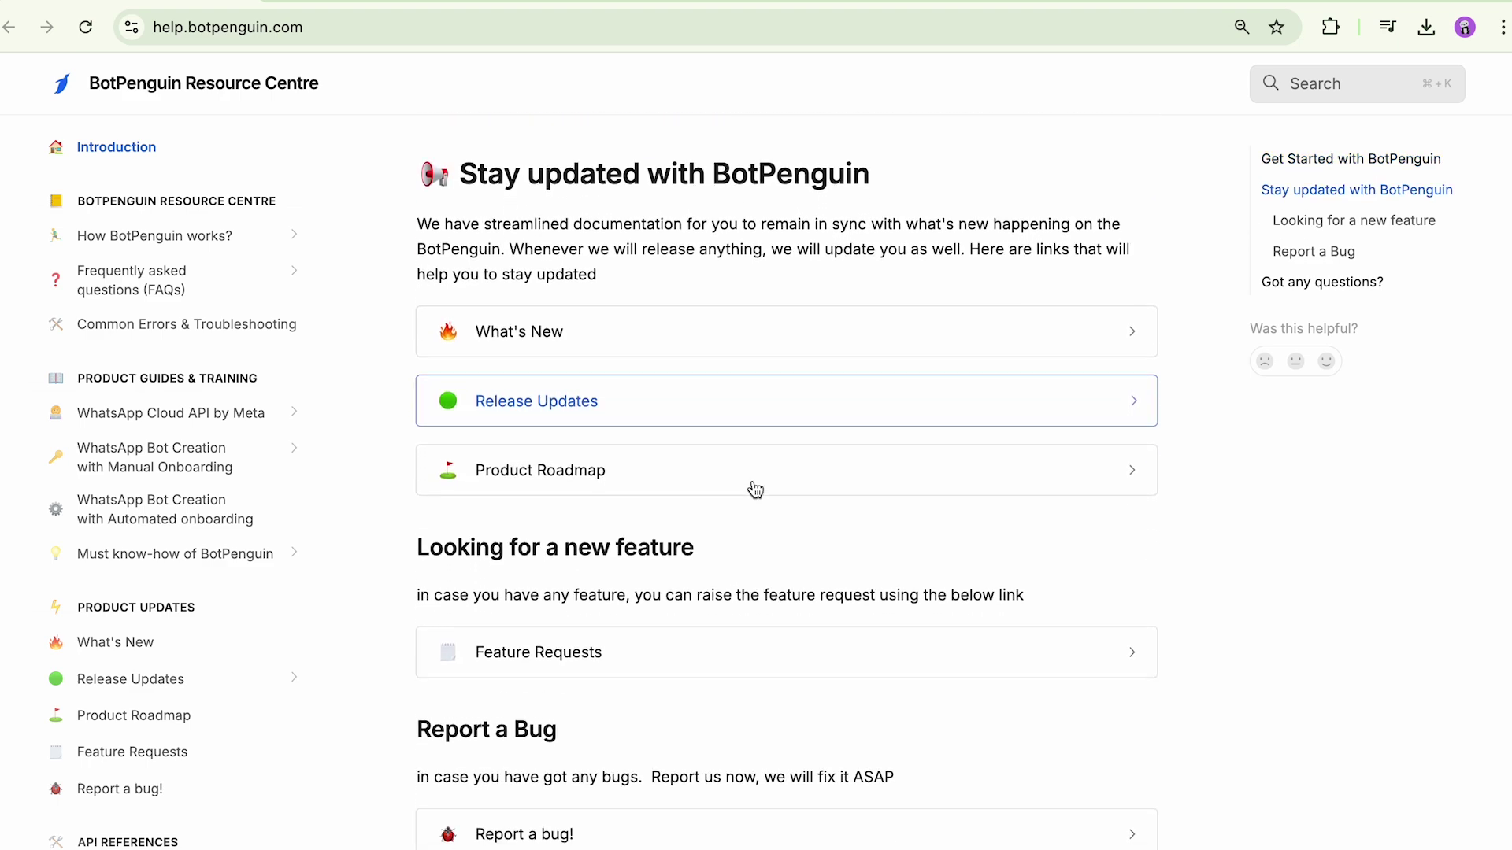